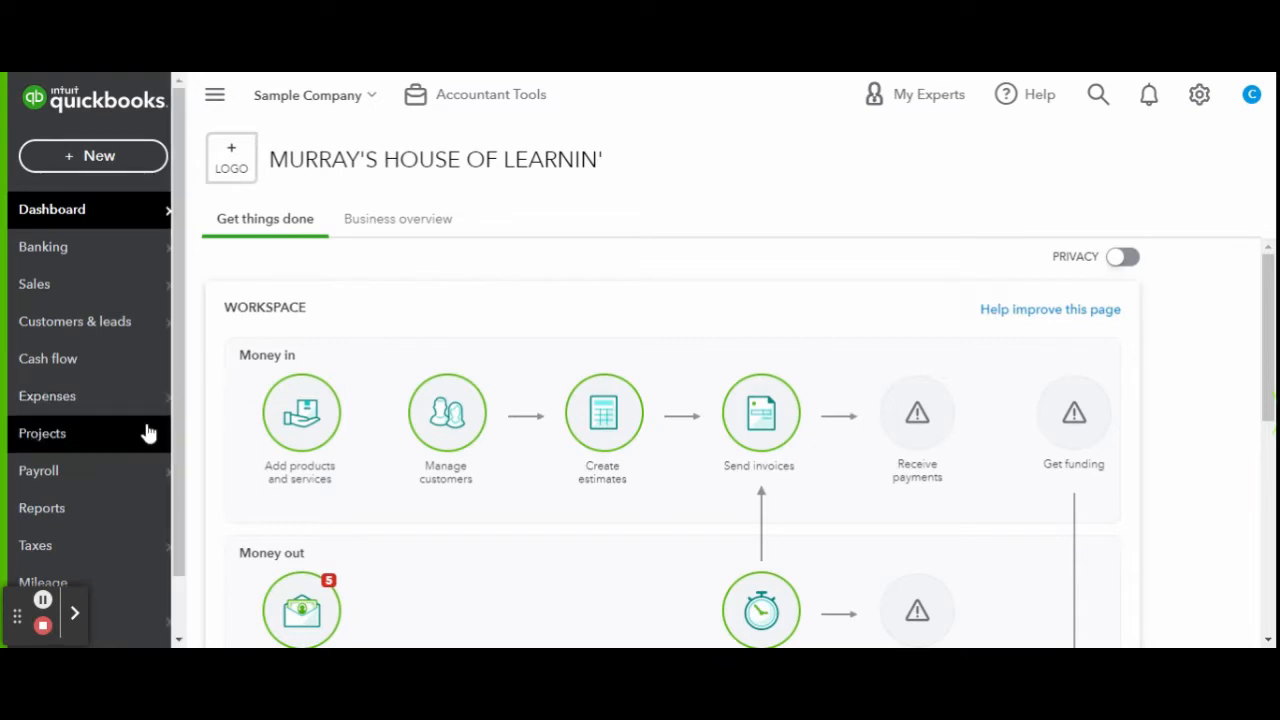
Start a new expense account under Expenses, filed in the Payroll Expenses tax form section.
scroll(143, 434, down, 1)
click(106, 552)
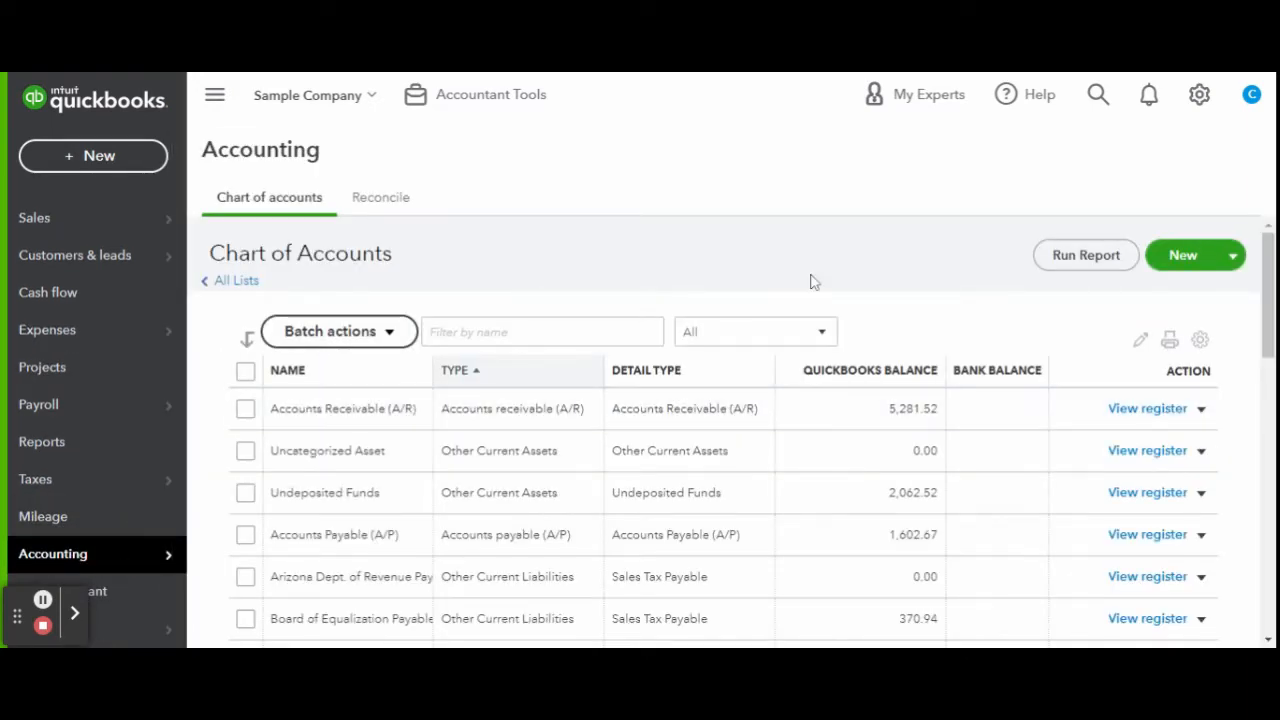
click(1196, 264)
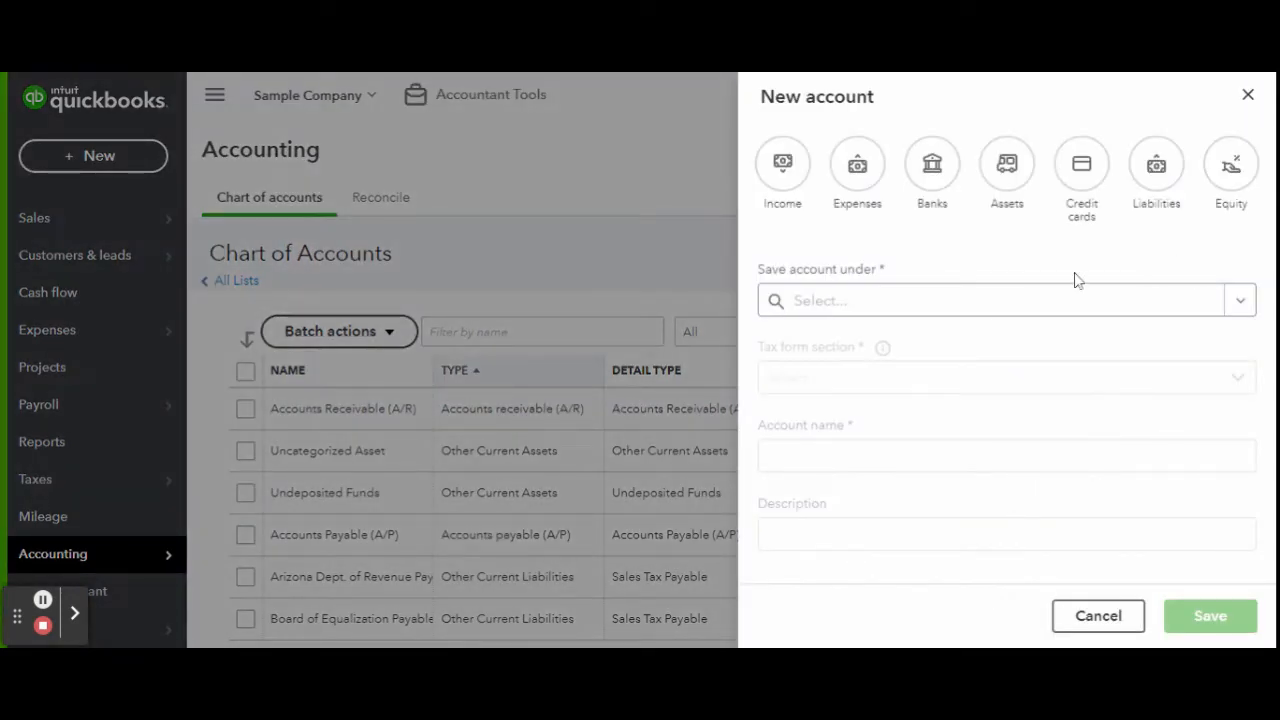
click(857, 167)
click(881, 389)
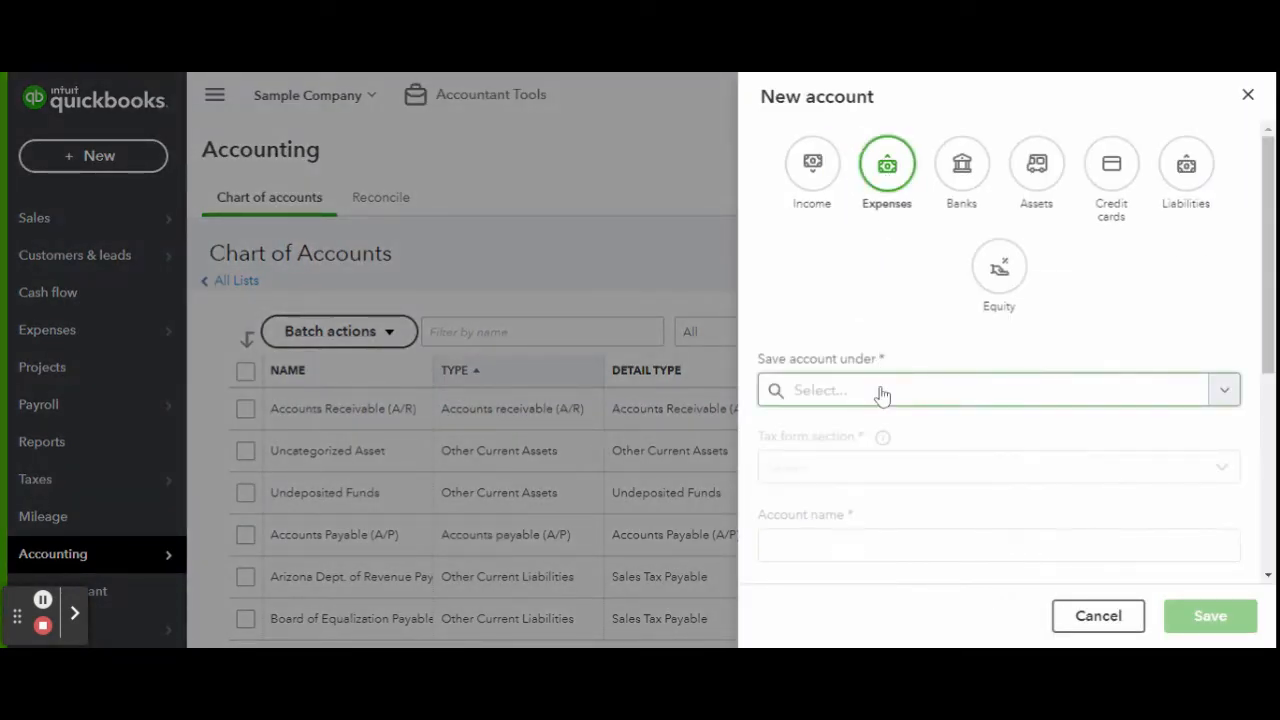
scroll(890, 323, down, 1)
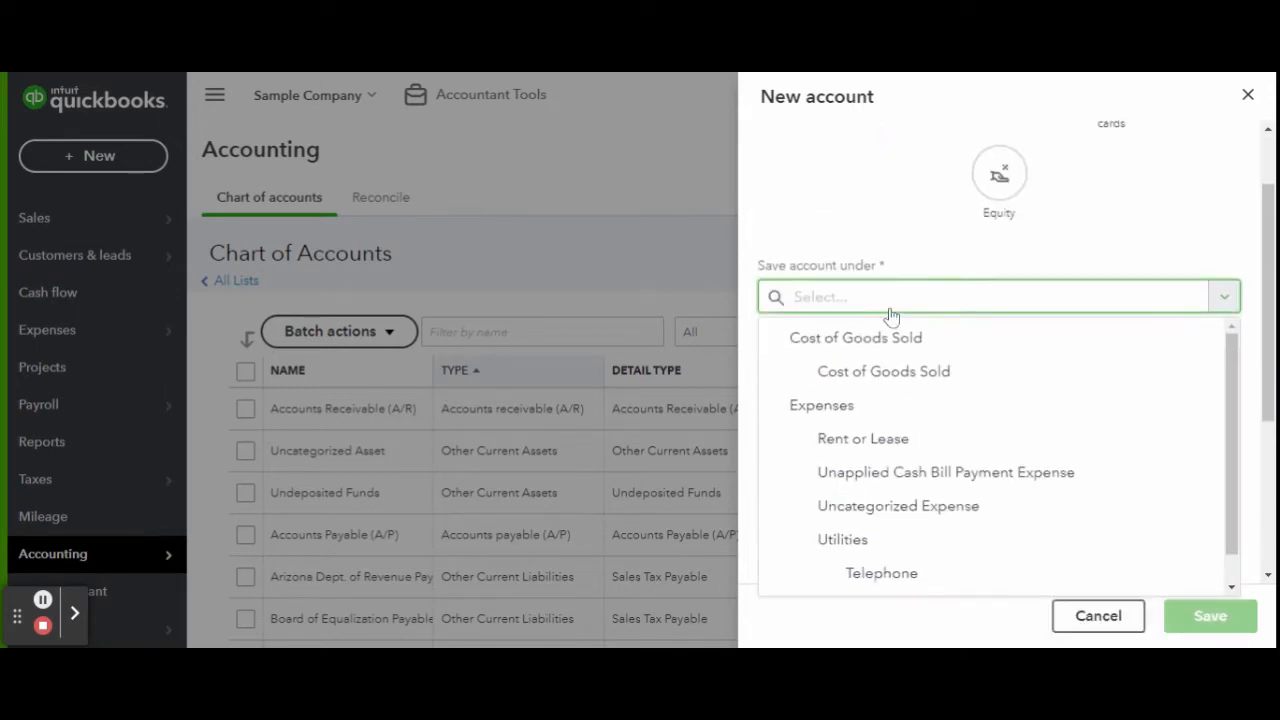
scroll(943, 427, down, 1)
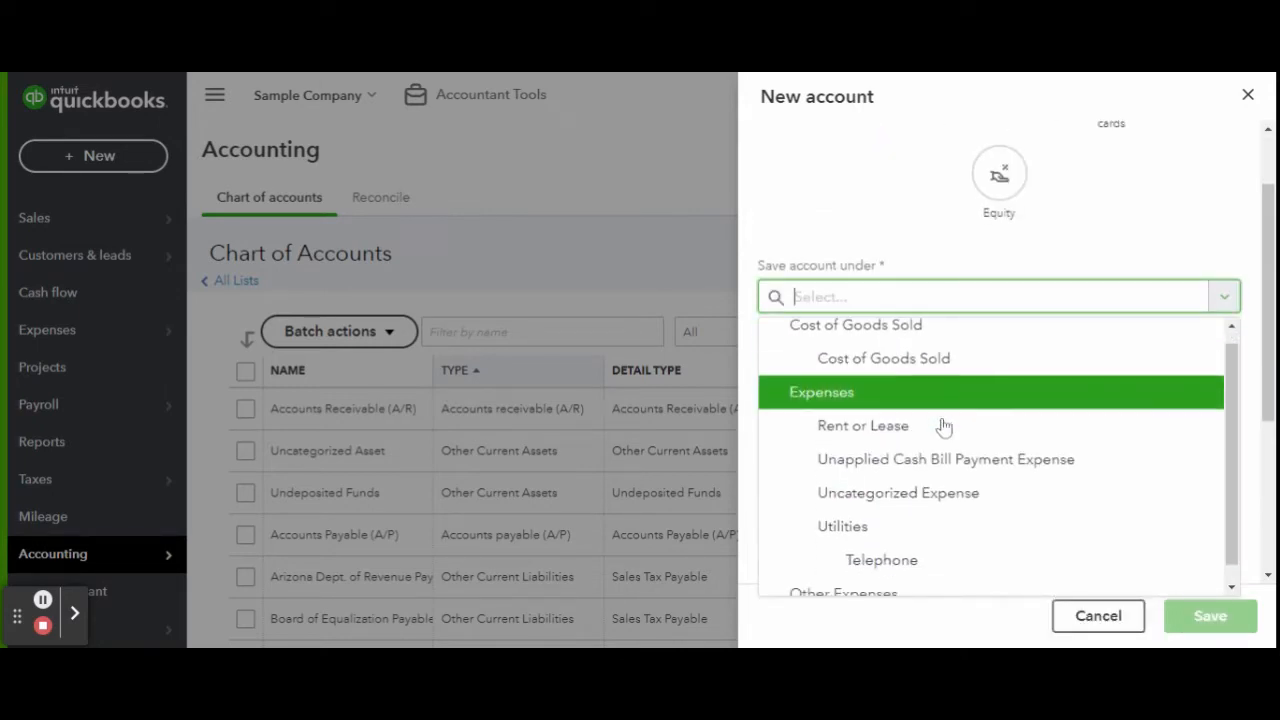
click(928, 386)
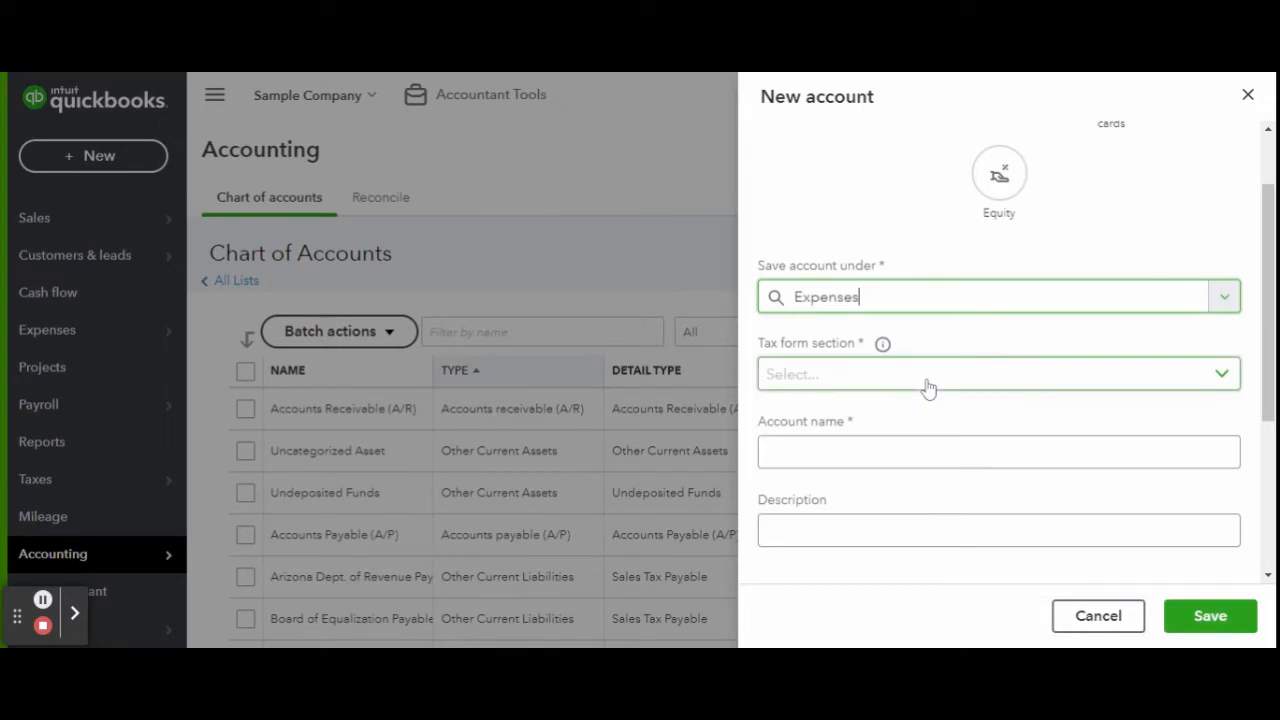
click(928, 387)
scroll(931, 317, down, 2)
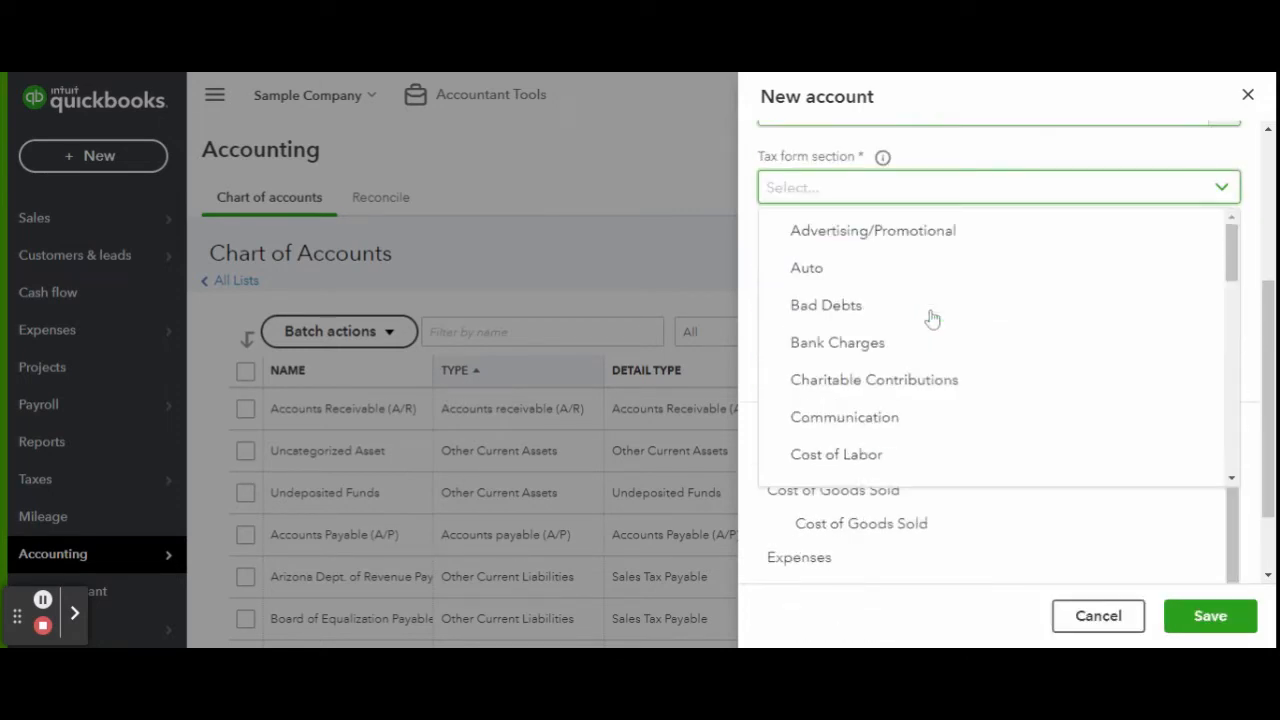
scroll(973, 352, down, 5)
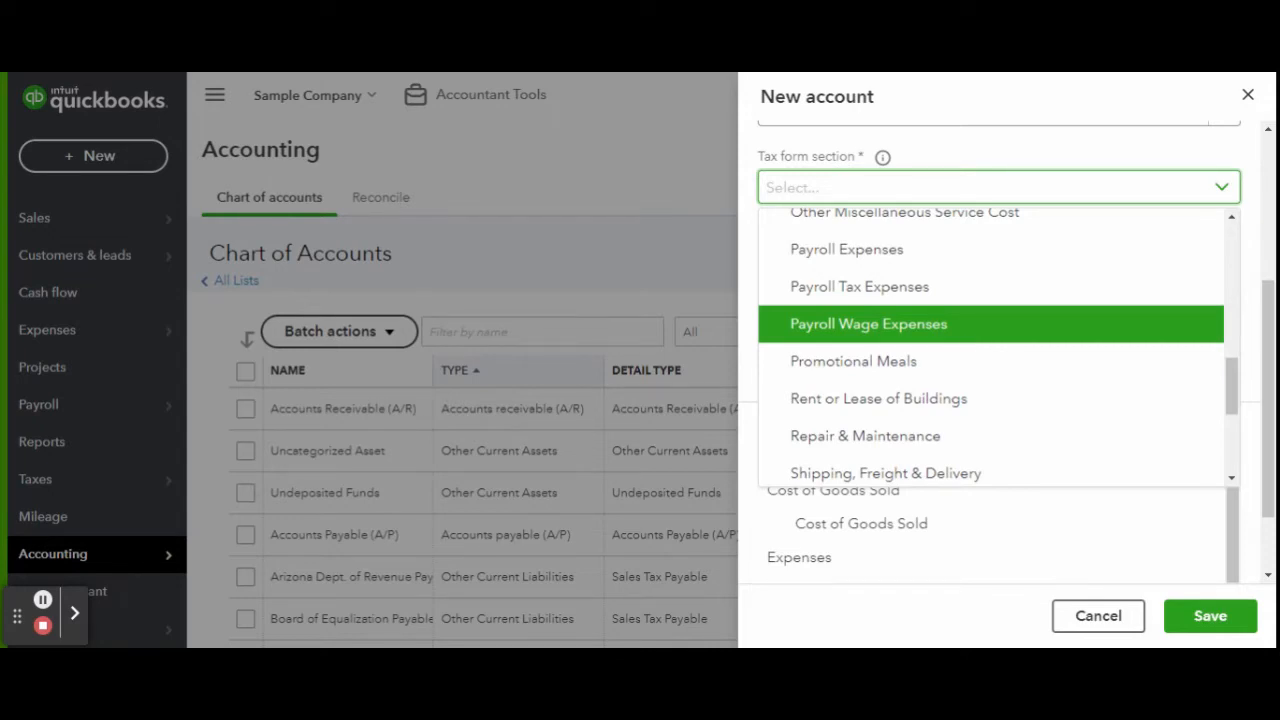
click(963, 258)
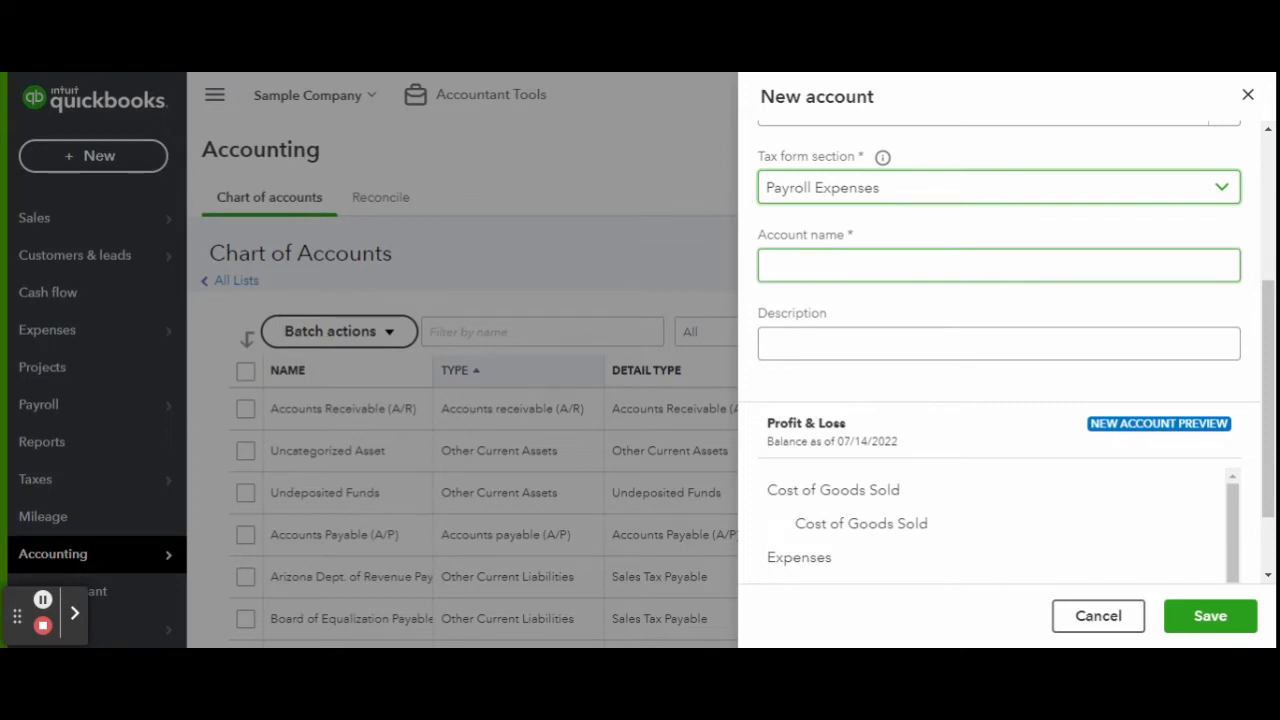
Name the new account Payroll Expenses, replacing the mistyped 'Payroll Wages', and save it.
click(962, 272)
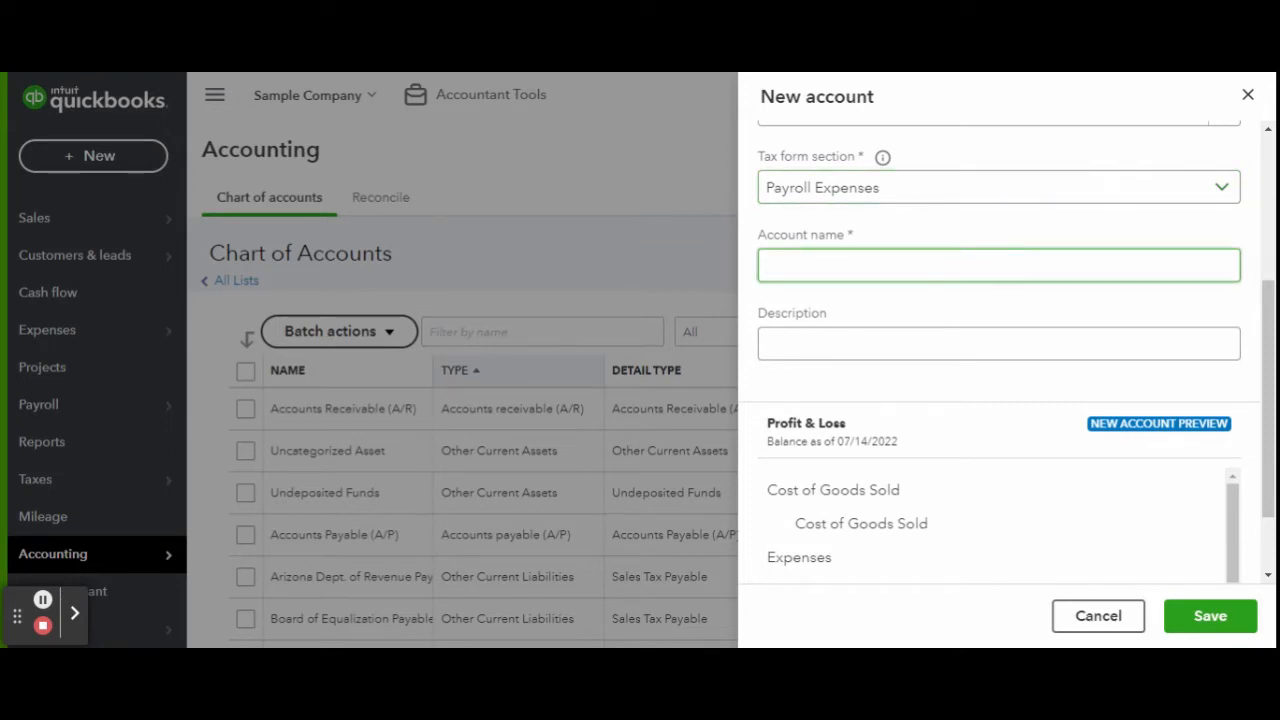
text(Payroll Wages)
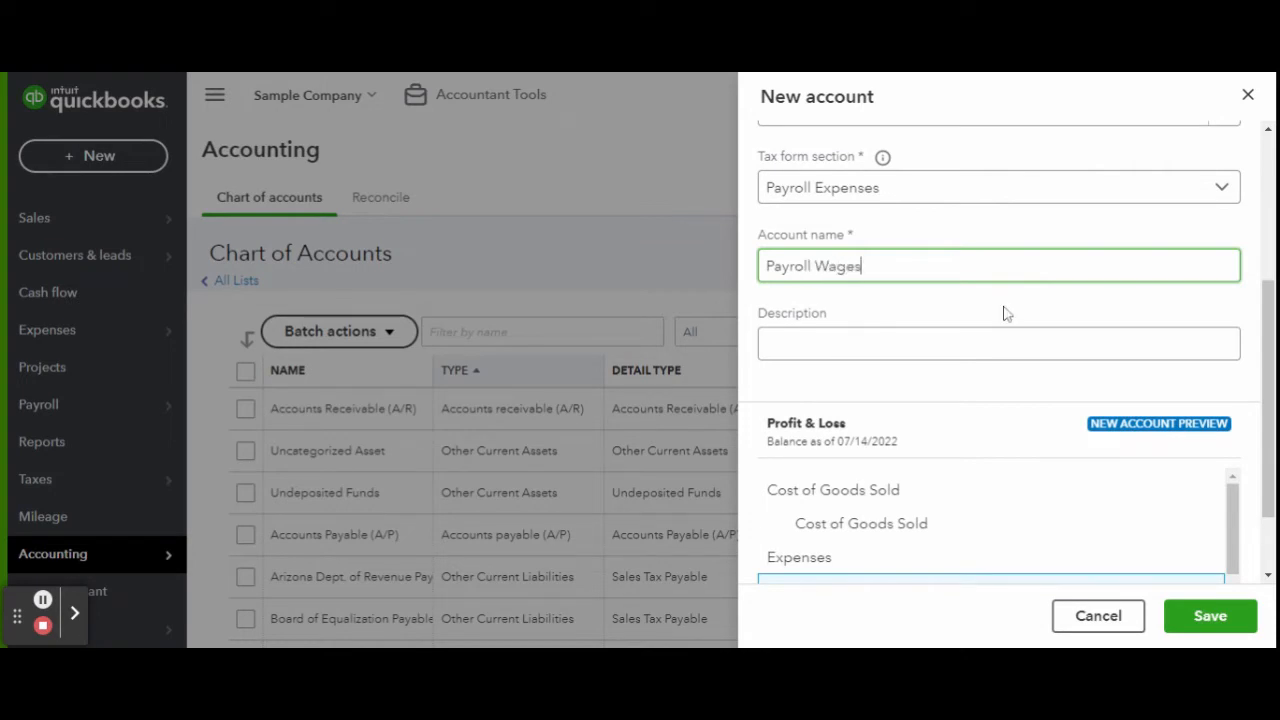
scroll(1006, 312, down, 1)
scroll(1006, 312, up, 2)
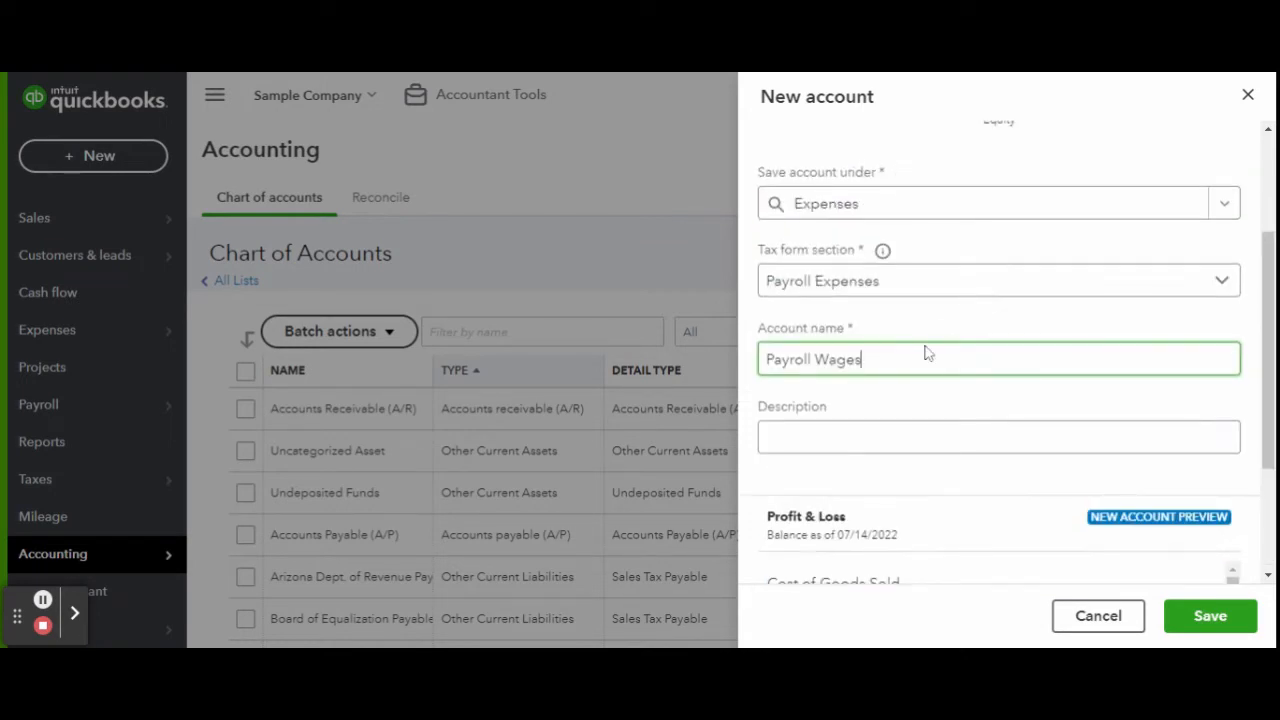
drag(930, 353, 750, 352)
key(BackSpace)
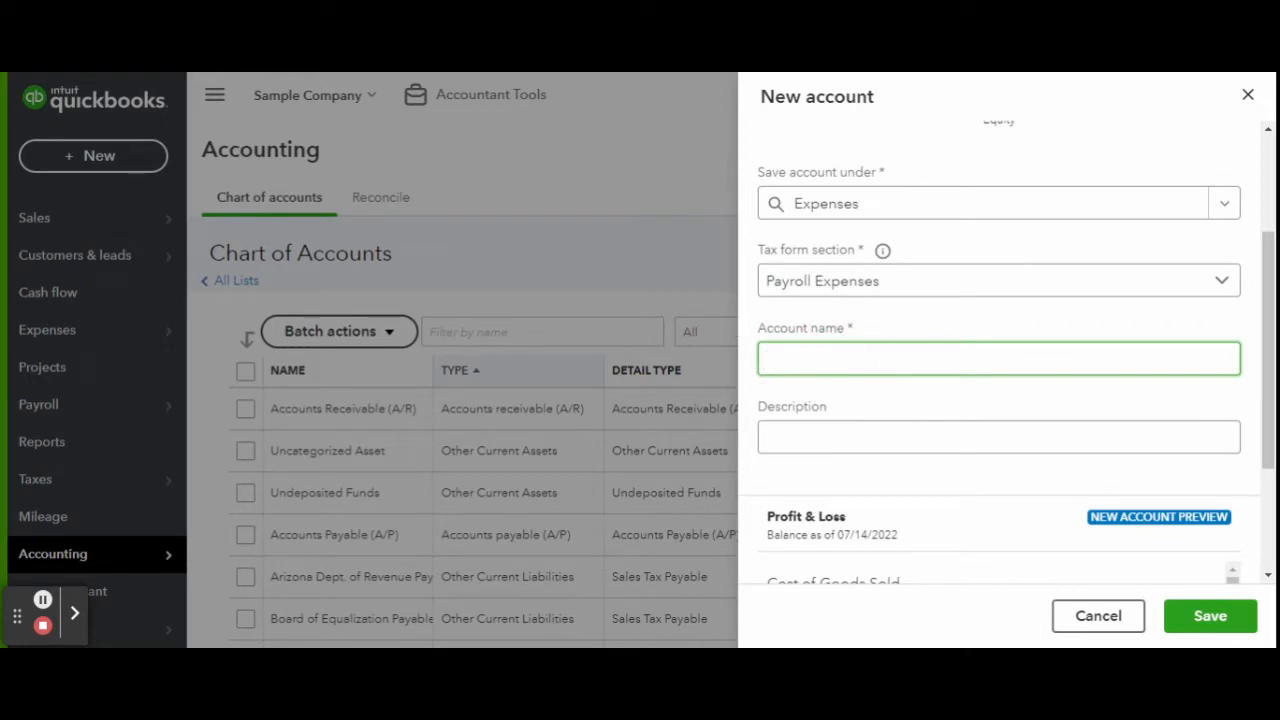
text(Payroll Expen)
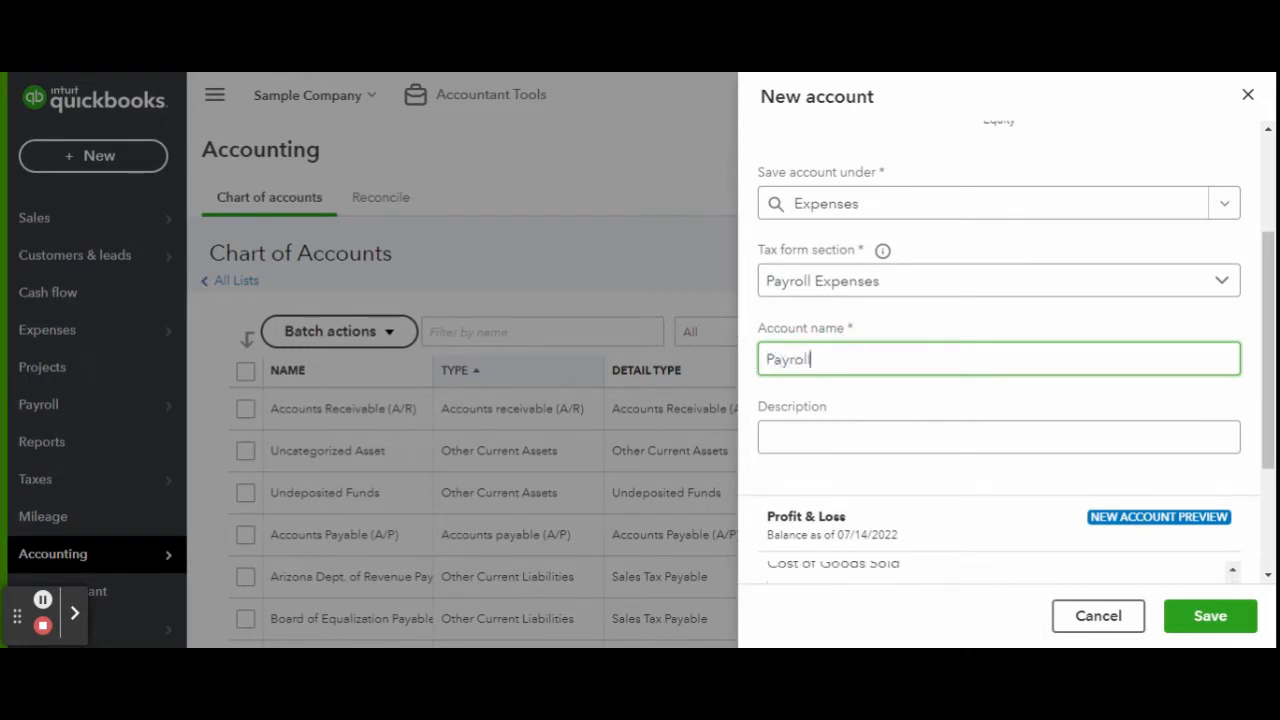
text(ses)
click(1232, 620)
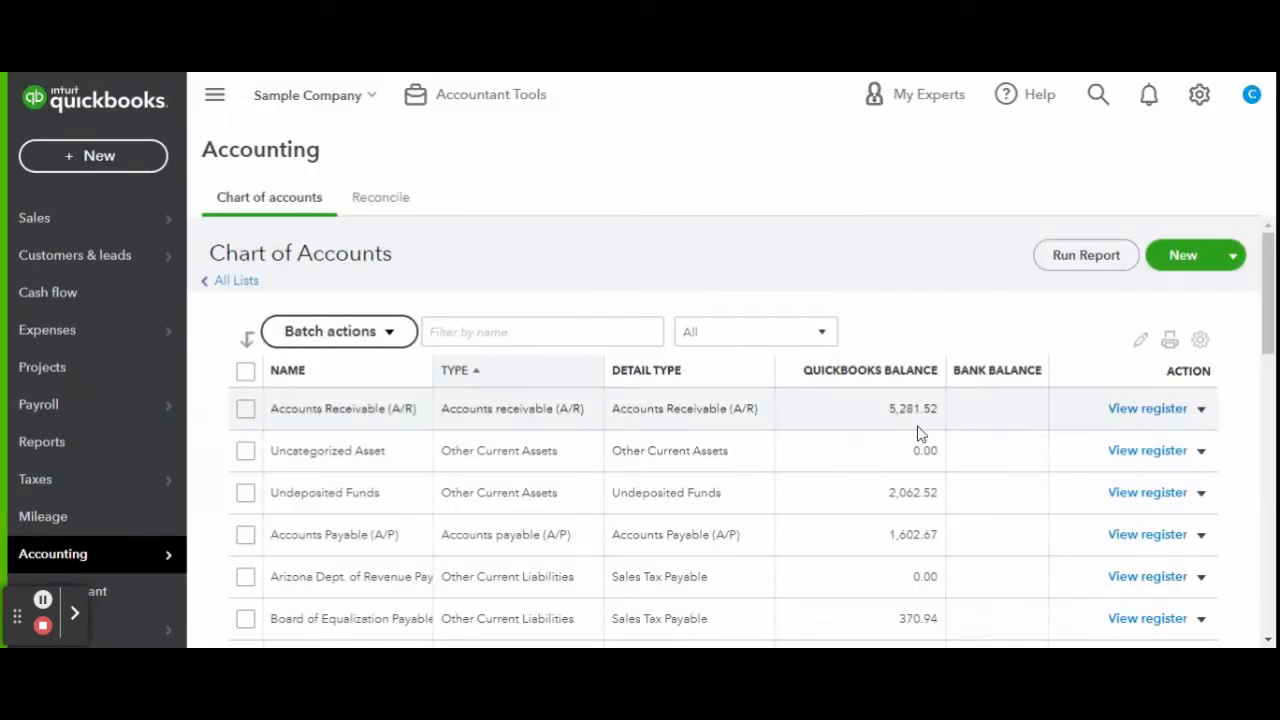
Add a Wages expense sub-account under Payroll Expenses.
click(1183, 256)
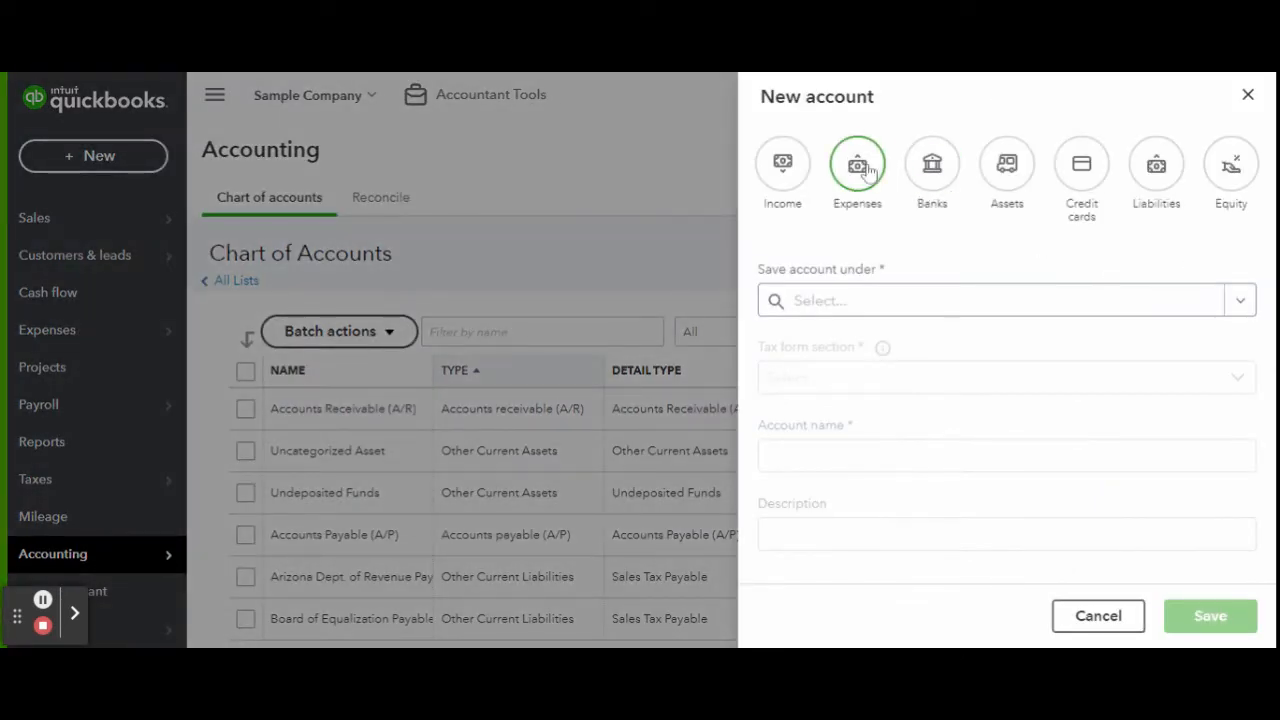
click(868, 172)
click(931, 392)
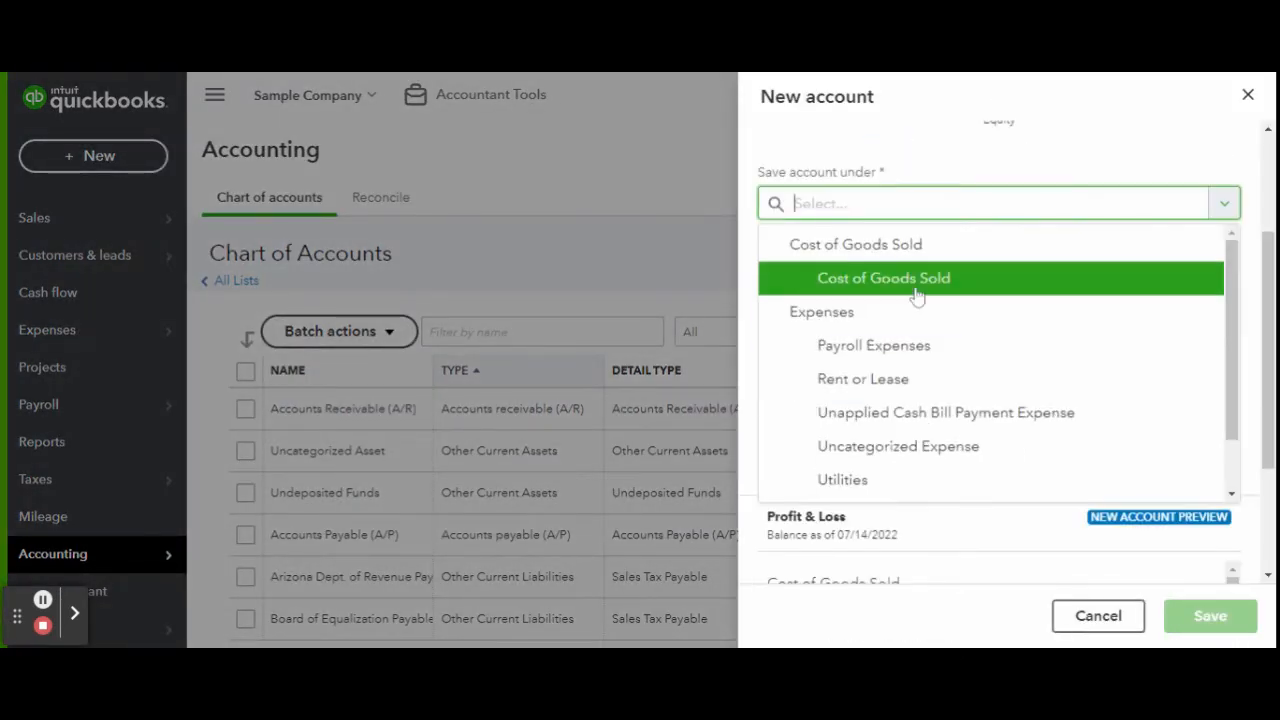
click(945, 347)
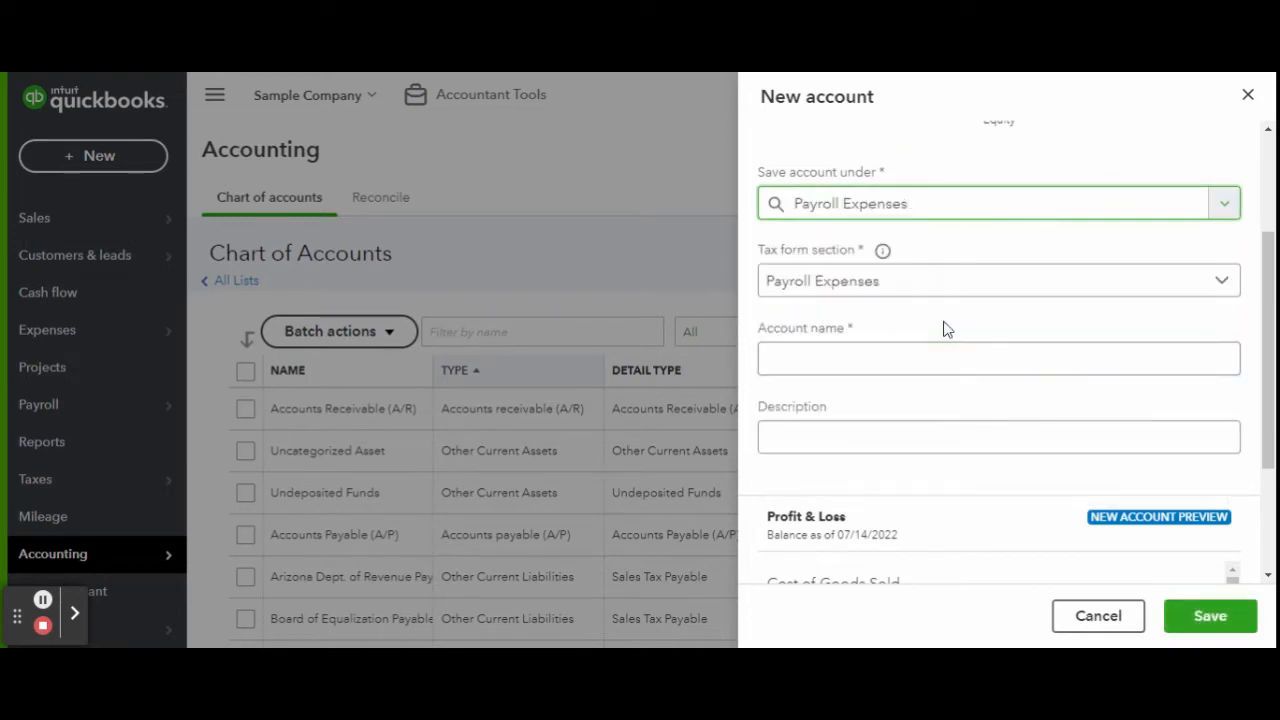
click(905, 356)
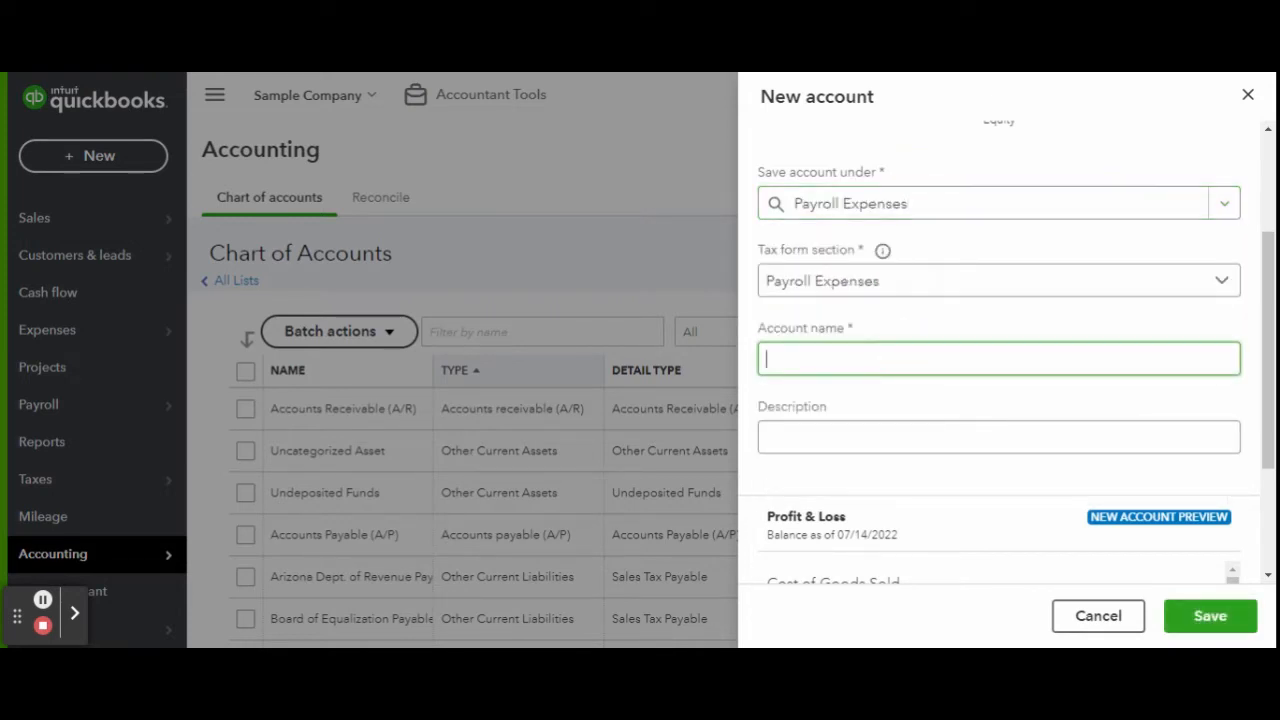
text(Wages)
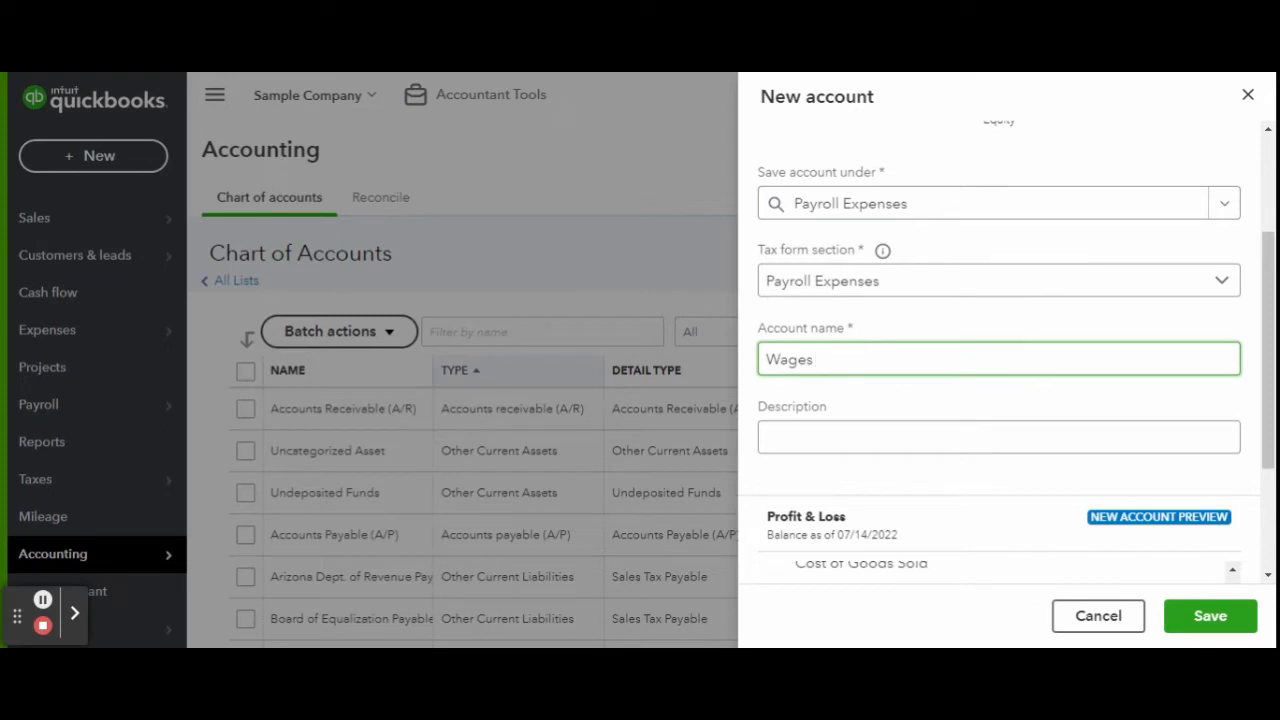
scroll(1029, 411, down, 2)
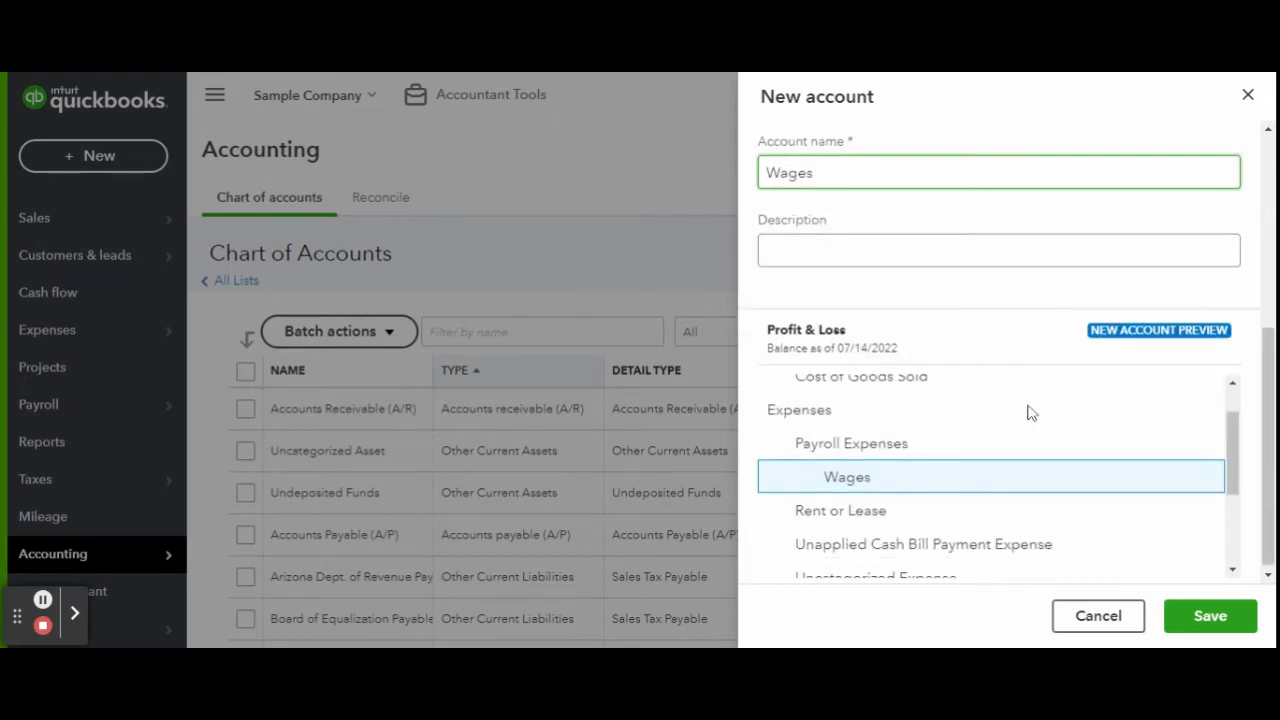
click(1210, 616)
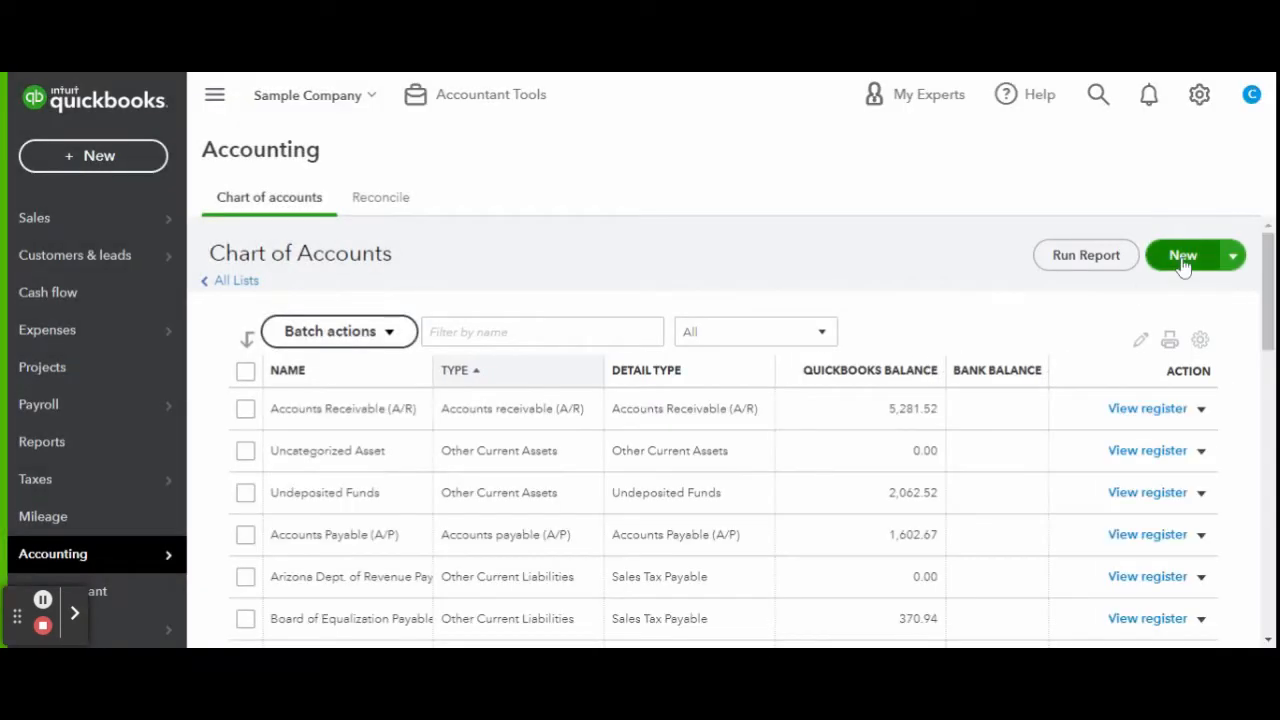
Add a Taxes sub-account under Payroll Expenses in the Payroll Tax Expenses tax section.
click(1188, 258)
click(903, 309)
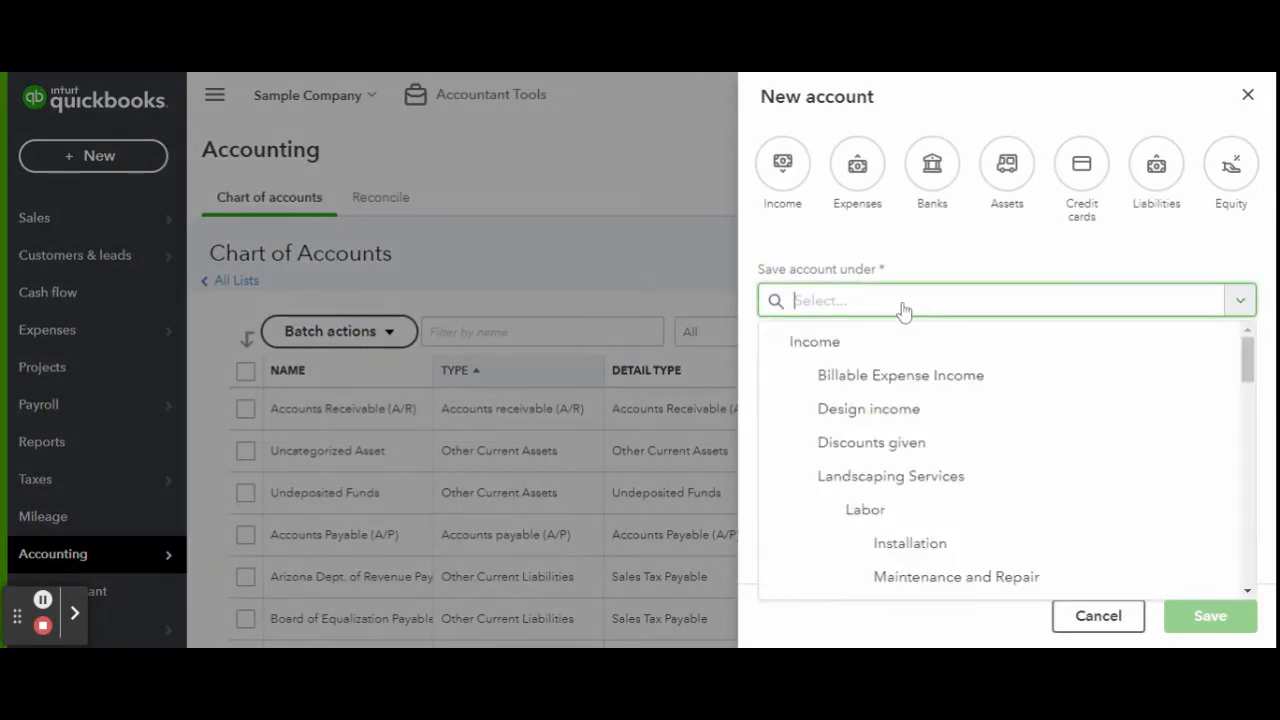
scroll(914, 360, down, 2)
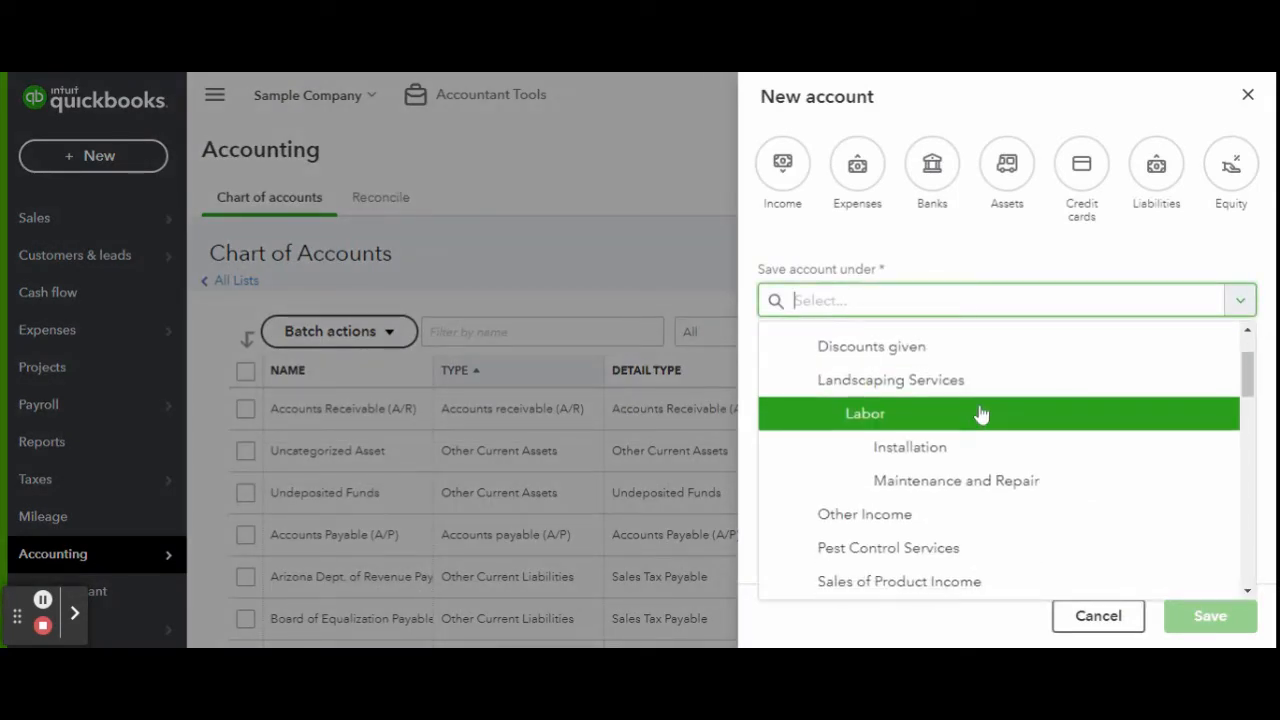
scroll(978, 410, down, 8)
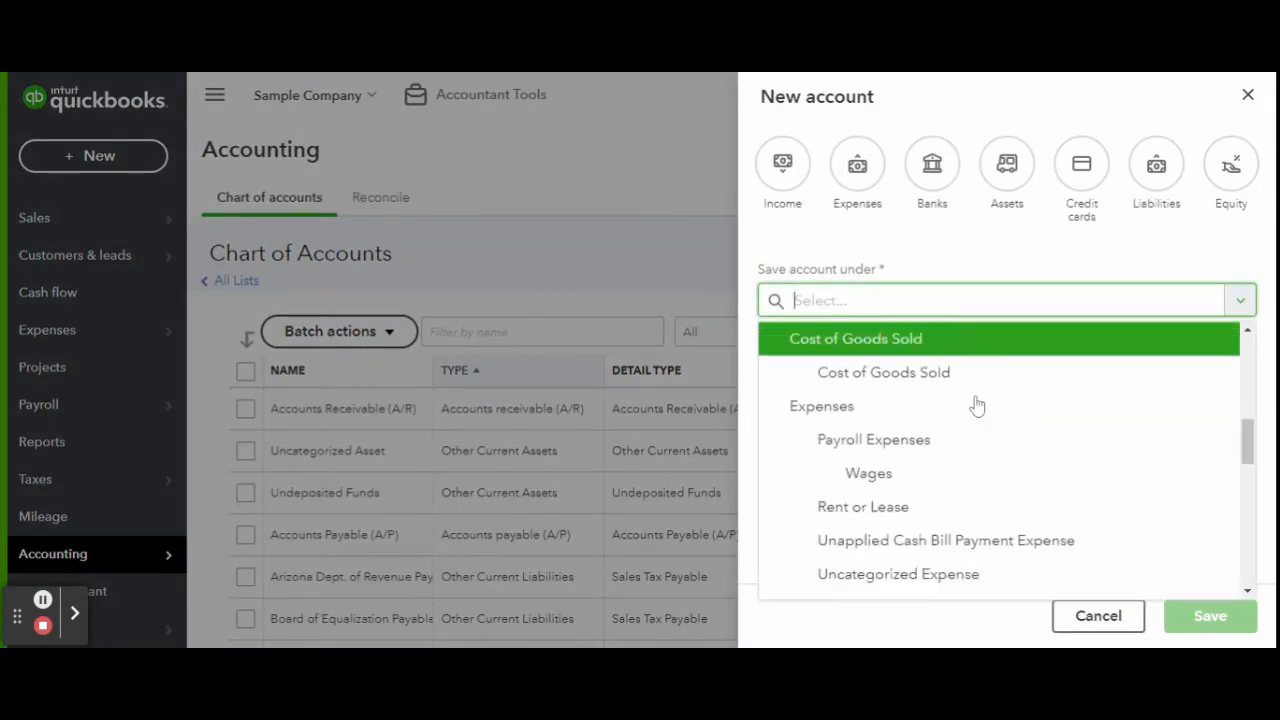
scroll(975, 400, down, 1)
click(971, 386)
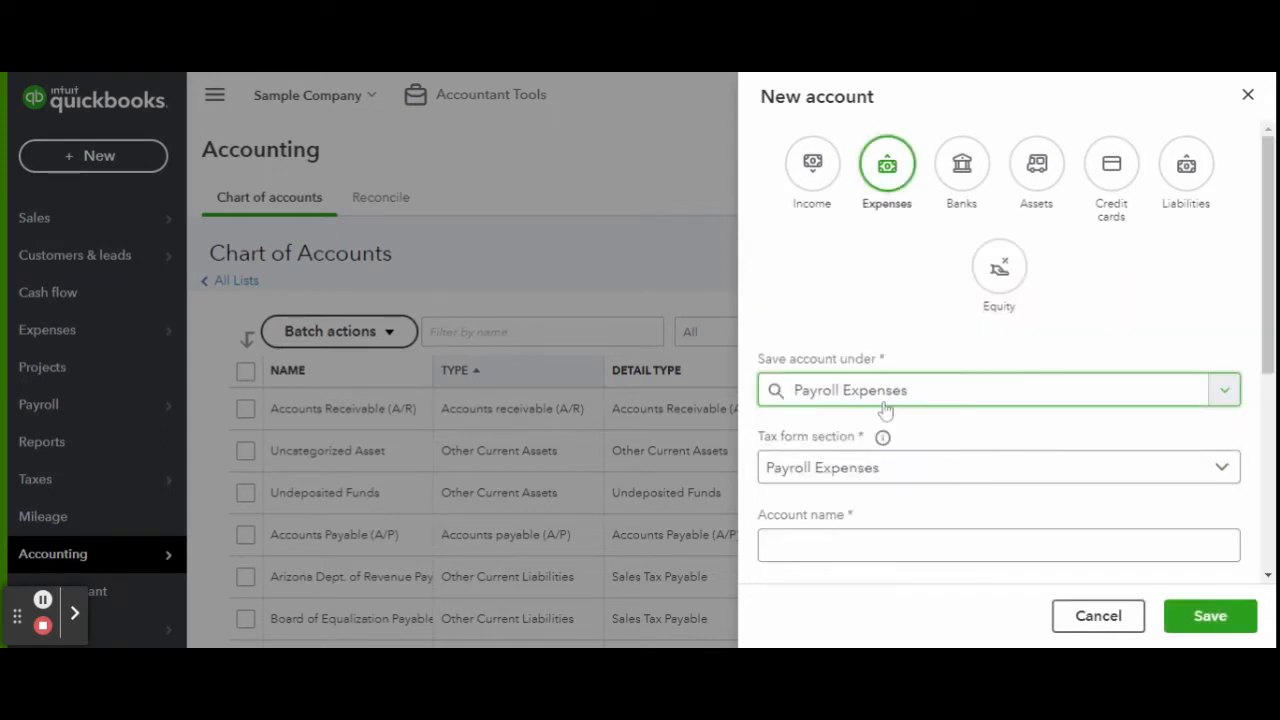
scroll(885, 410, down, 2)
click(877, 286)
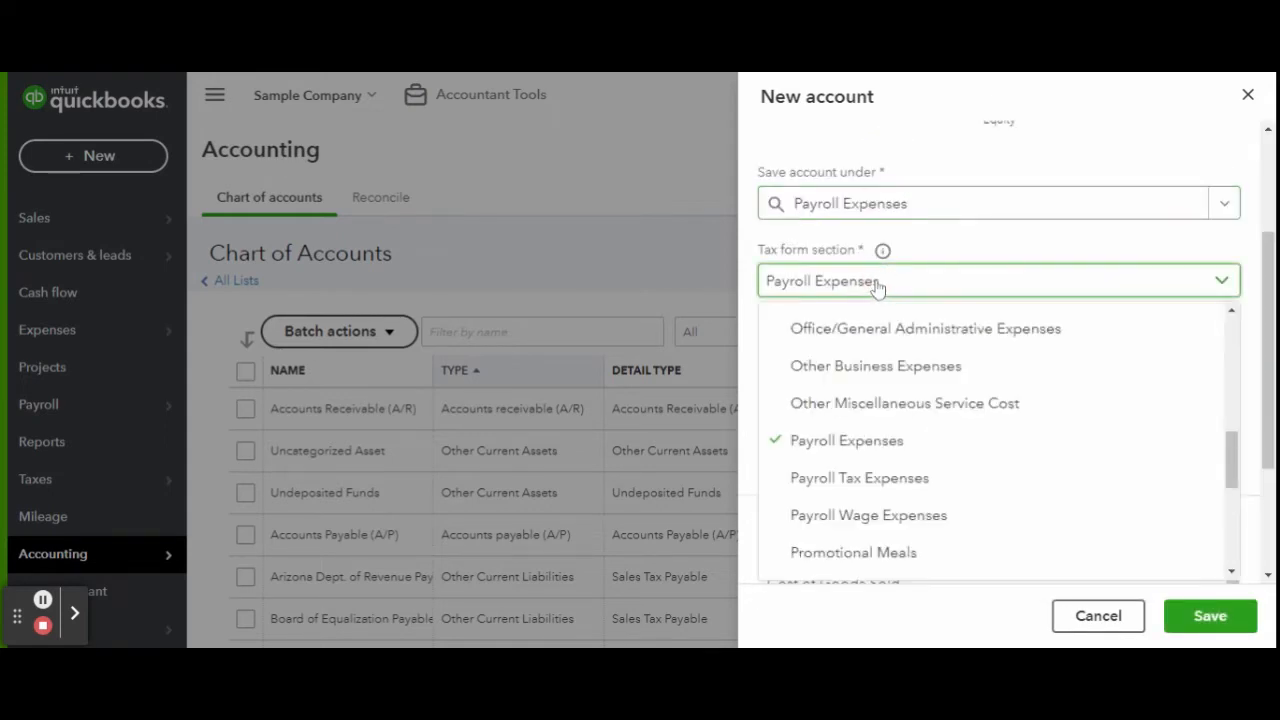
click(880, 478)
click(920, 358)
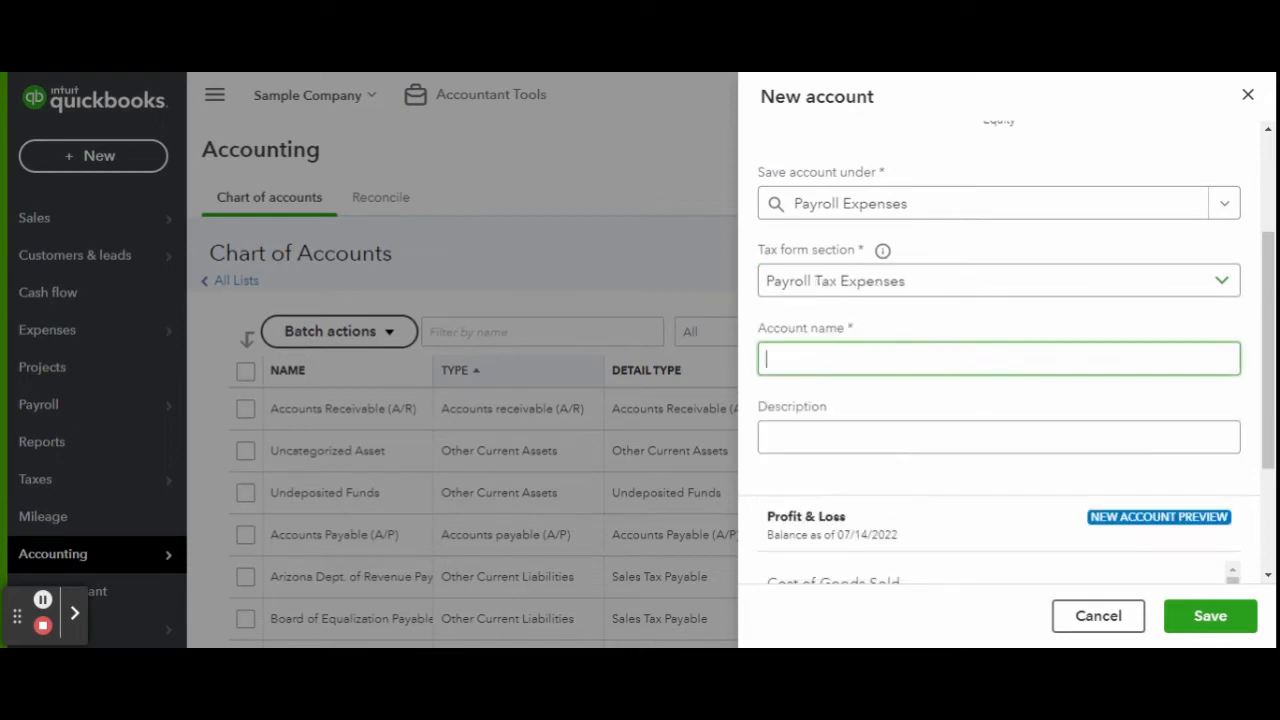
text(Taxes)
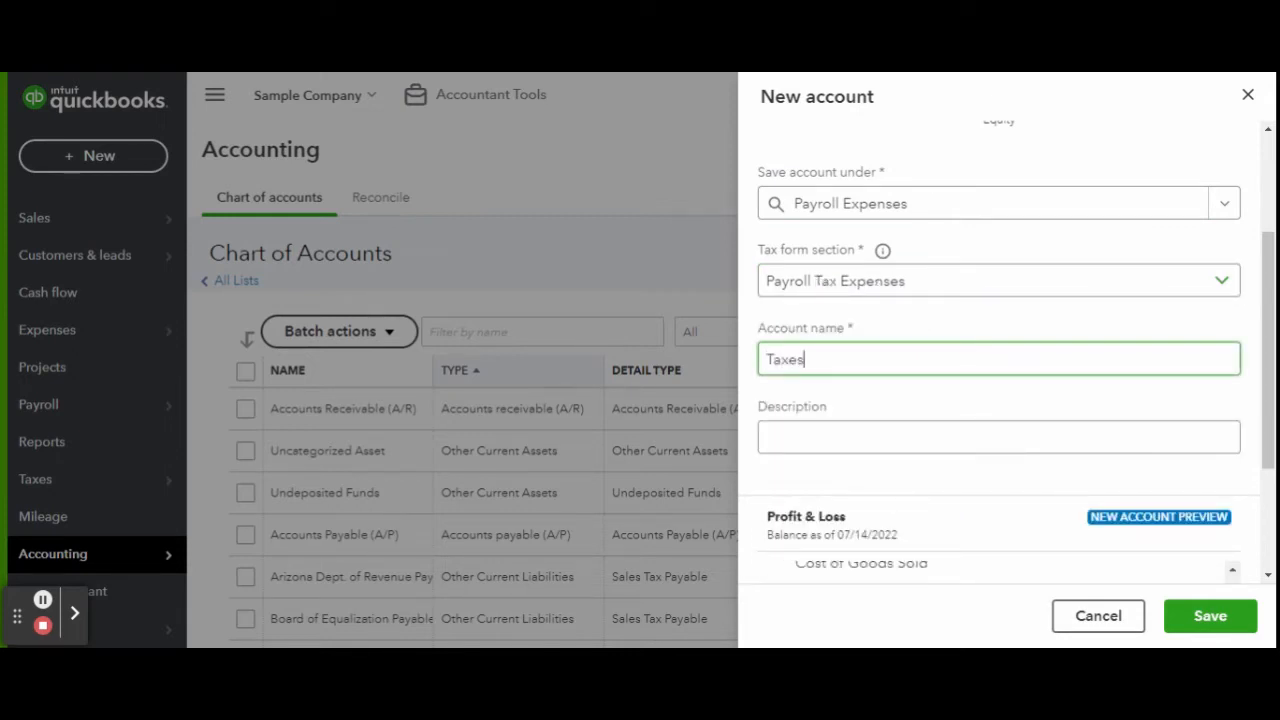
click(1186, 622)
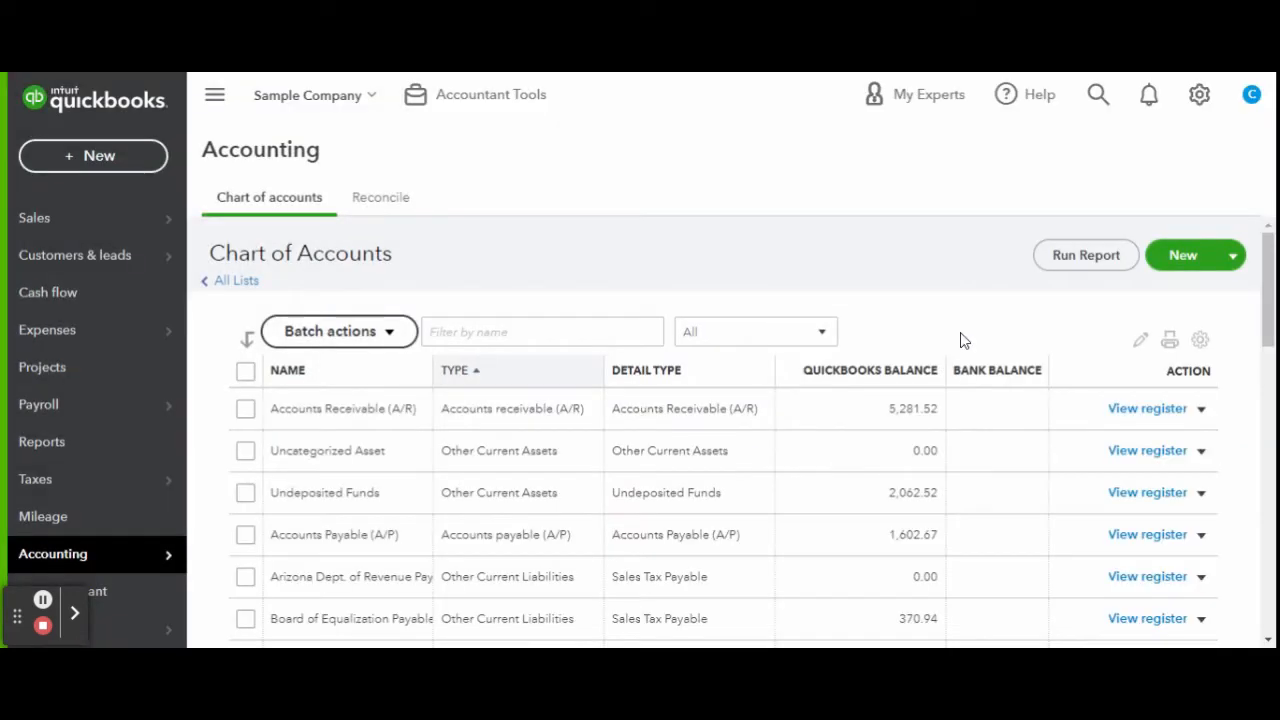
Find the Wages account and change its tax form section to Payroll Wage Expenses.
click(540, 332)
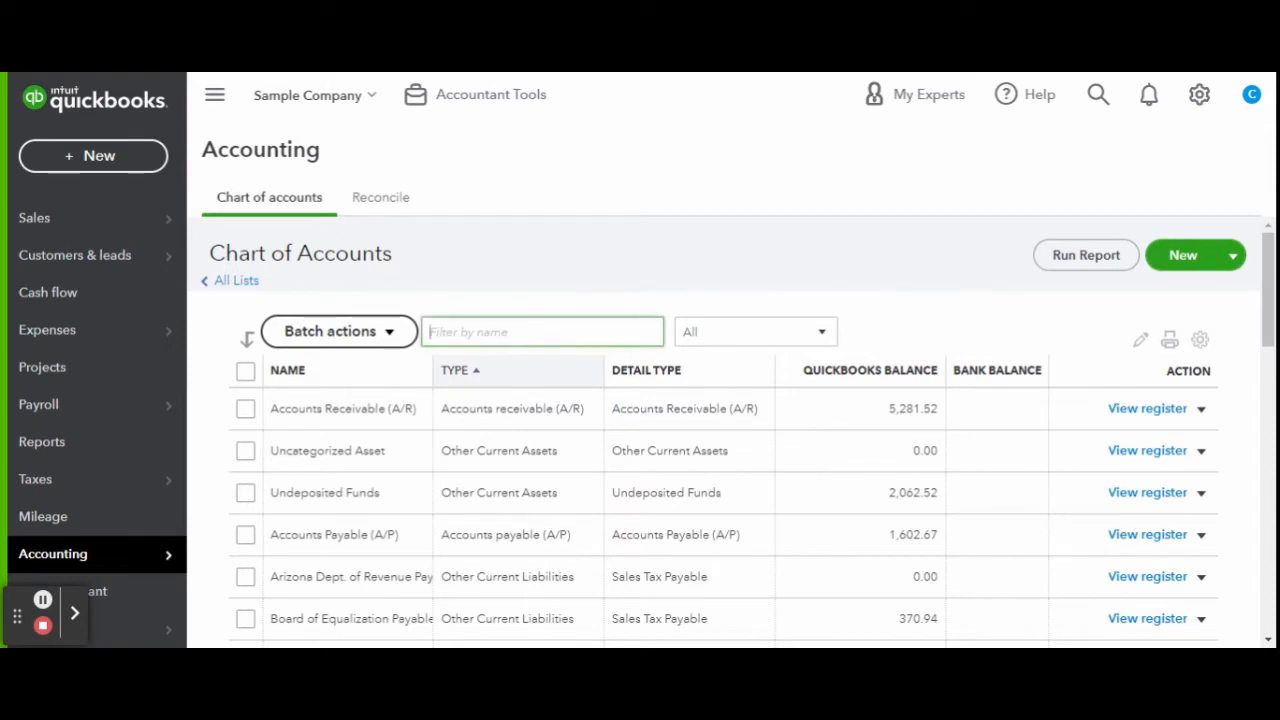
text(payroll)
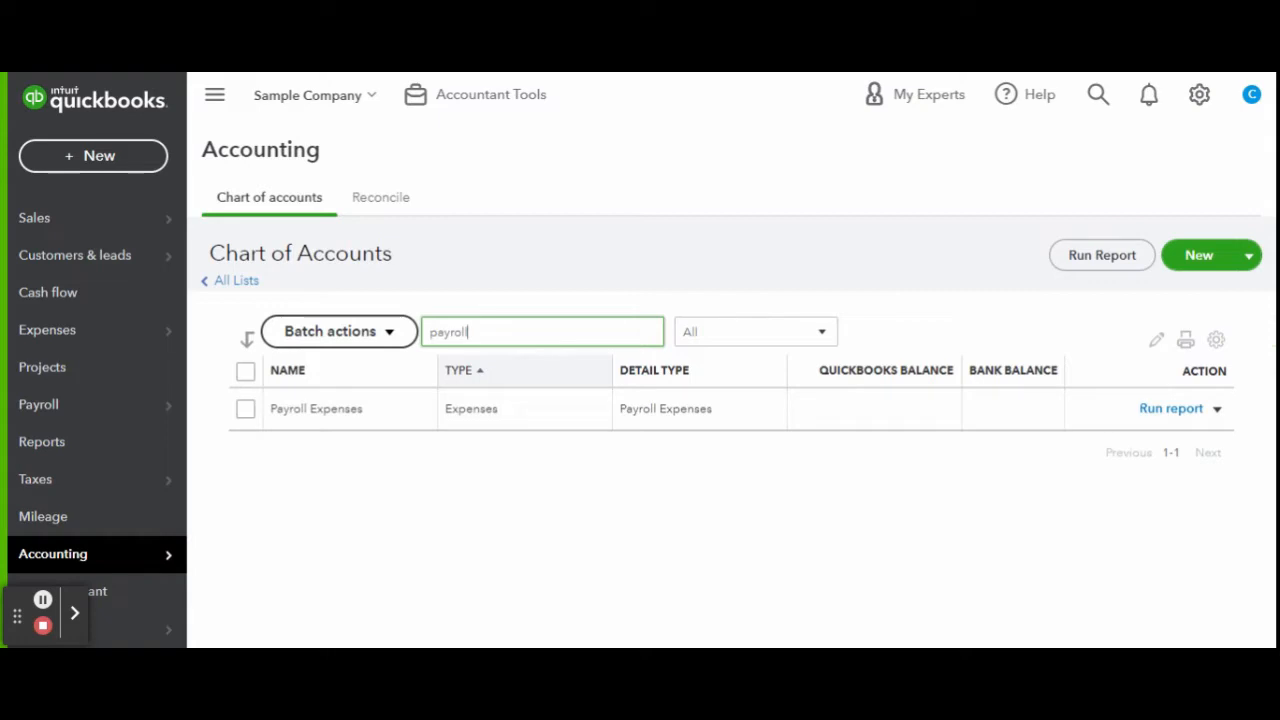
key(BackSpace)
key(BackSpace)
key(BackSpace)
key(BackSpace)
key(BackSpace)
key(BackSpace)
key(BackSpace)
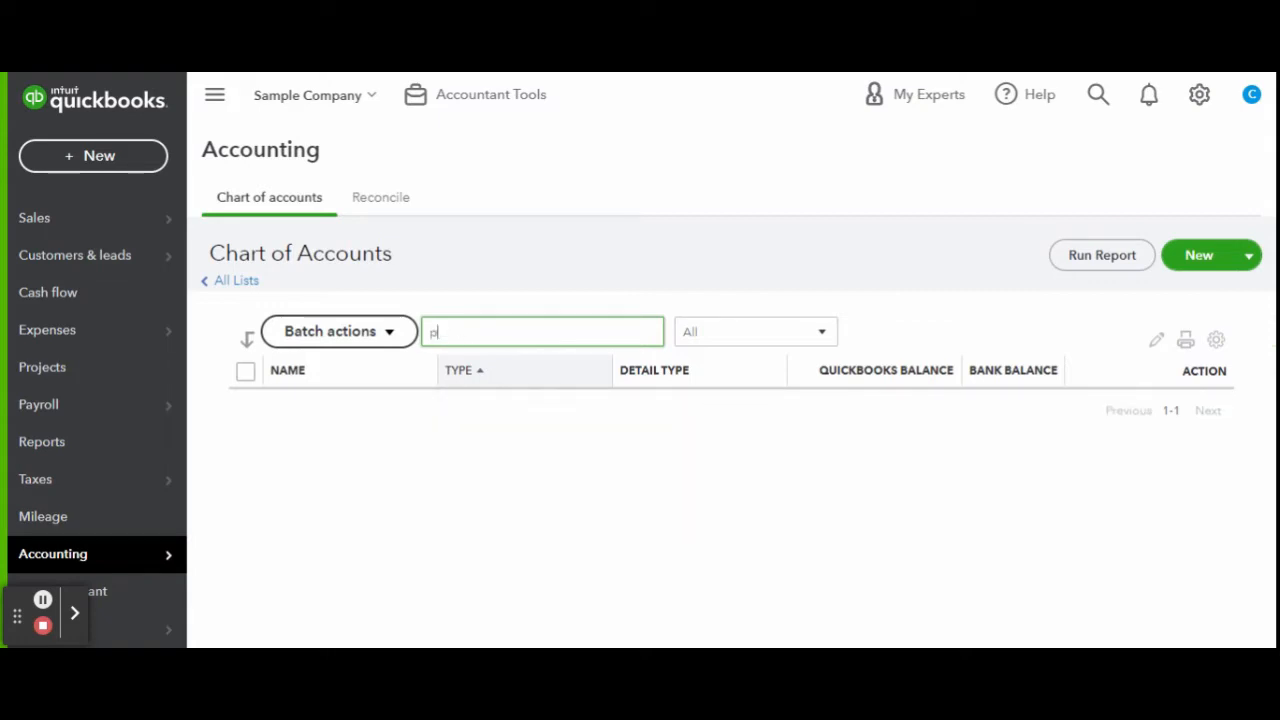
text(wages)
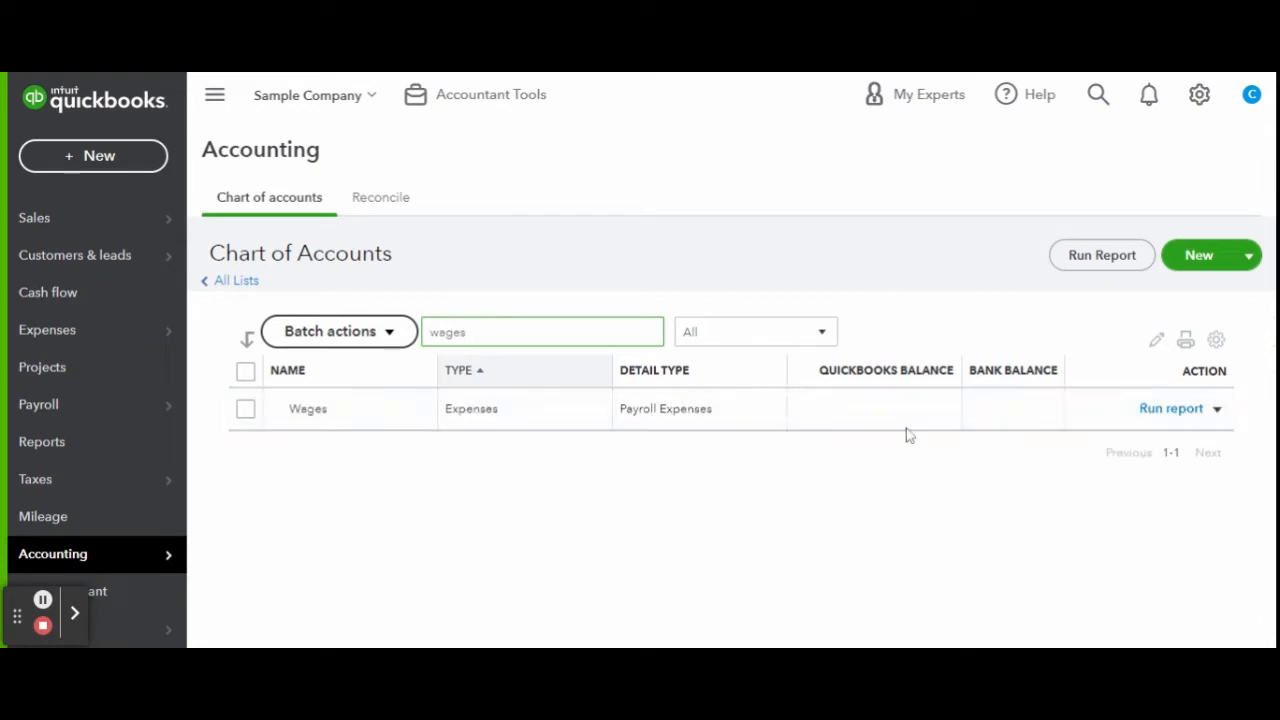
click(1217, 408)
click(1214, 437)
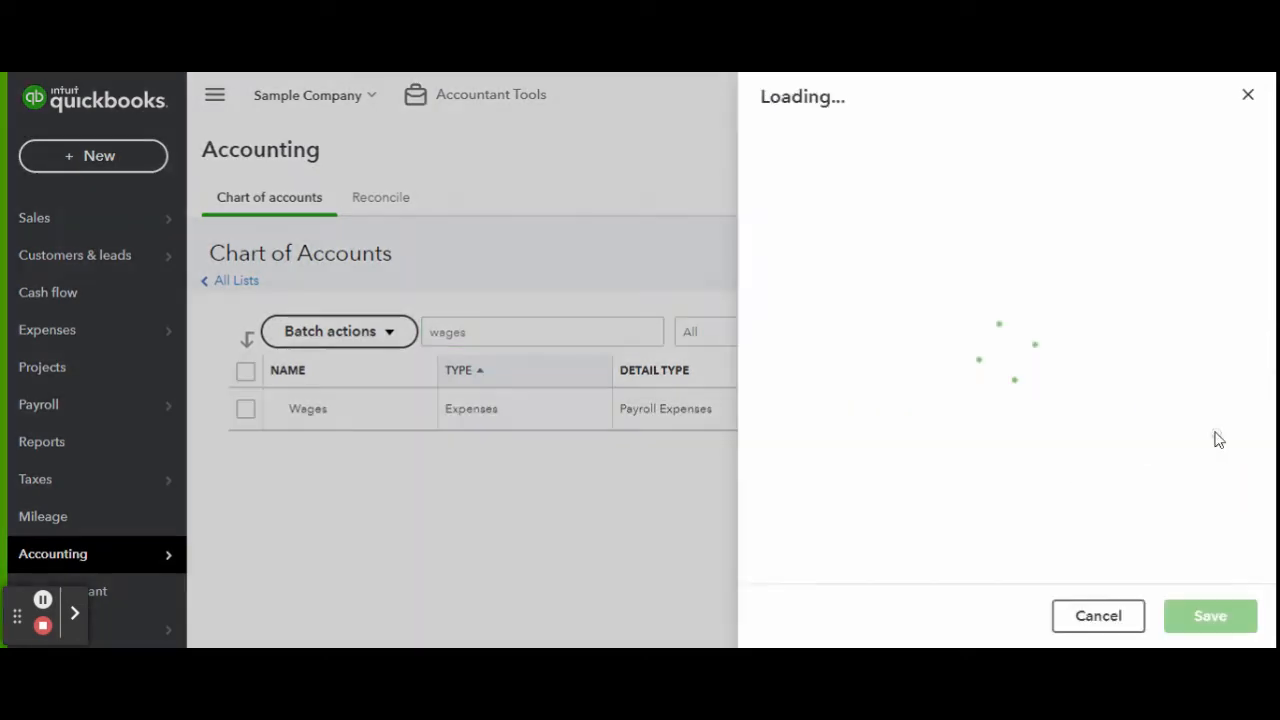
click(1049, 468)
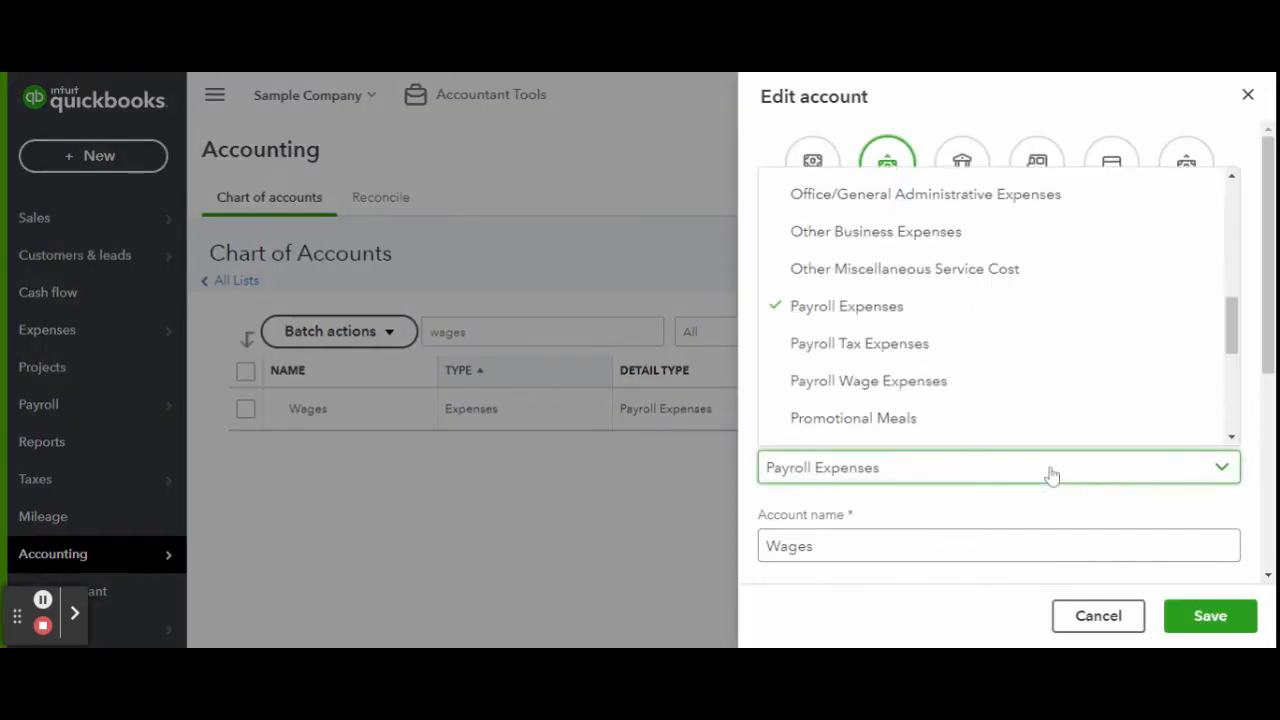
click(989, 384)
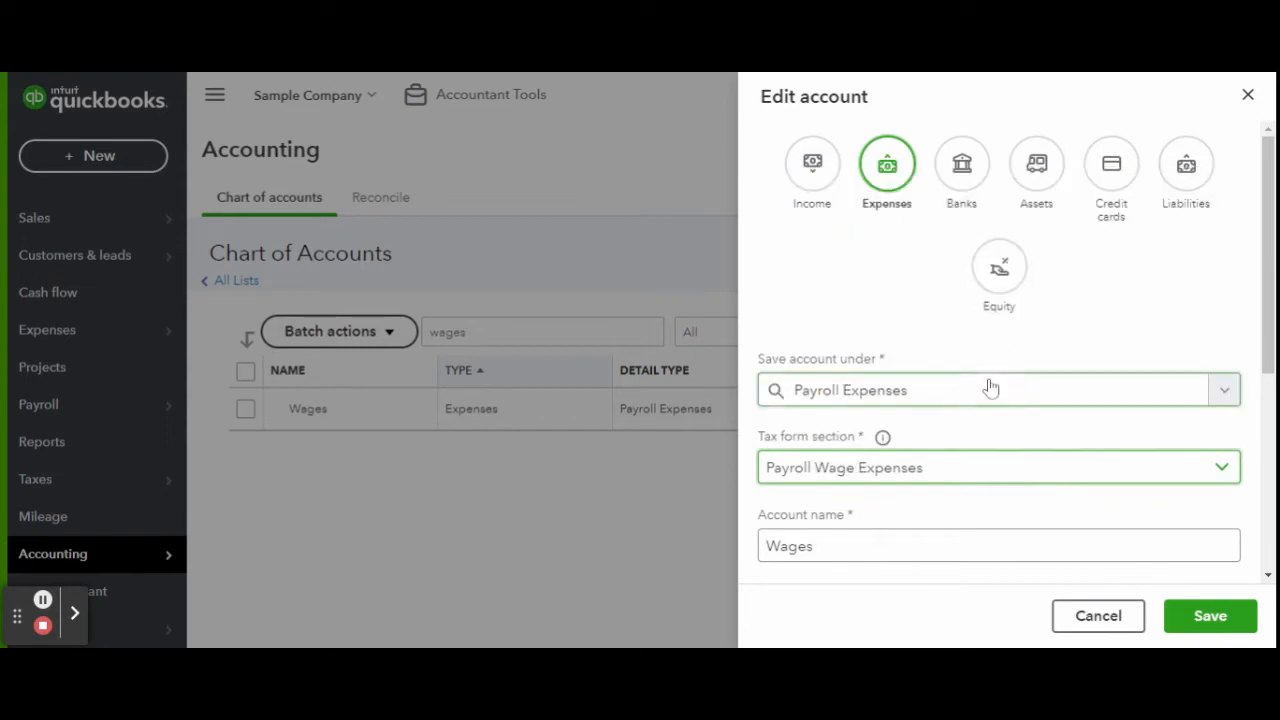
click(1200, 620)
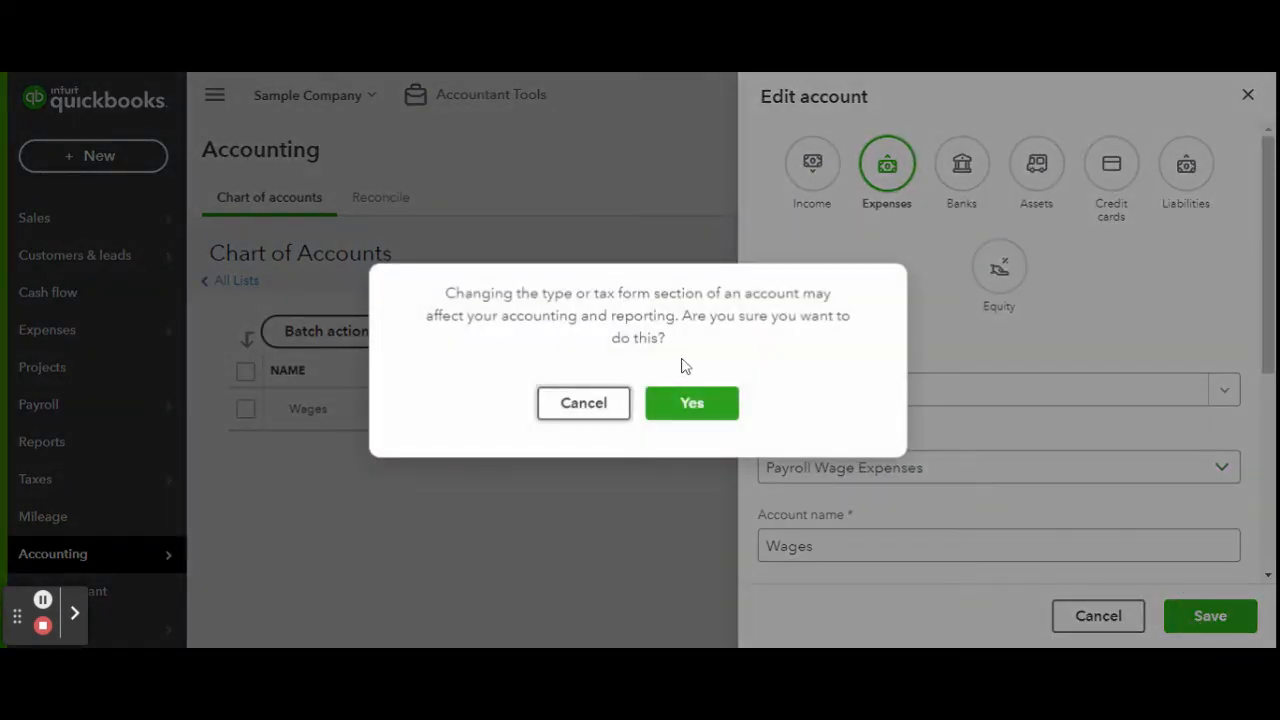
click(726, 404)
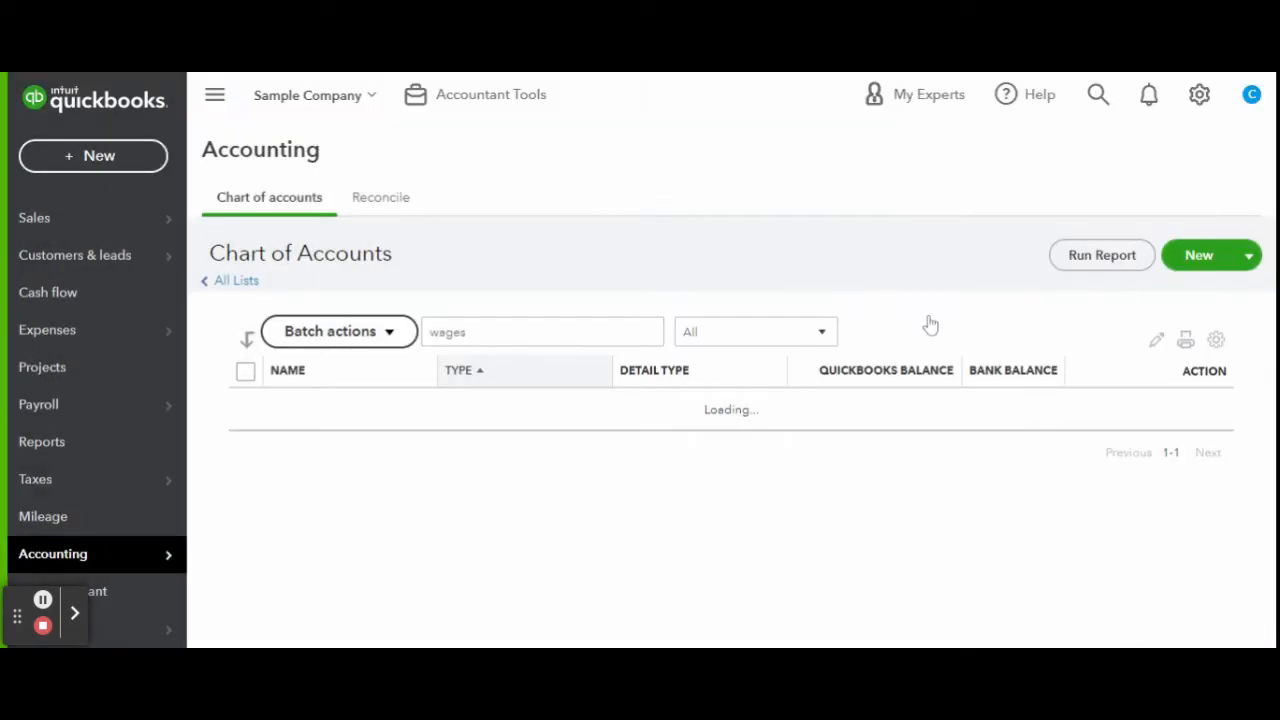
Clear the 'wages' name filter so all accounts are listed again.
click(583, 331)
key(ctrl+a)
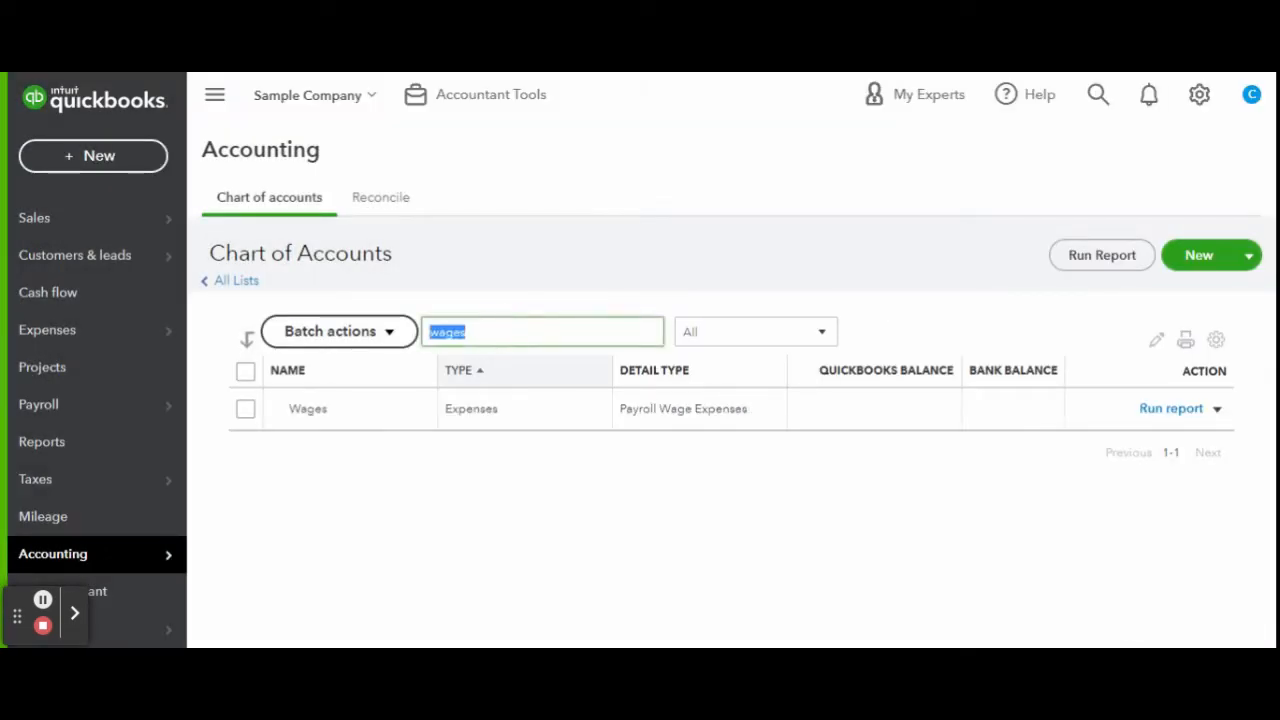
key(BackSpace)
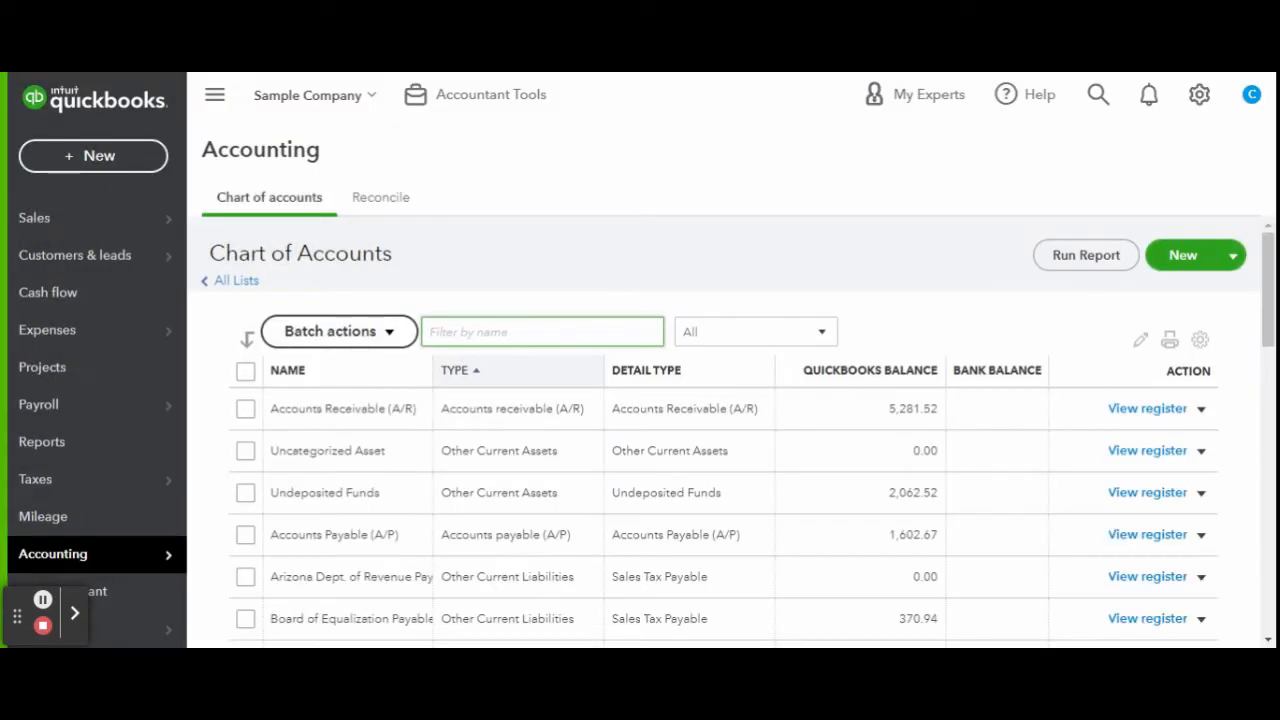
Start a new account placed under Payroll Expenses.
click(1172, 256)
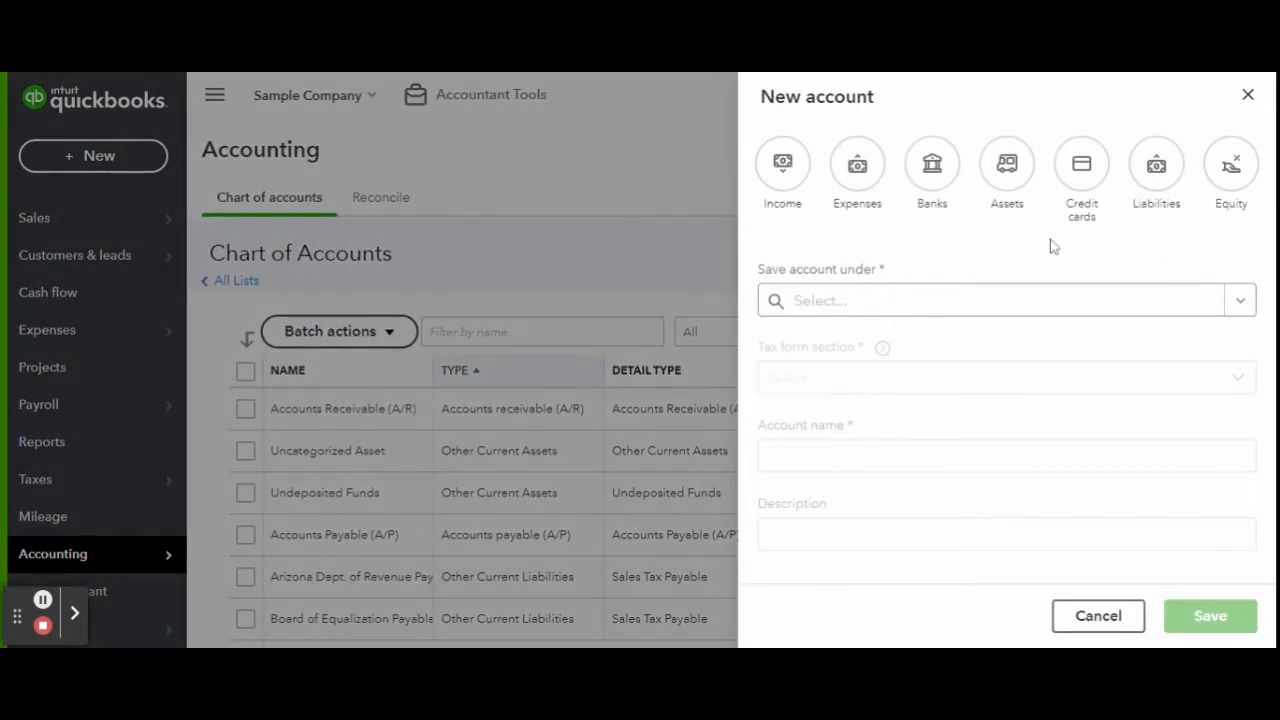
click(858, 304)
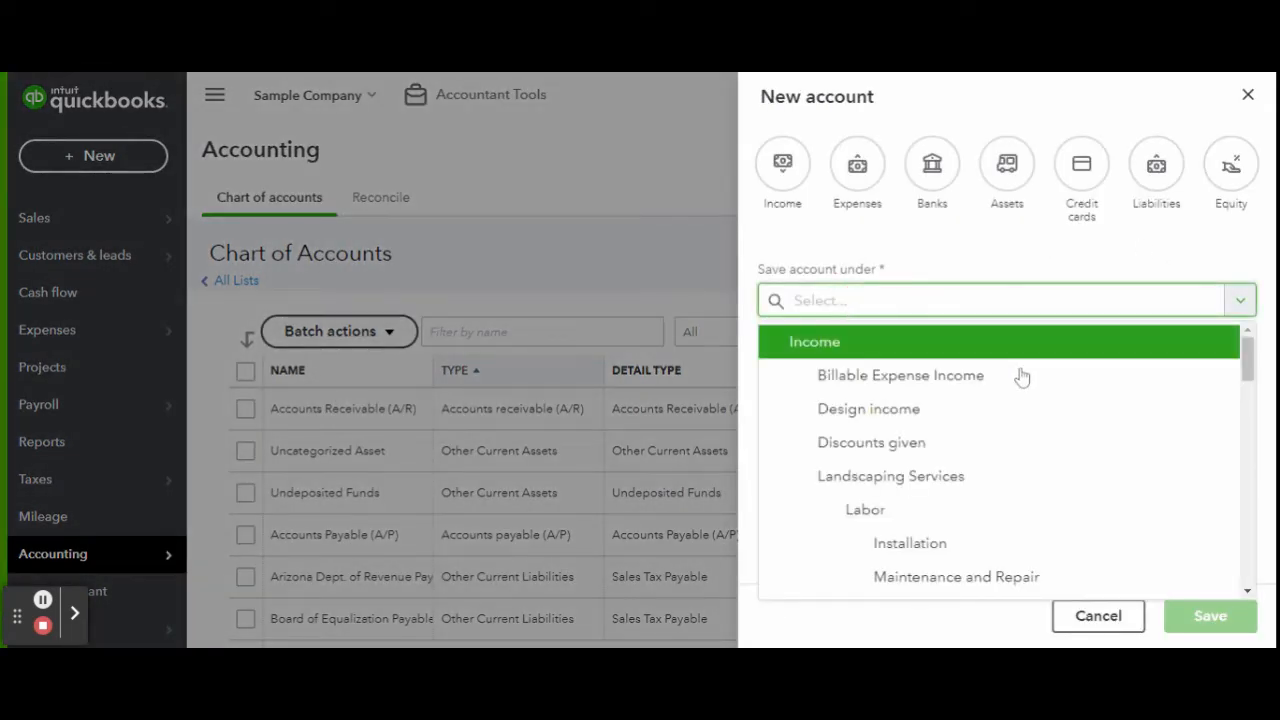
scroll(1040, 400, down, 4)
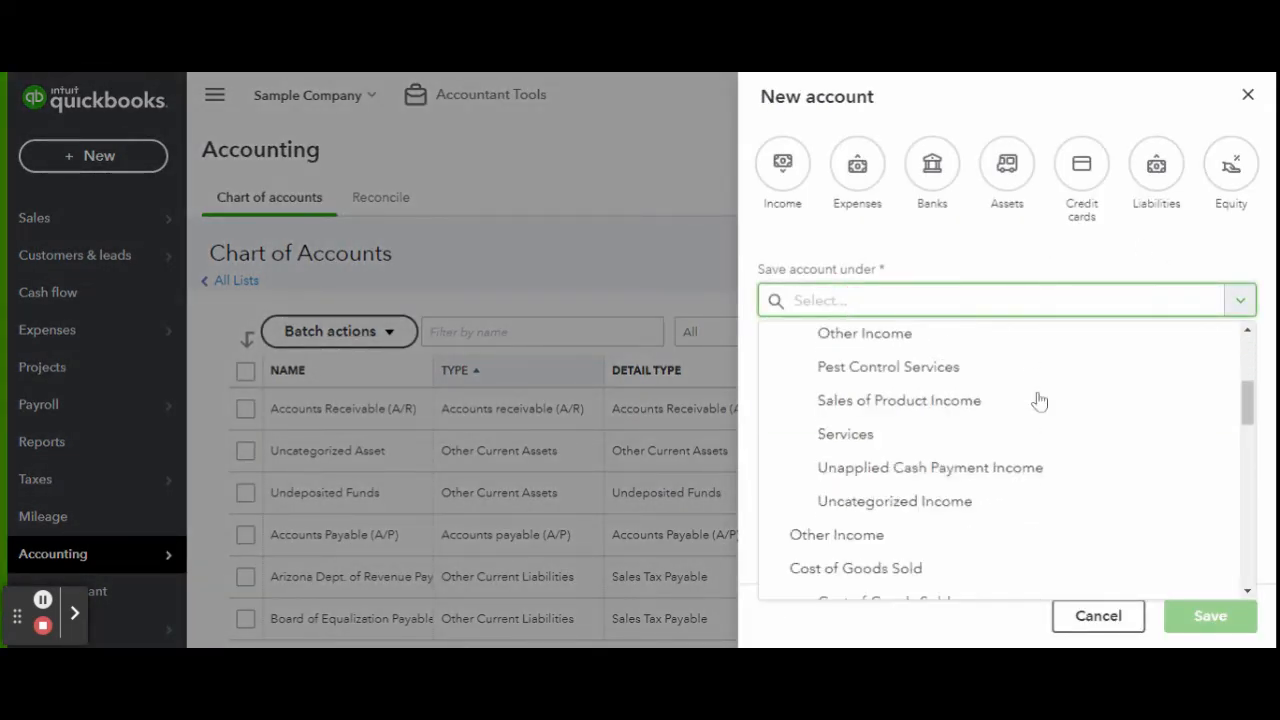
scroll(1040, 400, down, 3)
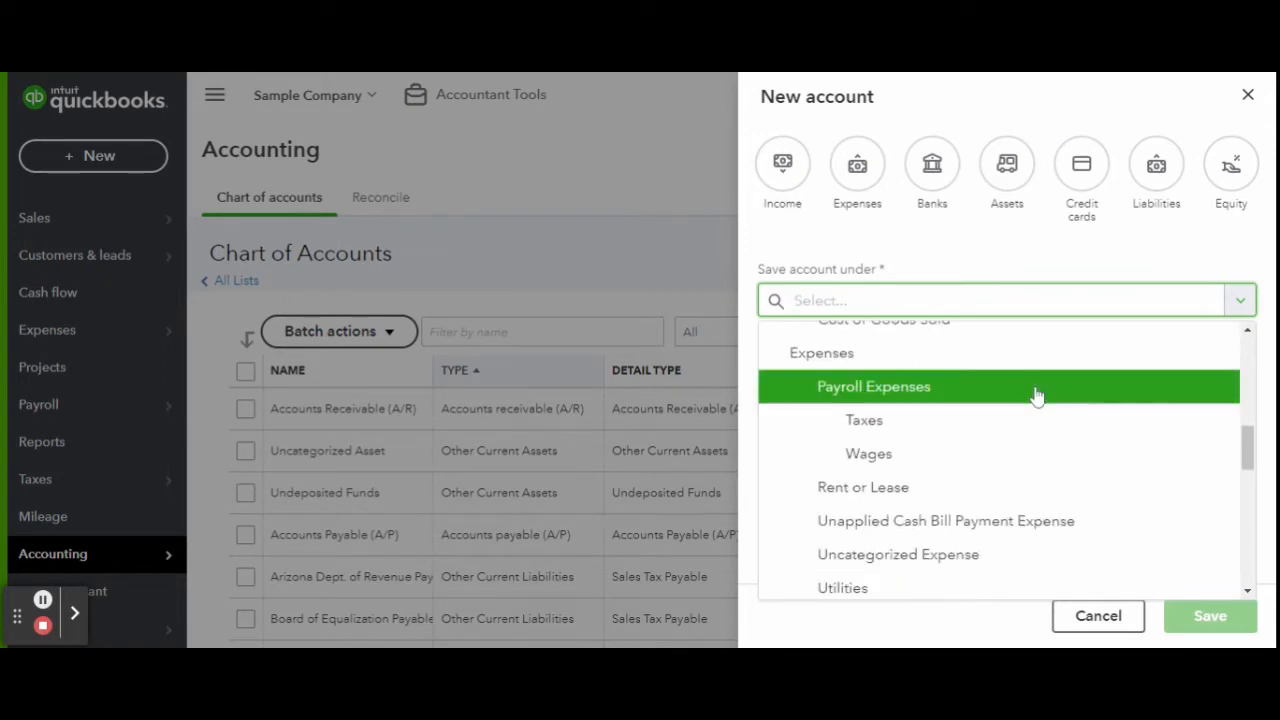
click(1036, 396)
Keep Payroll Expenses as the tax form section, name the account Benefits, and save.
scroll(900, 332, down, 2)
click(929, 280)
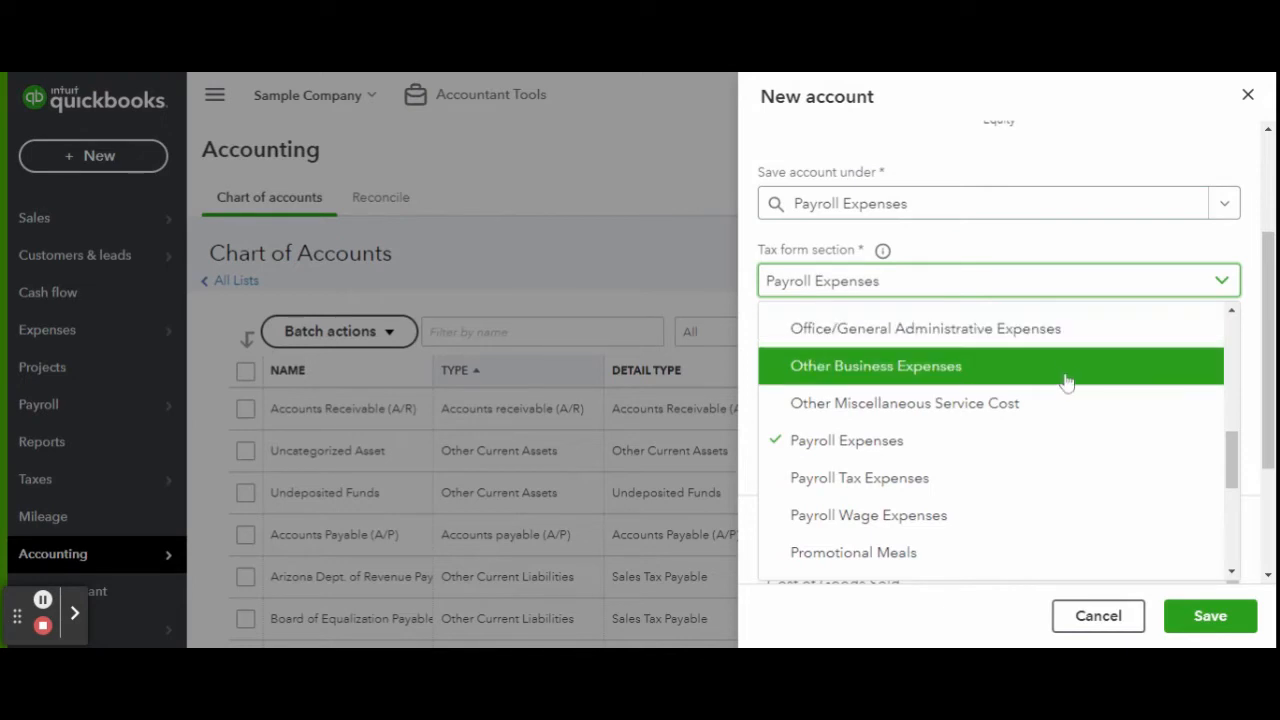
scroll(1066, 382, down, 4)
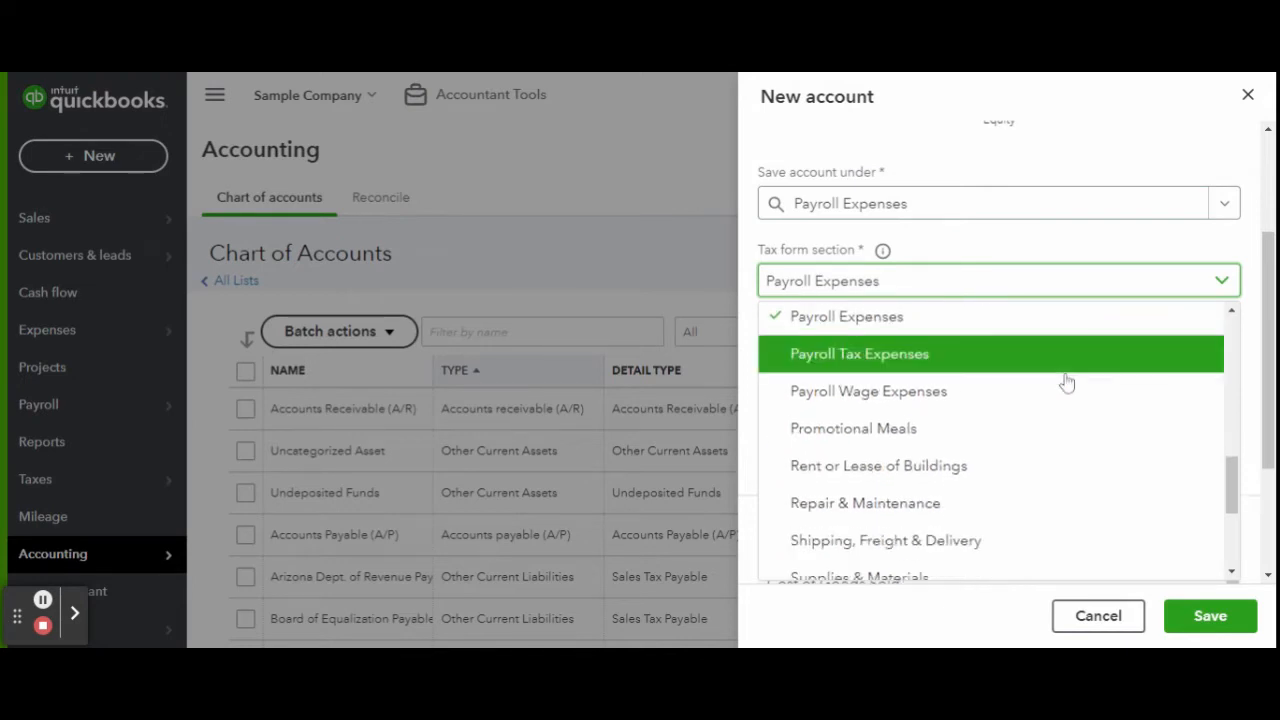
scroll(1044, 437, down, 3)
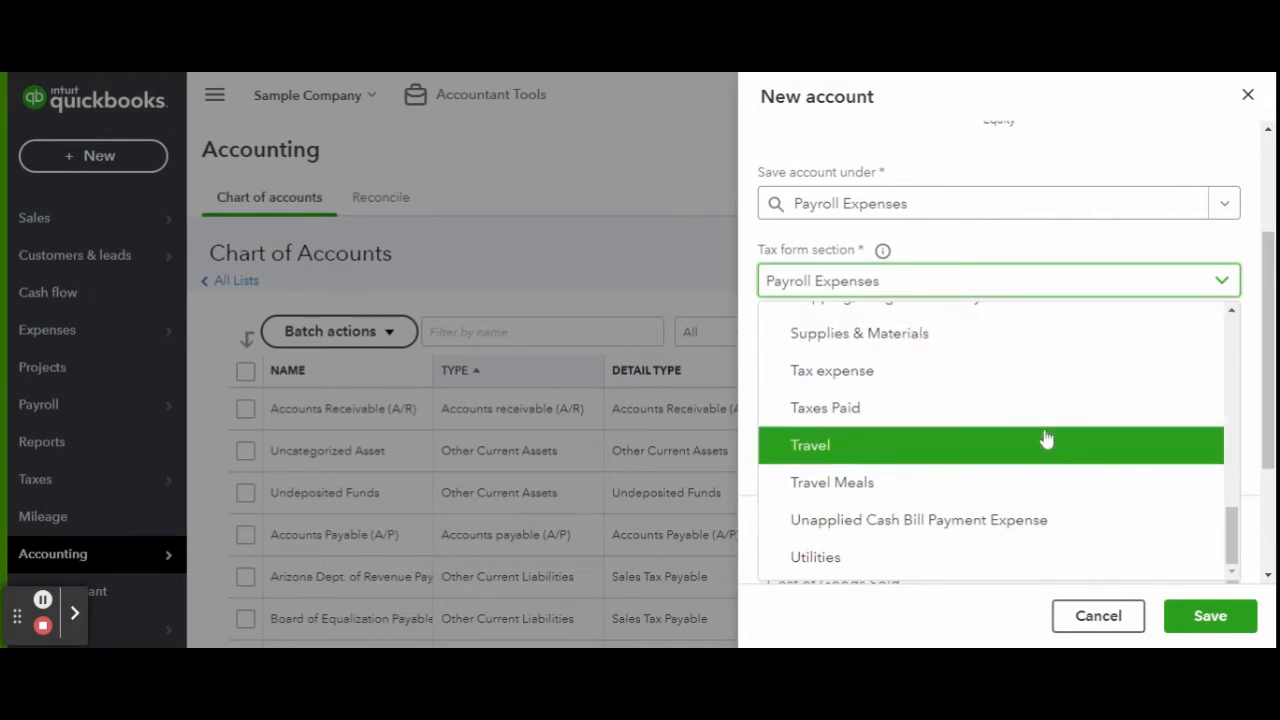
scroll(1046, 440, up, 3)
scroll(1040, 440, up, 1)
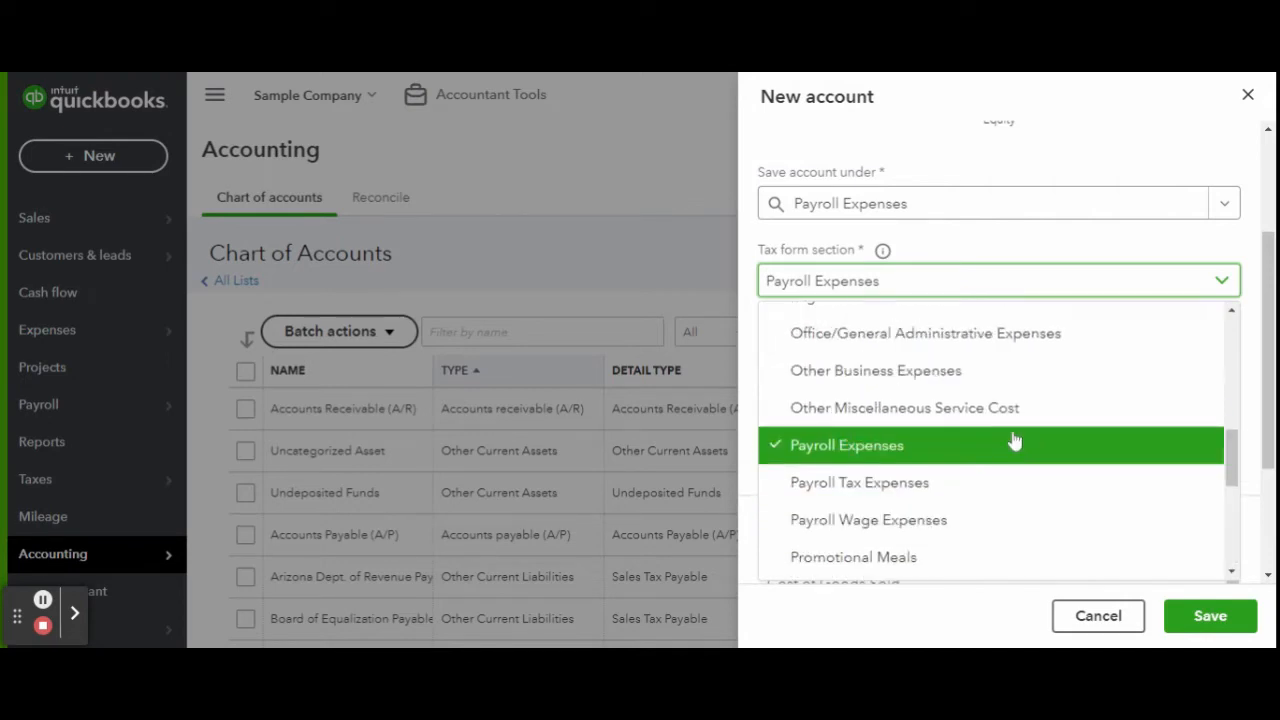
click(1011, 443)
click(900, 360)
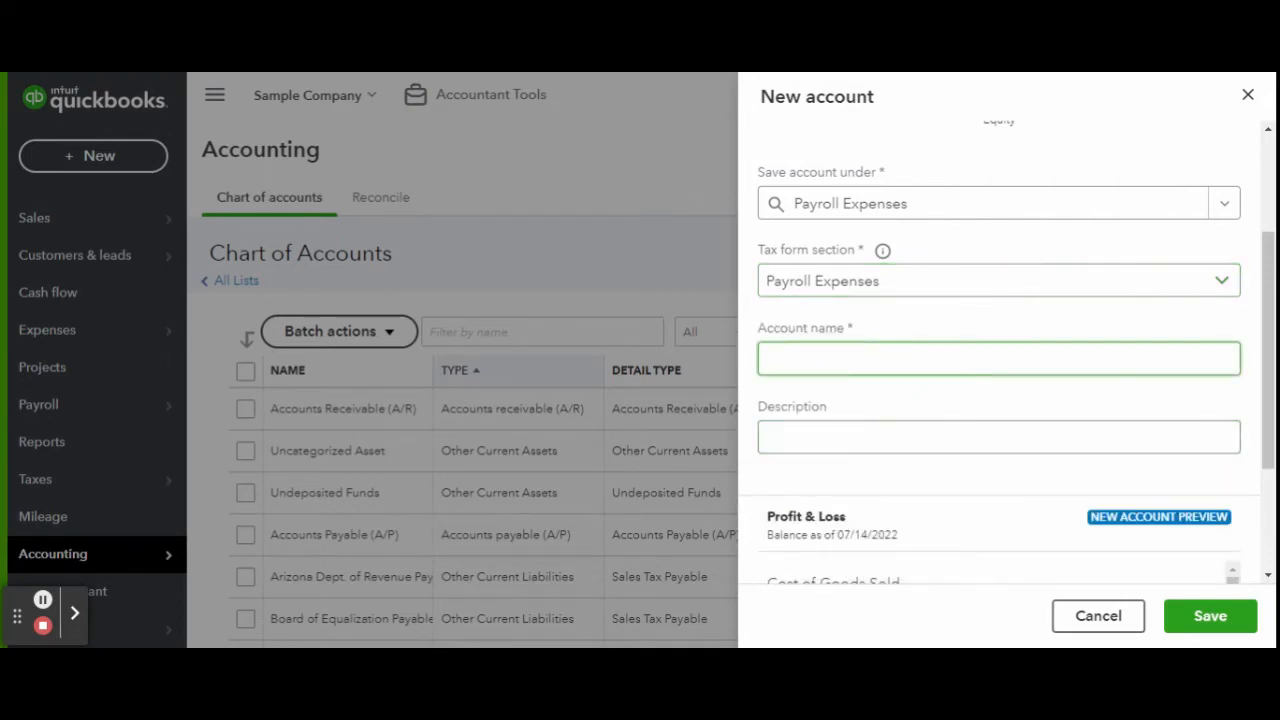
text(Ben)
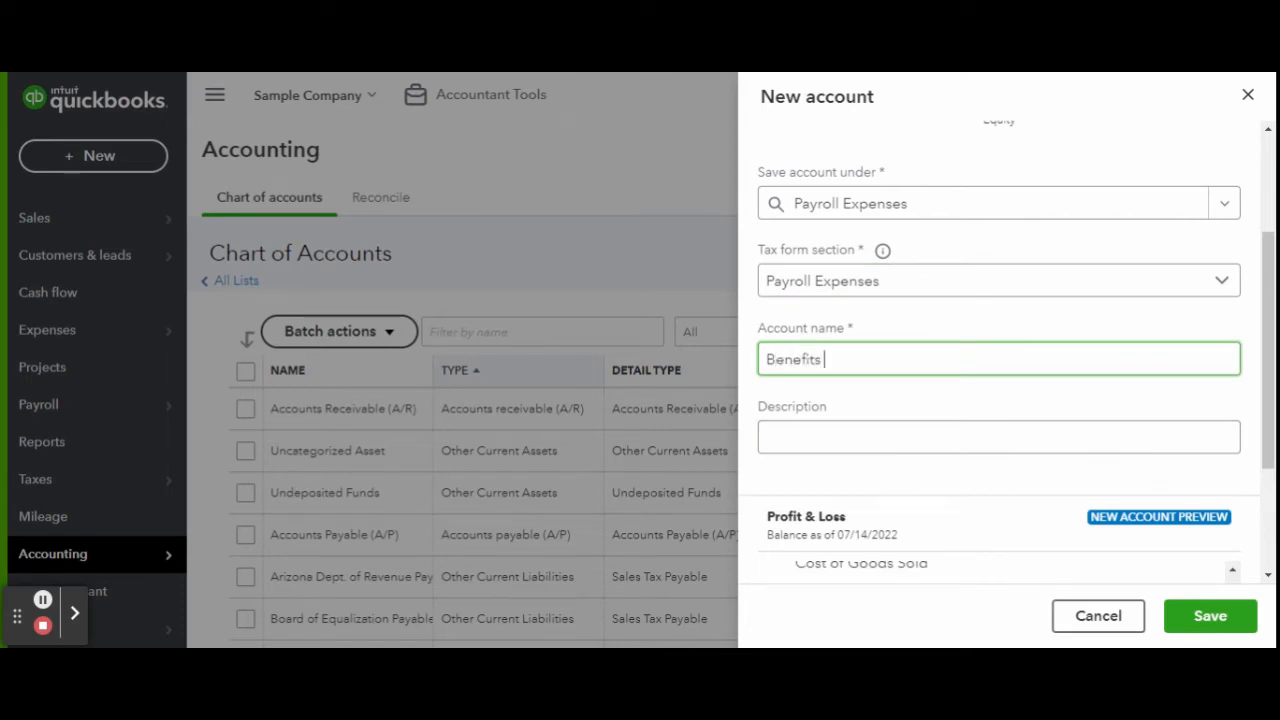
text(efits)
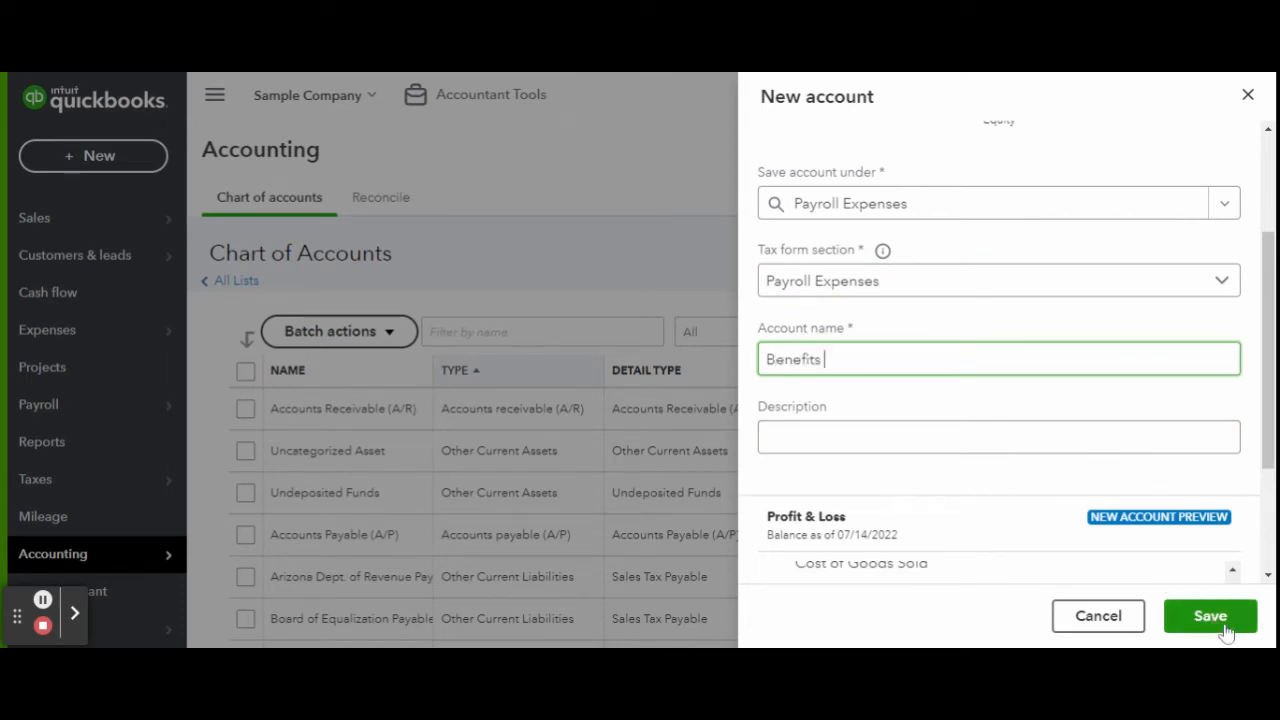
click(1213, 618)
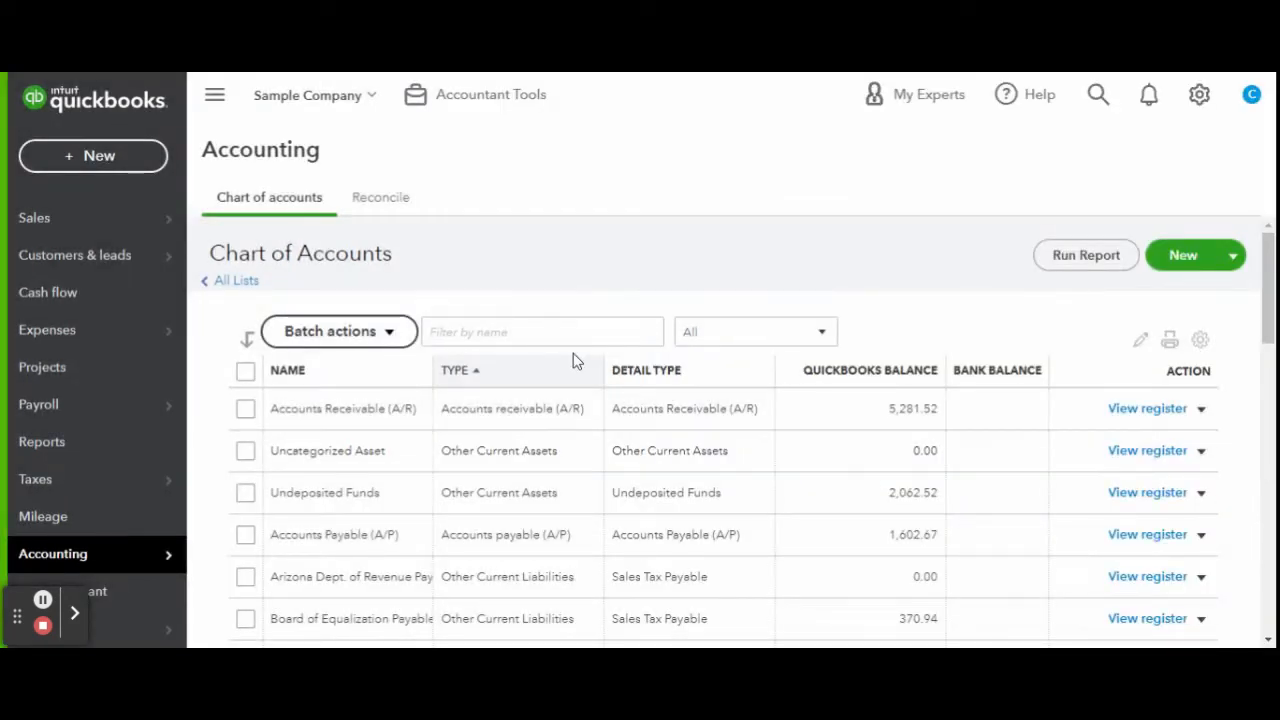
Create a Classroom expense account under Expenses in the Other Business Expenses tax section.
click(1183, 256)
click(828, 308)
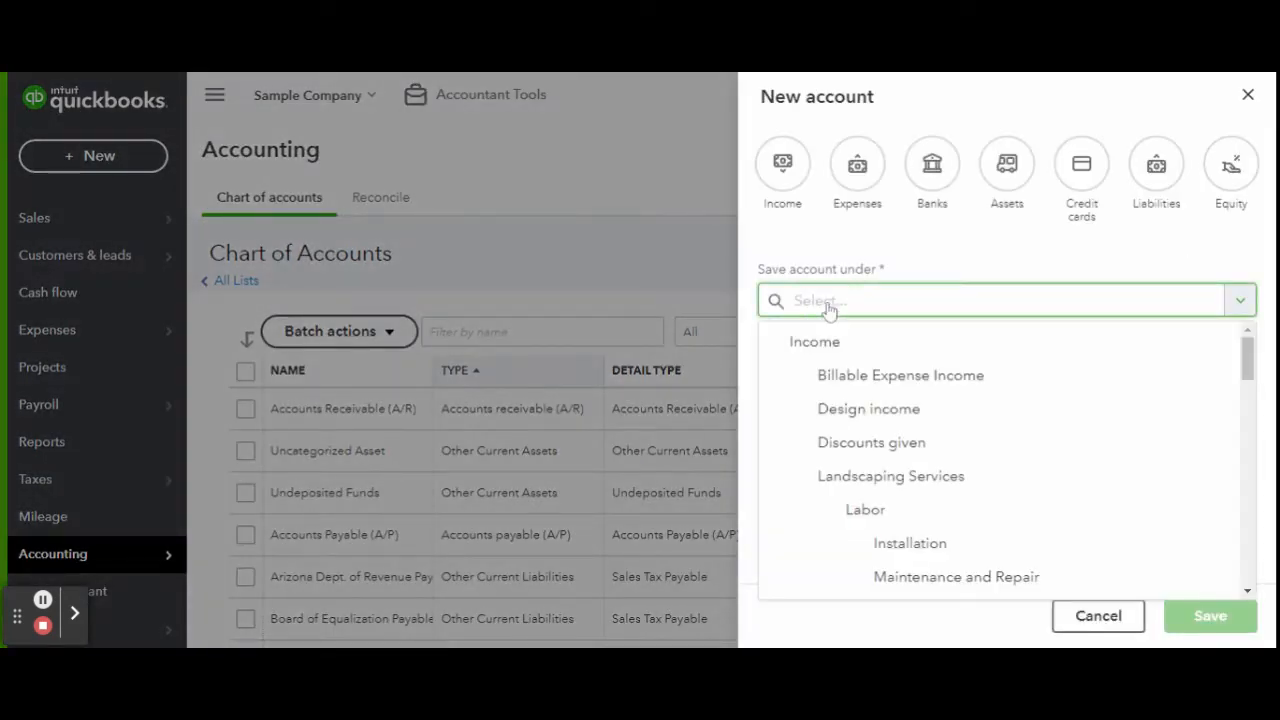
click(858, 165)
click(887, 398)
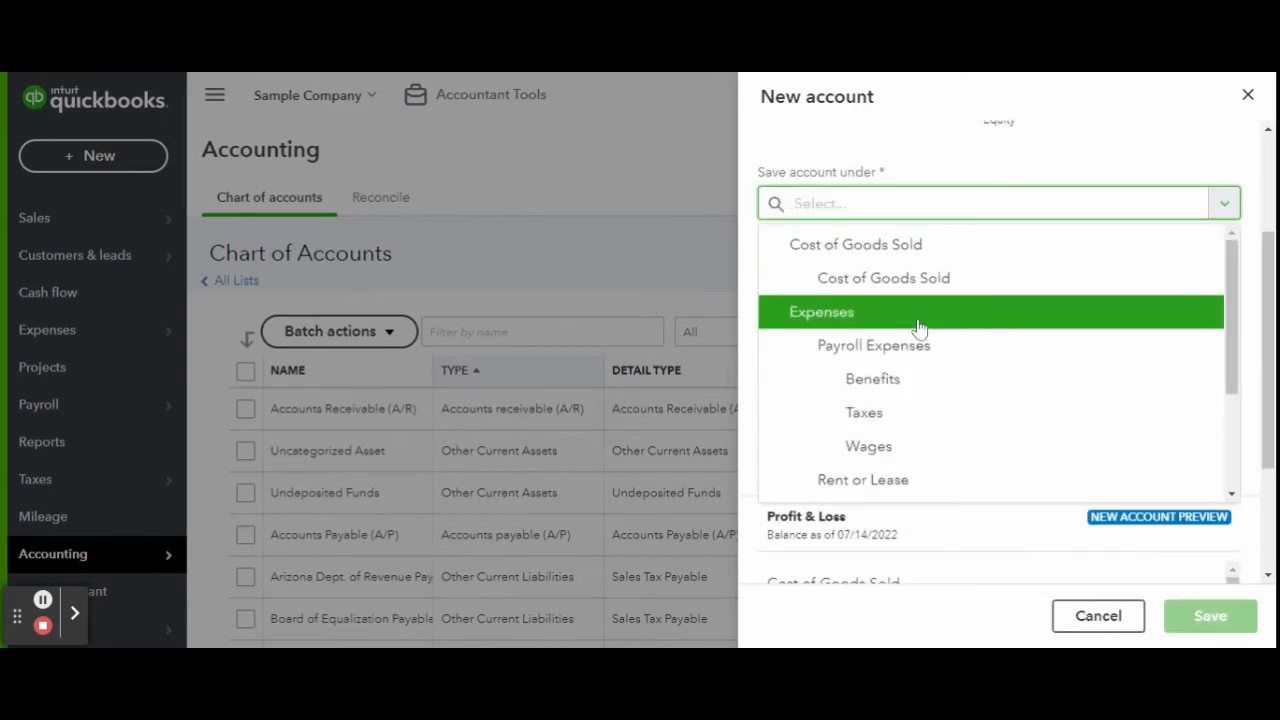
click(912, 318)
click(913, 292)
scroll(1063, 354, down, 1)
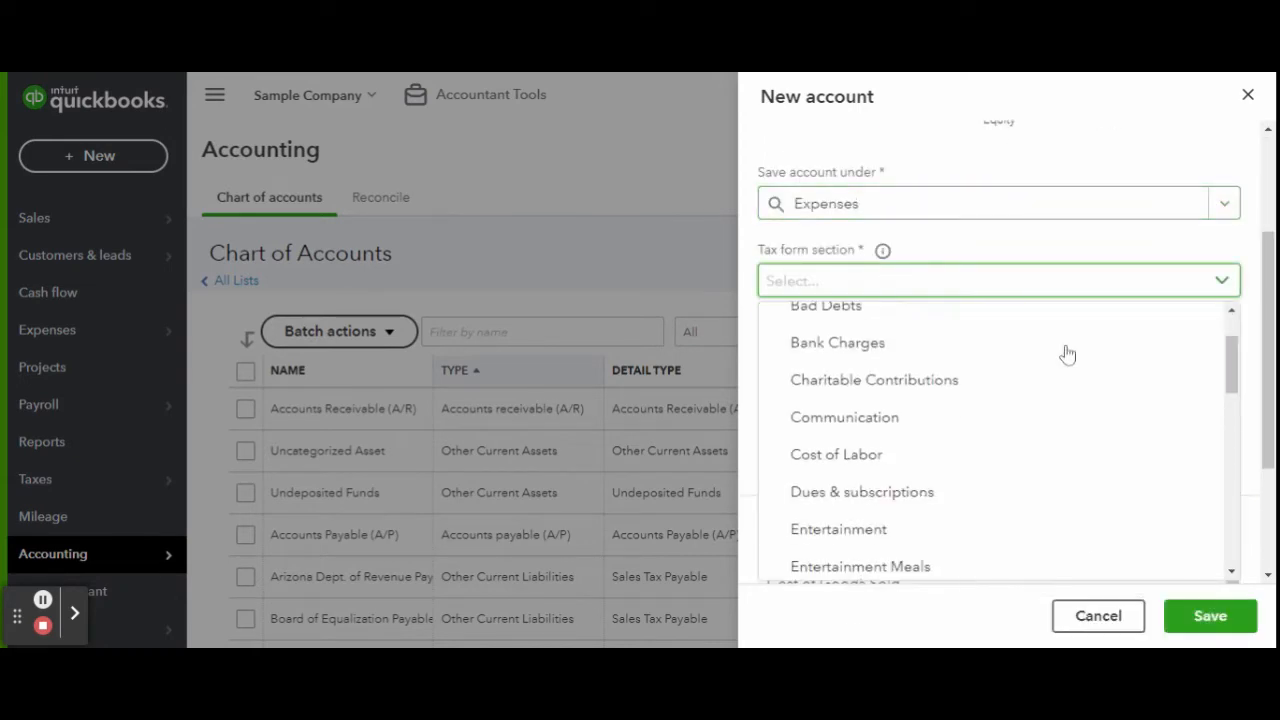
scroll(1065, 354, down, 5)
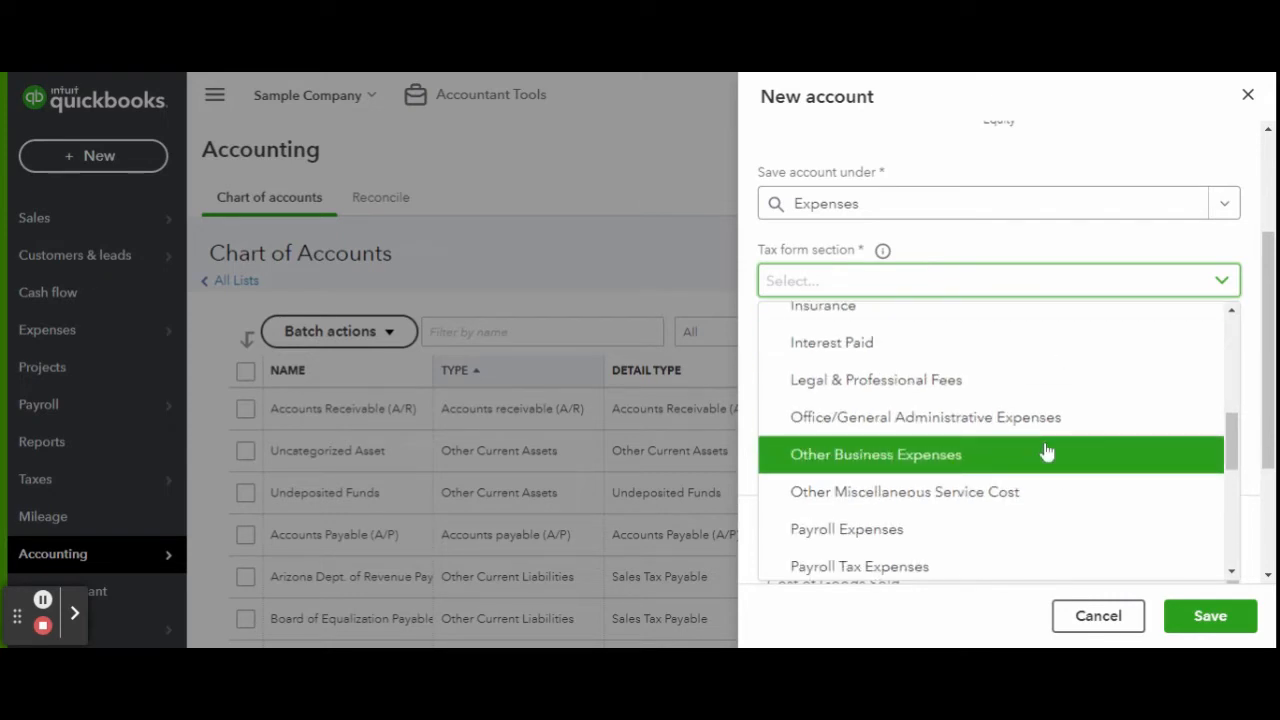
click(900, 454)
click(1000, 358)
text(Classroom)
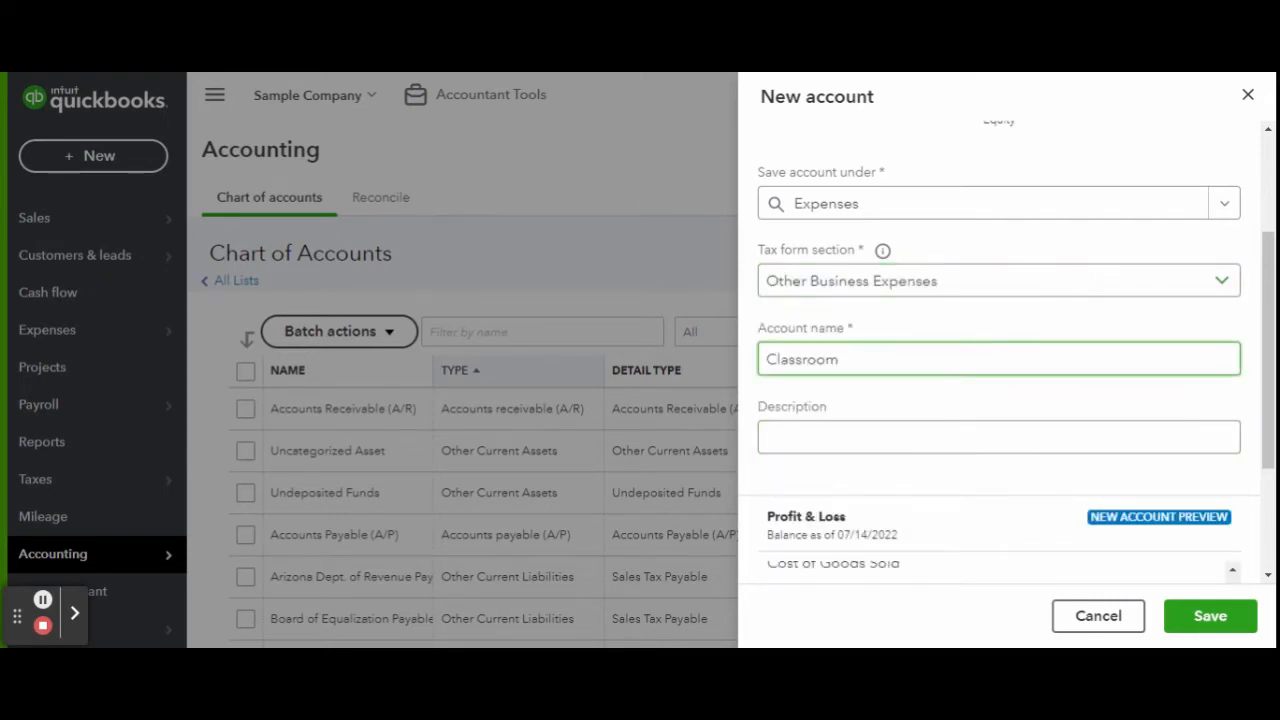
click(1212, 618)
Add a Books expense sub-account under Classroom, filed in Other Business Expenses.
click(1199, 255)
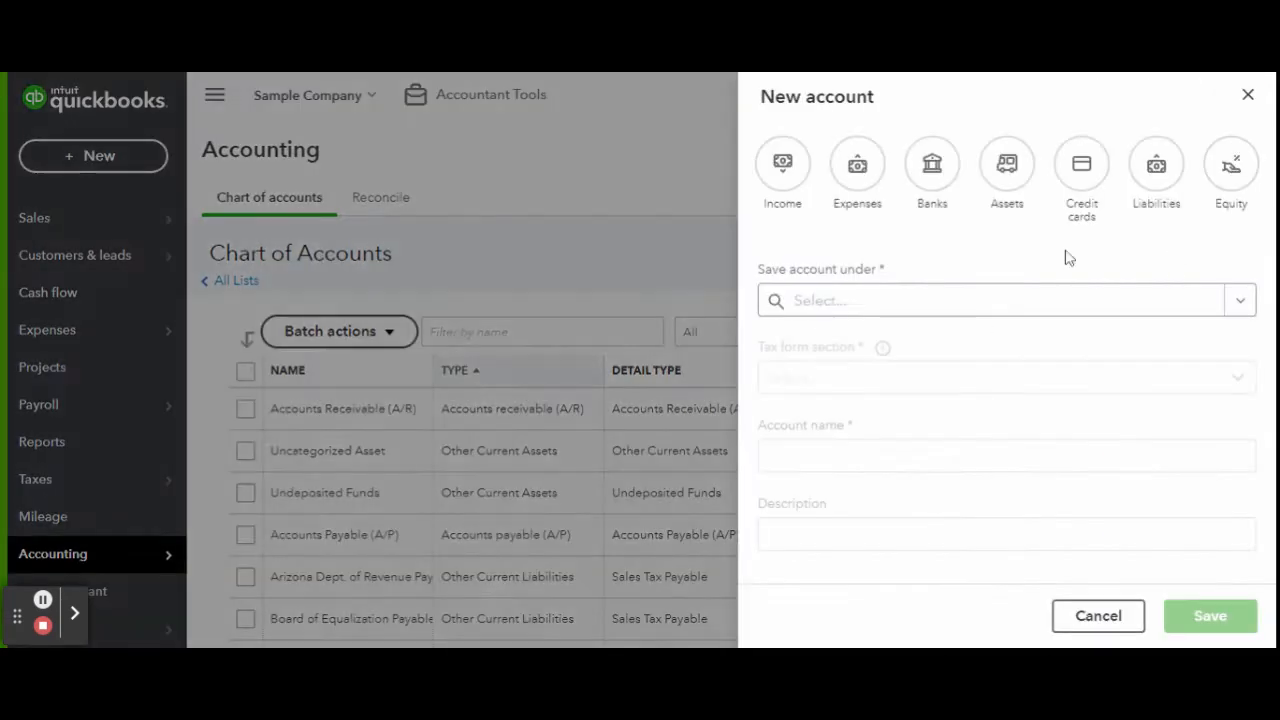
click(874, 303)
click(892, 398)
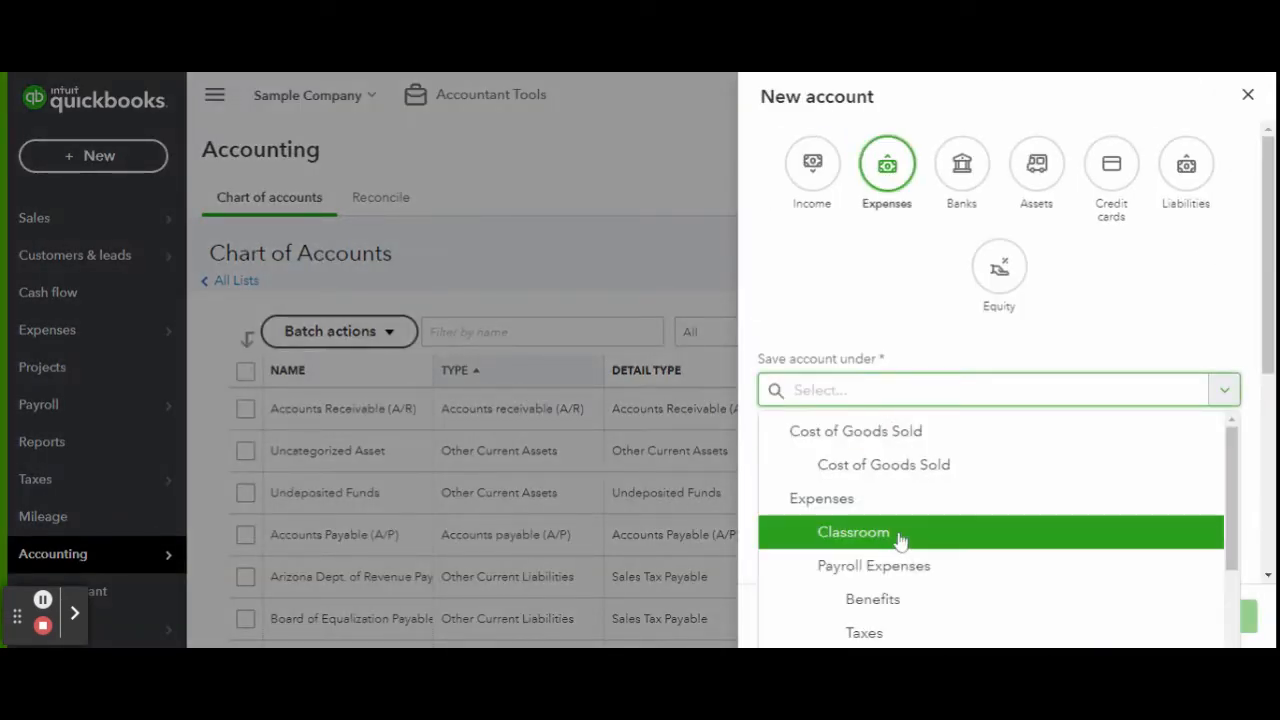
click(897, 532)
click(885, 478)
click(885, 306)
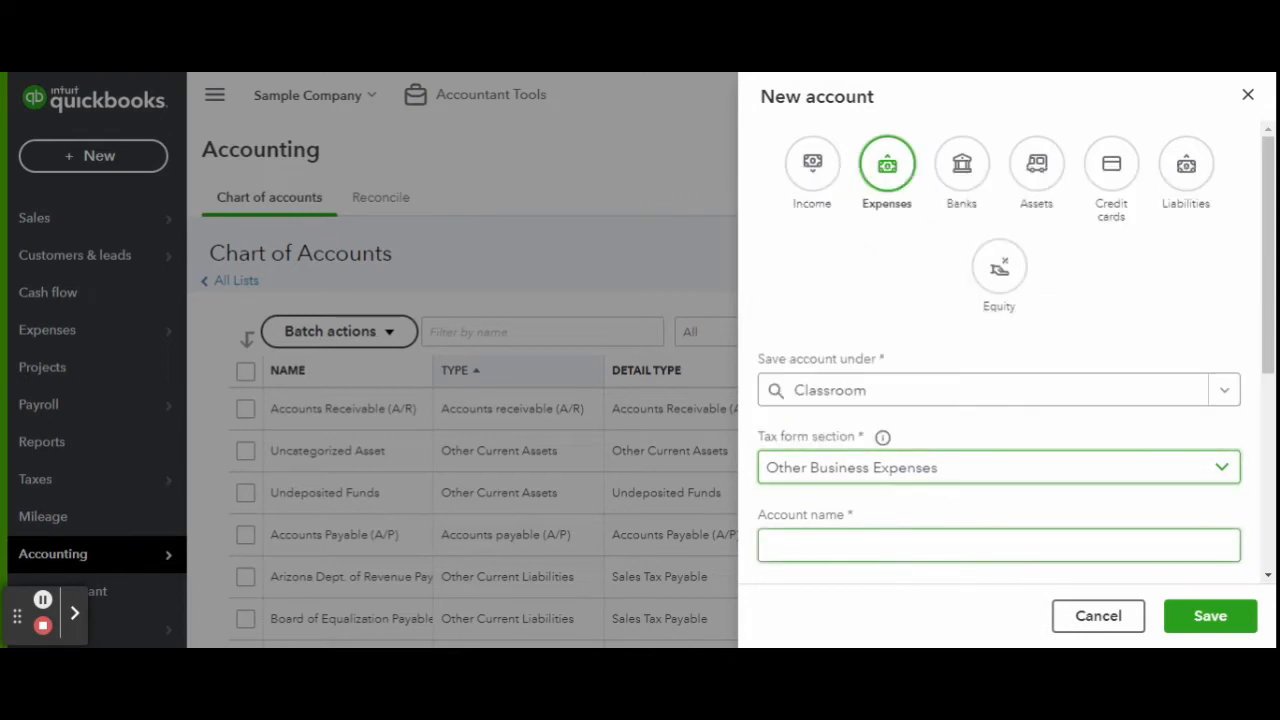
scroll(980, 443, down, 3)
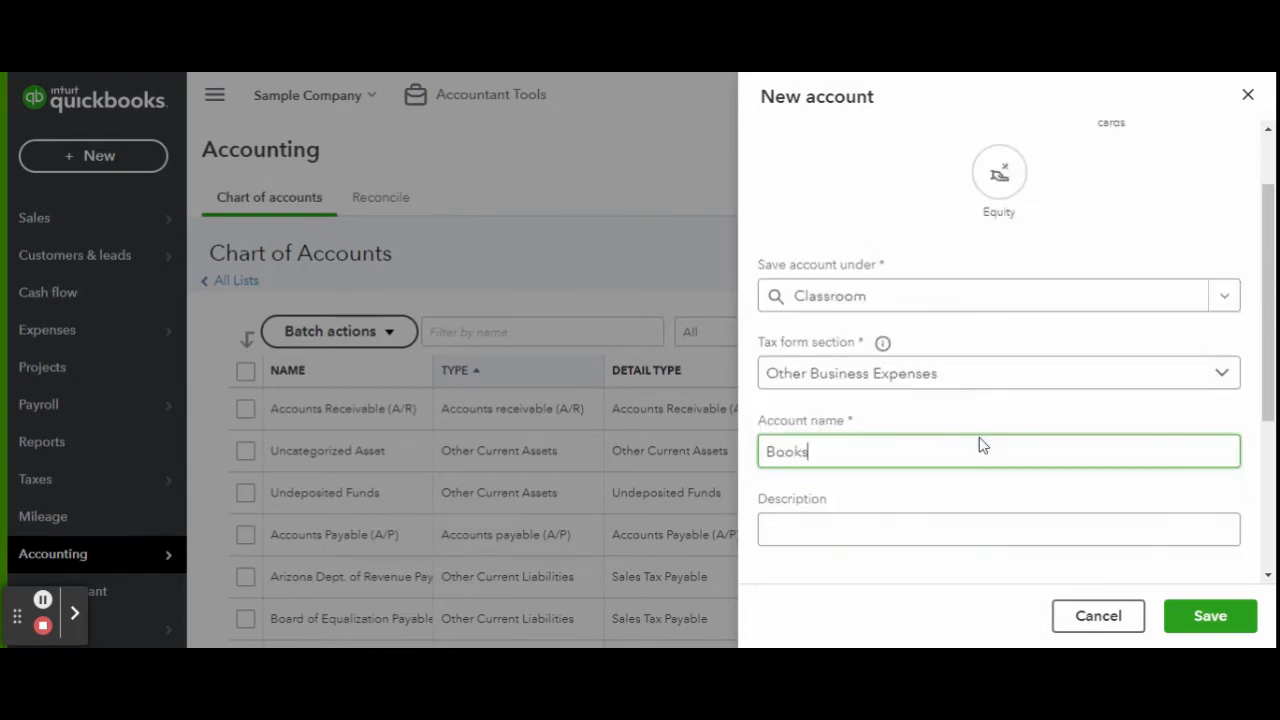
click(1210, 616)
Add an Activities / Games expense sub-account under Classroom, filed in Other Business Expenses.
click(1183, 255)
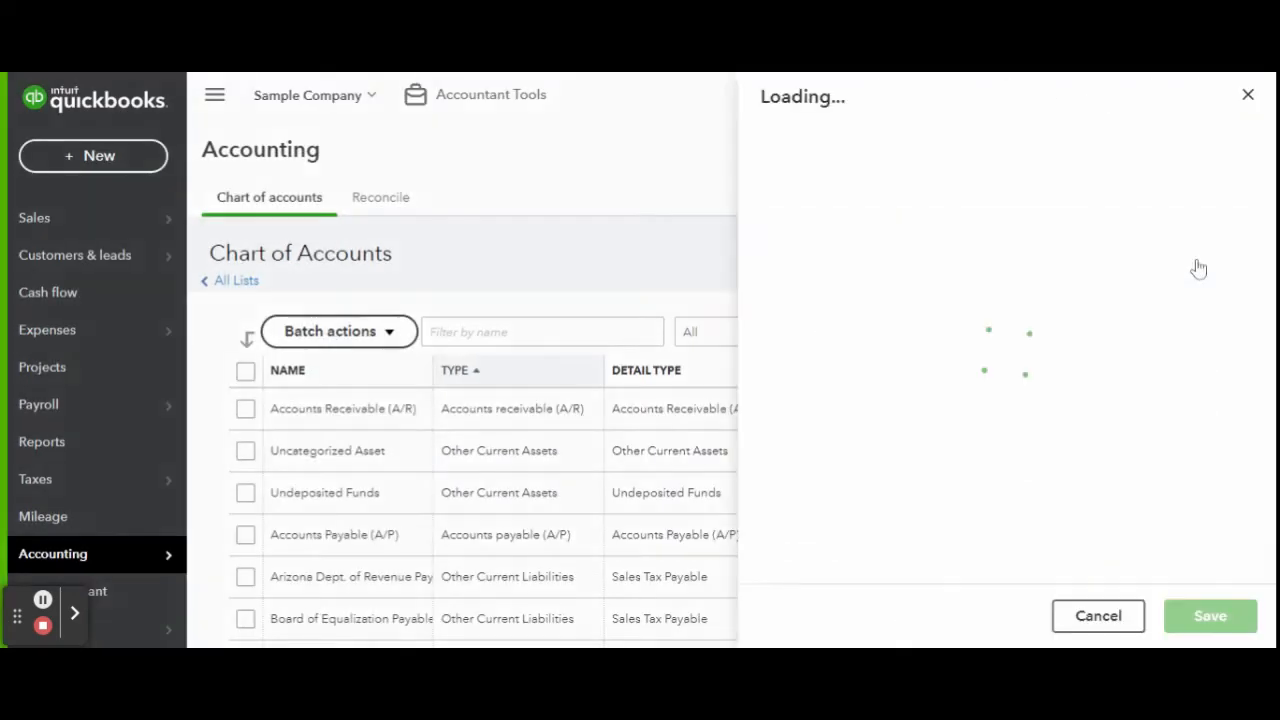
click(886, 180)
click(892, 390)
click(909, 537)
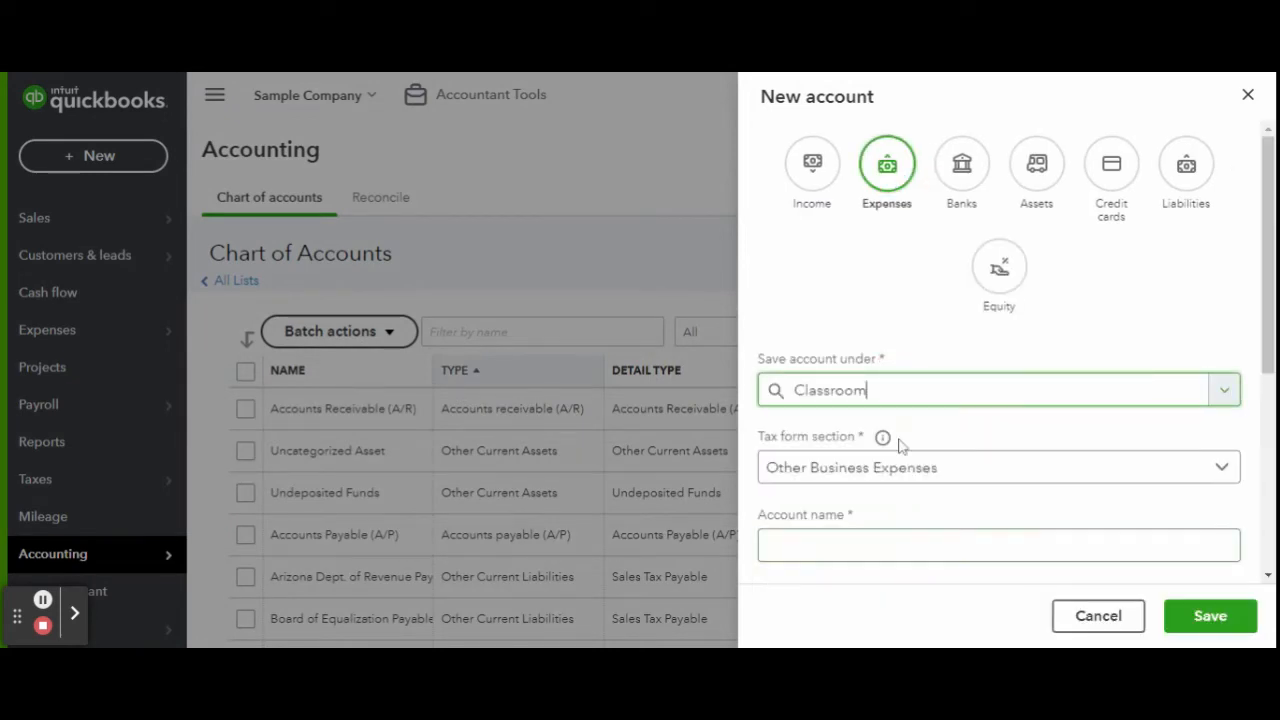
click(886, 467)
click(885, 306)
click(953, 546)
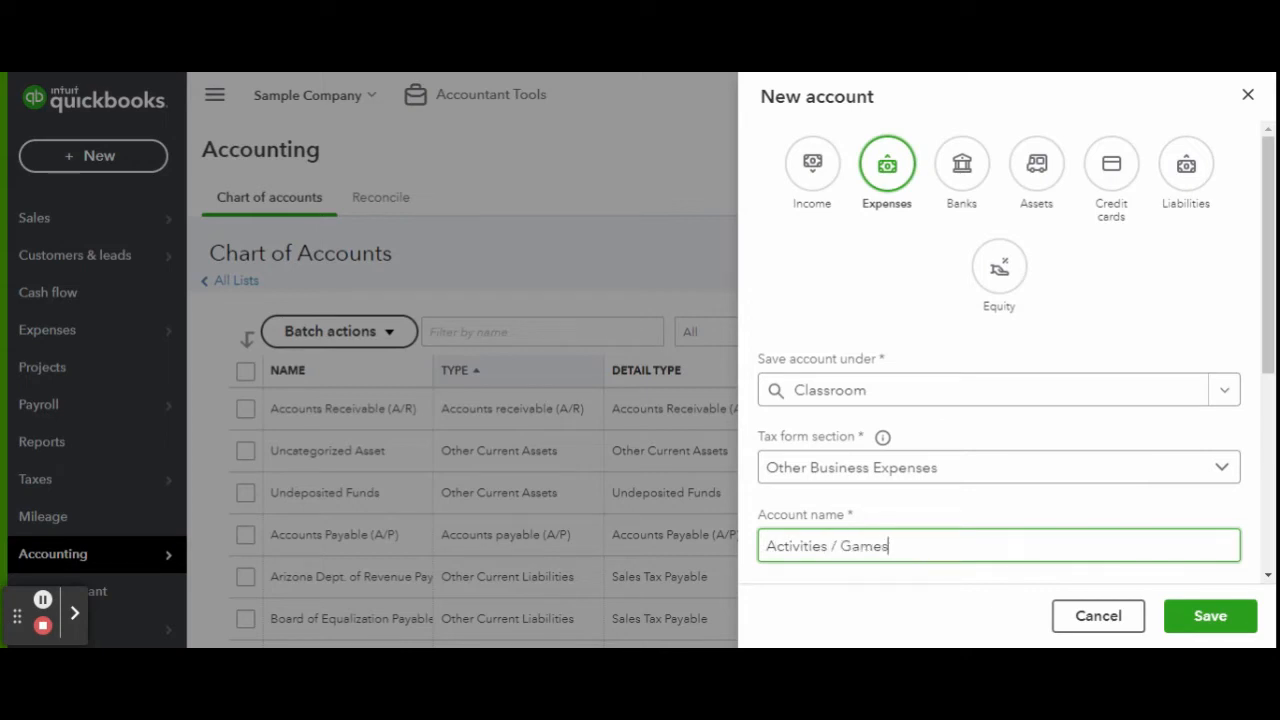
text(Activities / Games)
click(1210, 616)
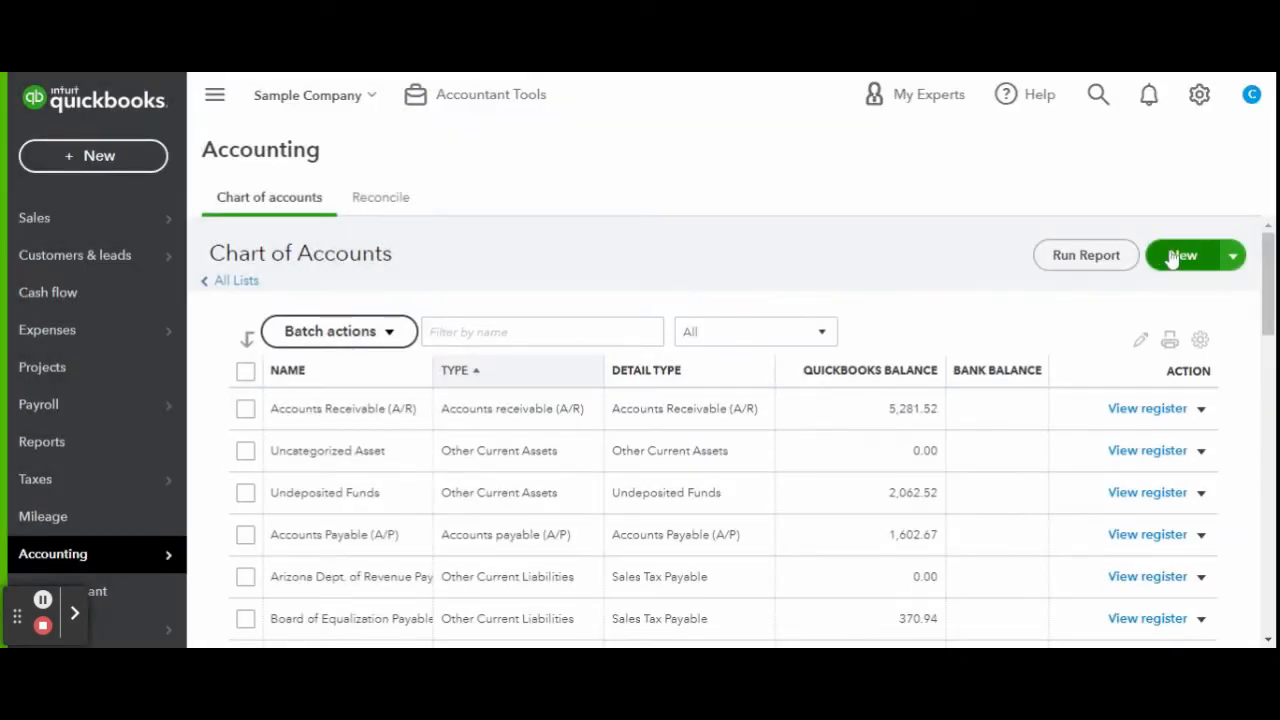
Add a Supplies expense sub-account under Classroom.
click(1175, 258)
click(886, 164)
click(886, 388)
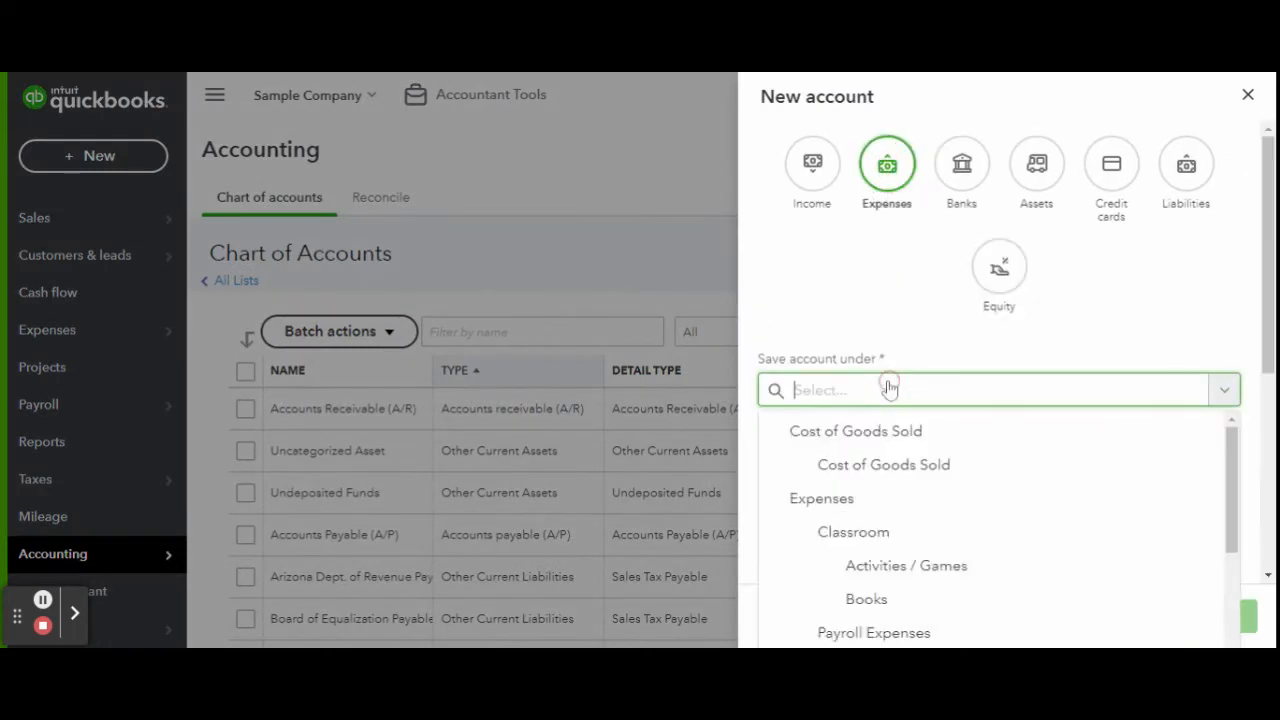
click(886, 546)
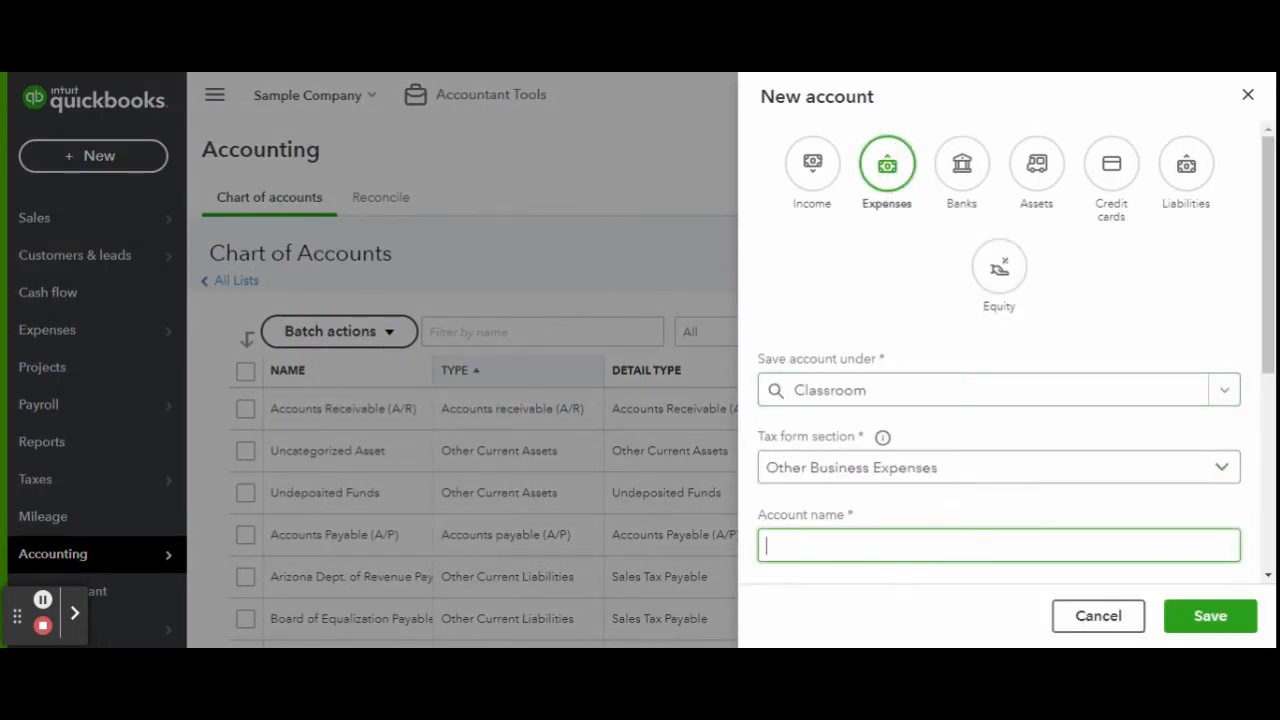
text(Supplies)
click(1210, 616)
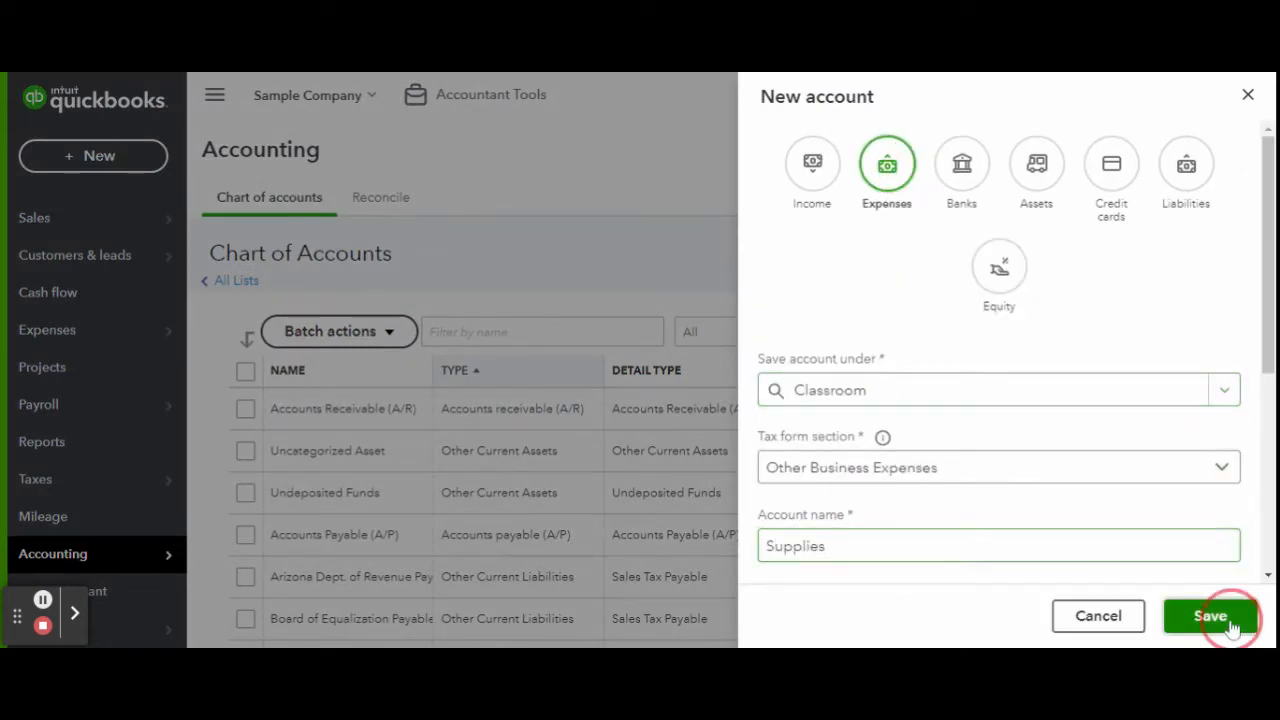
Add a Decor expense sub-account under Classroom.
click(1188, 254)
click(860, 178)
click(889, 385)
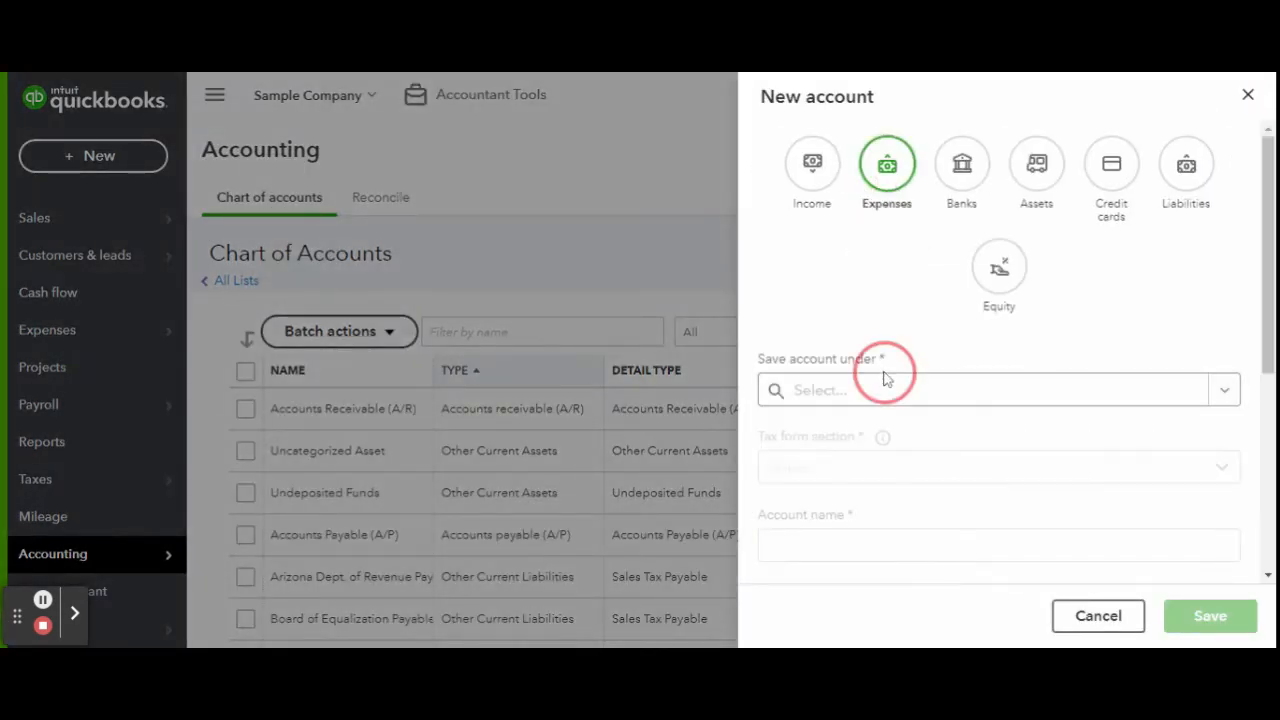
click(893, 534)
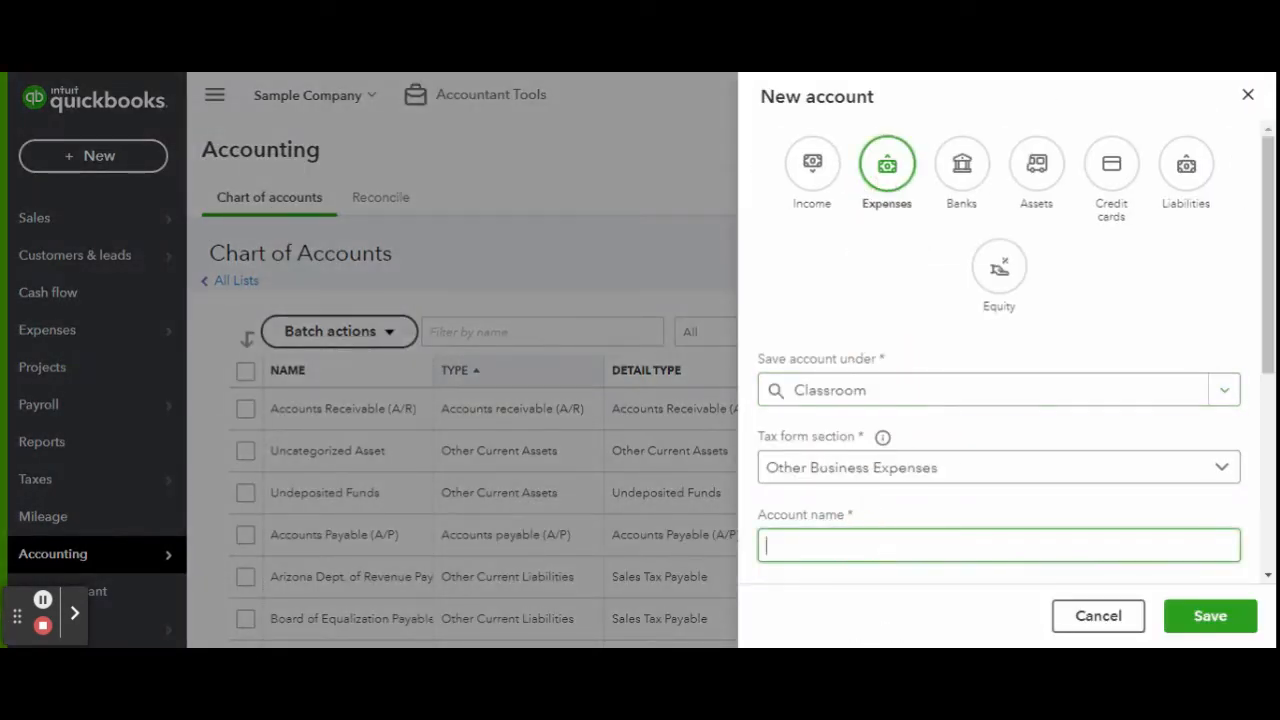
scroll(963, 491, down, 2)
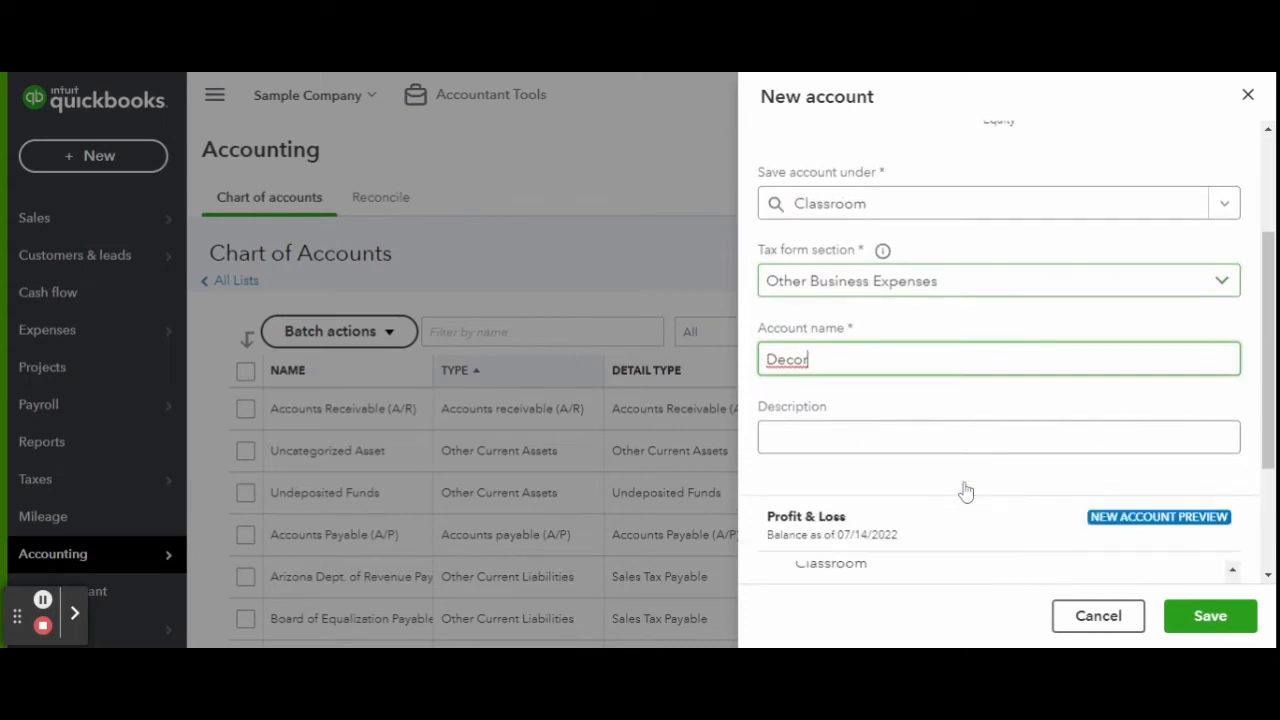
click(1210, 617)
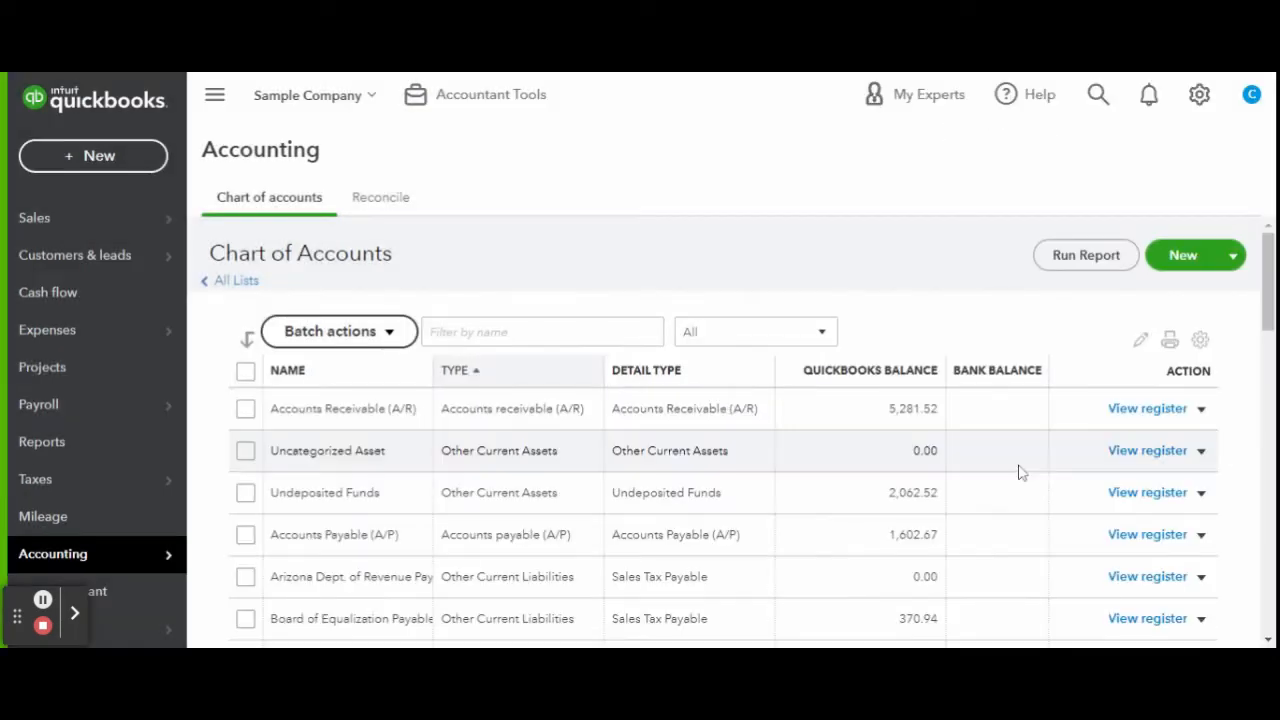
Create an Administration expense account under Expenses, filed as Office/General Administrative Expenses.
click(1190, 258)
click(857, 165)
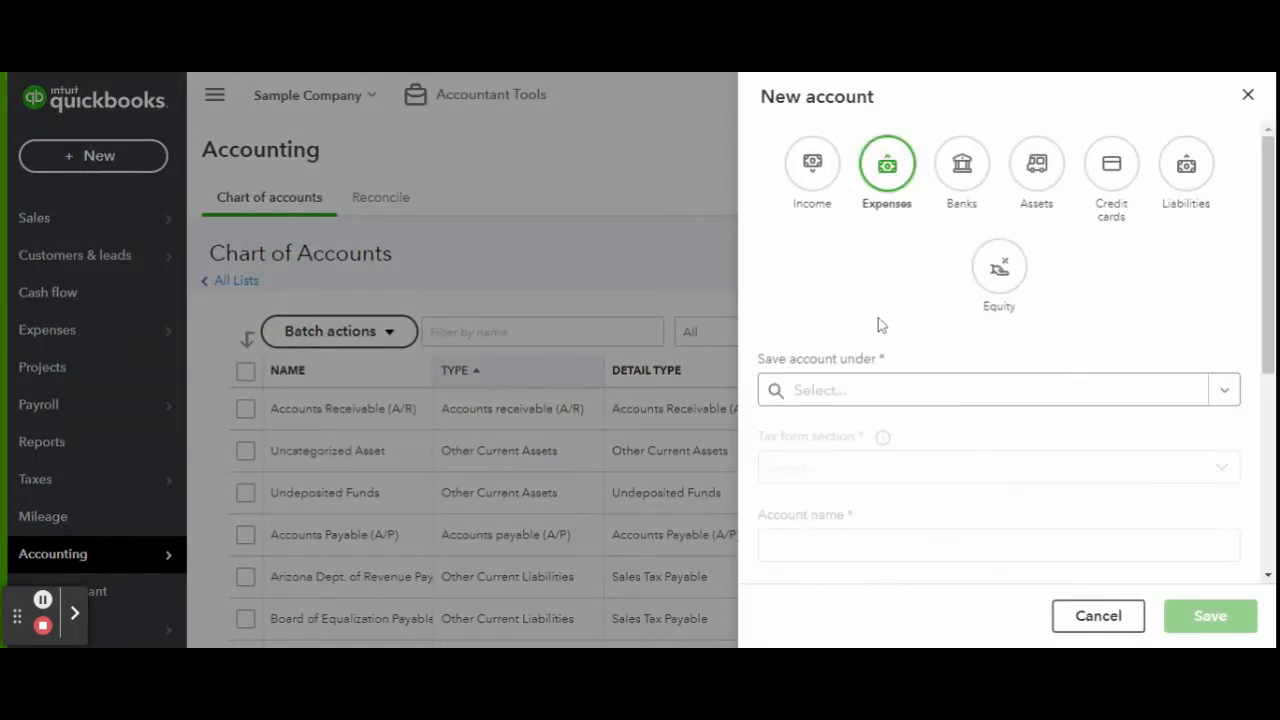
click(889, 390)
click(889, 403)
click(881, 374)
scroll(881, 378, down, 2)
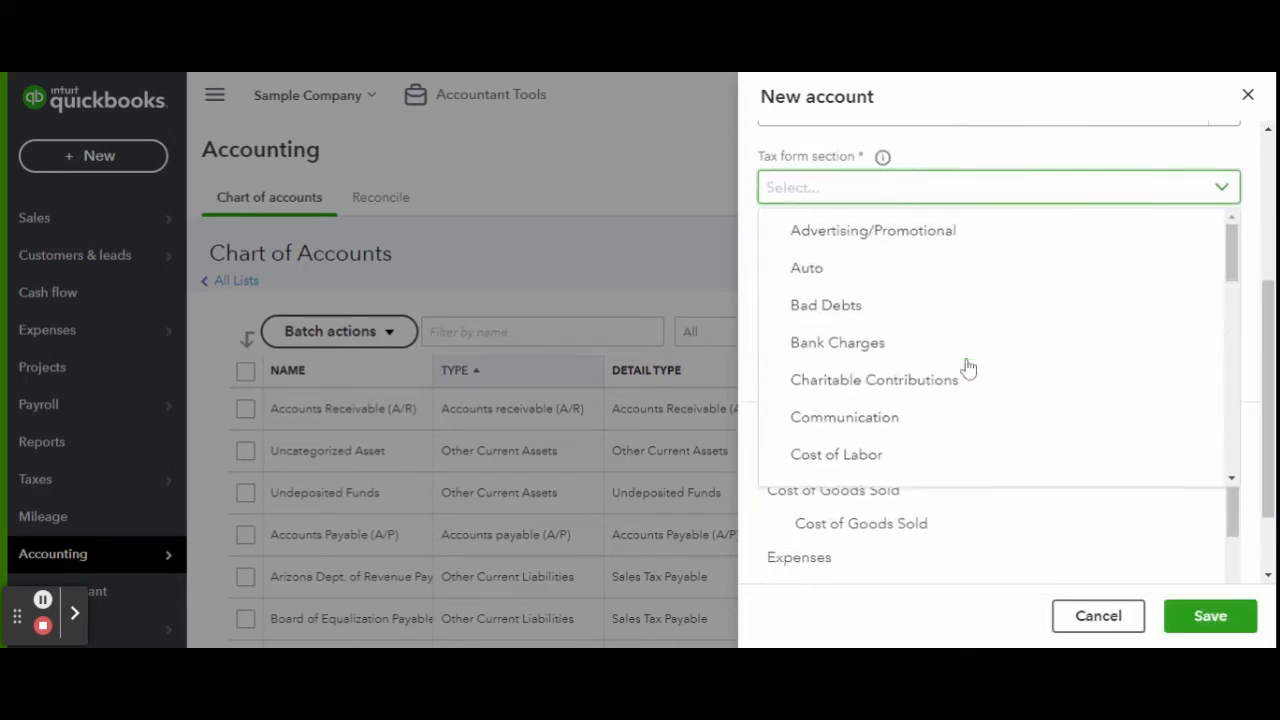
scroll(957, 343, down, 6)
click(958, 327)
click(958, 265)
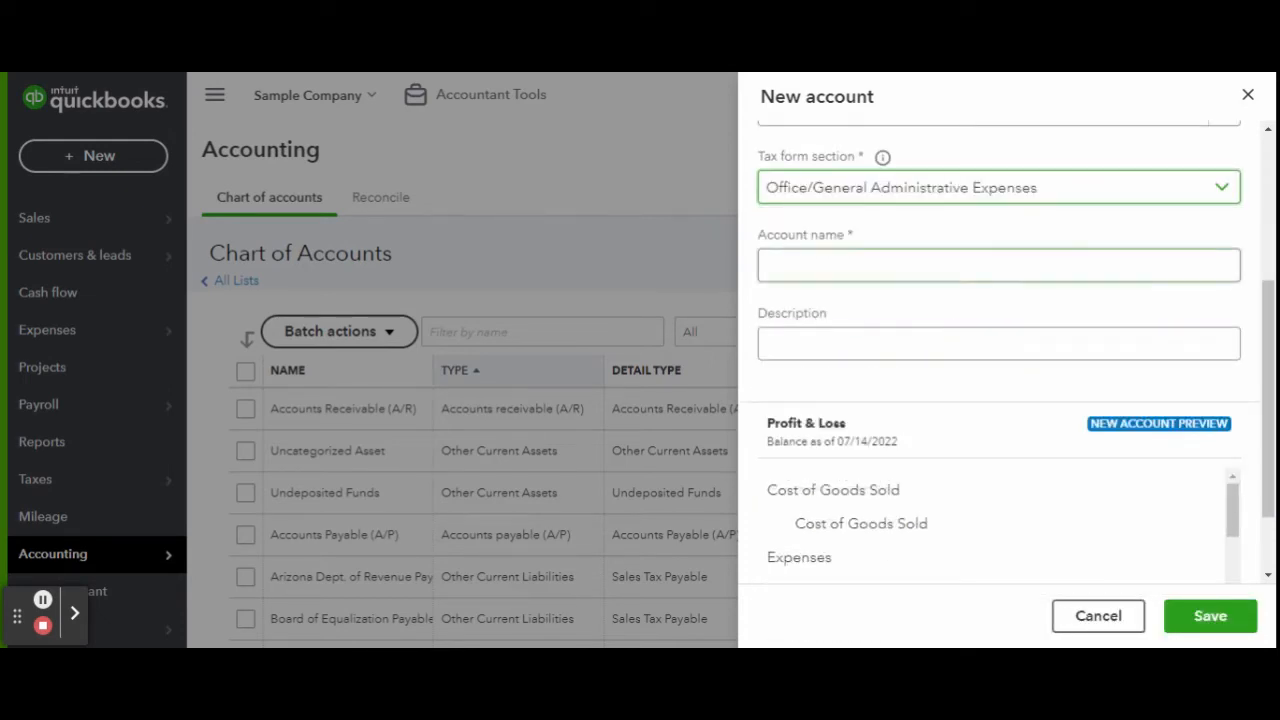
text(Administration)
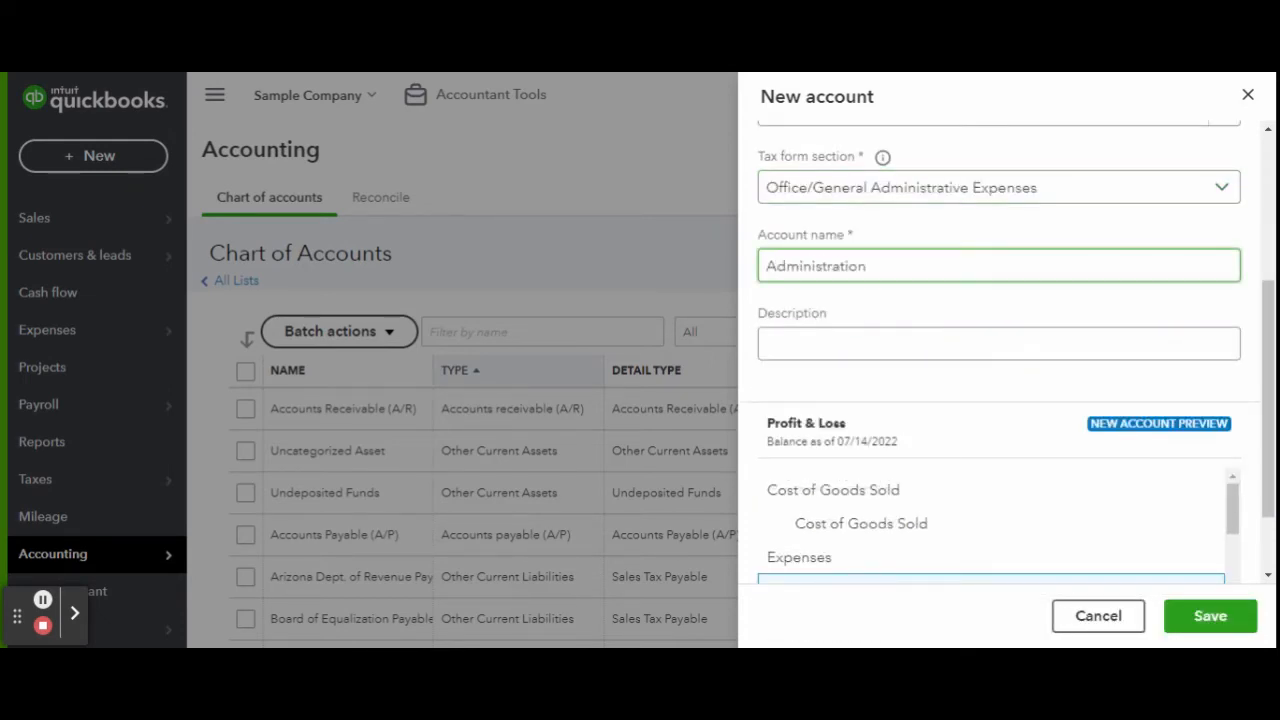
key(Tab)
click(1210, 616)
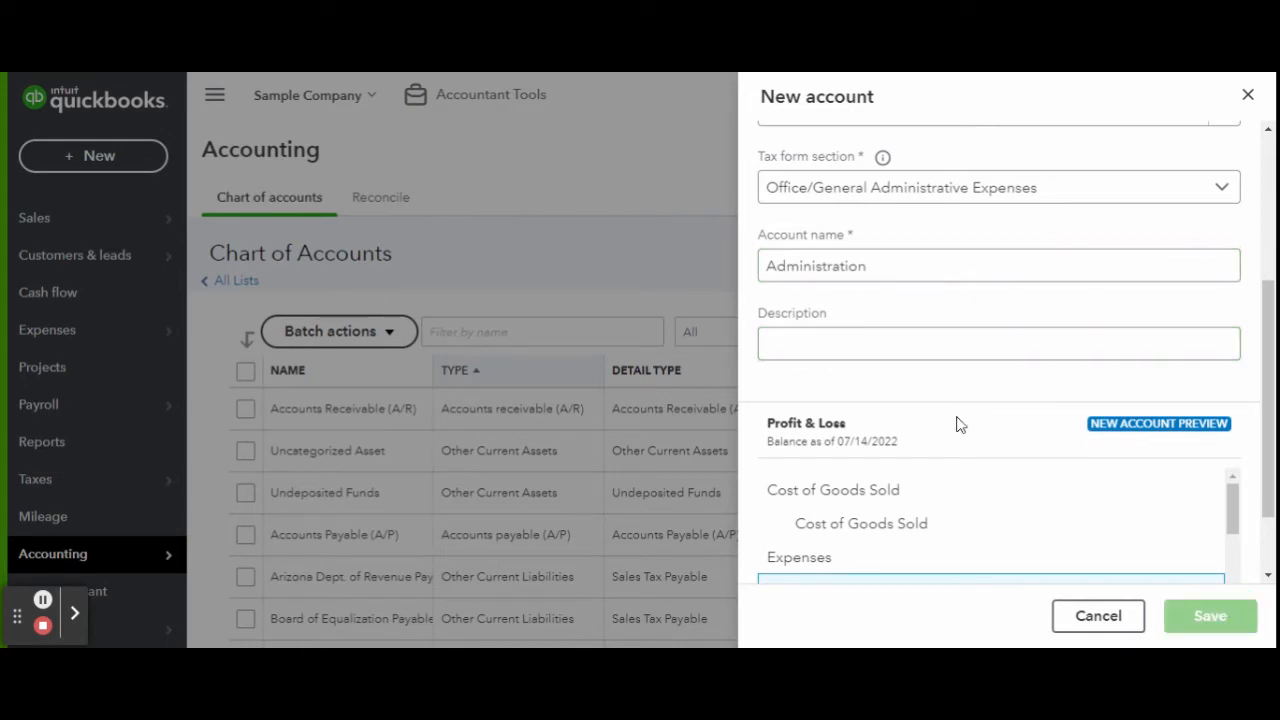
Add an Office Supplies sub-account under Administration.
click(1183, 256)
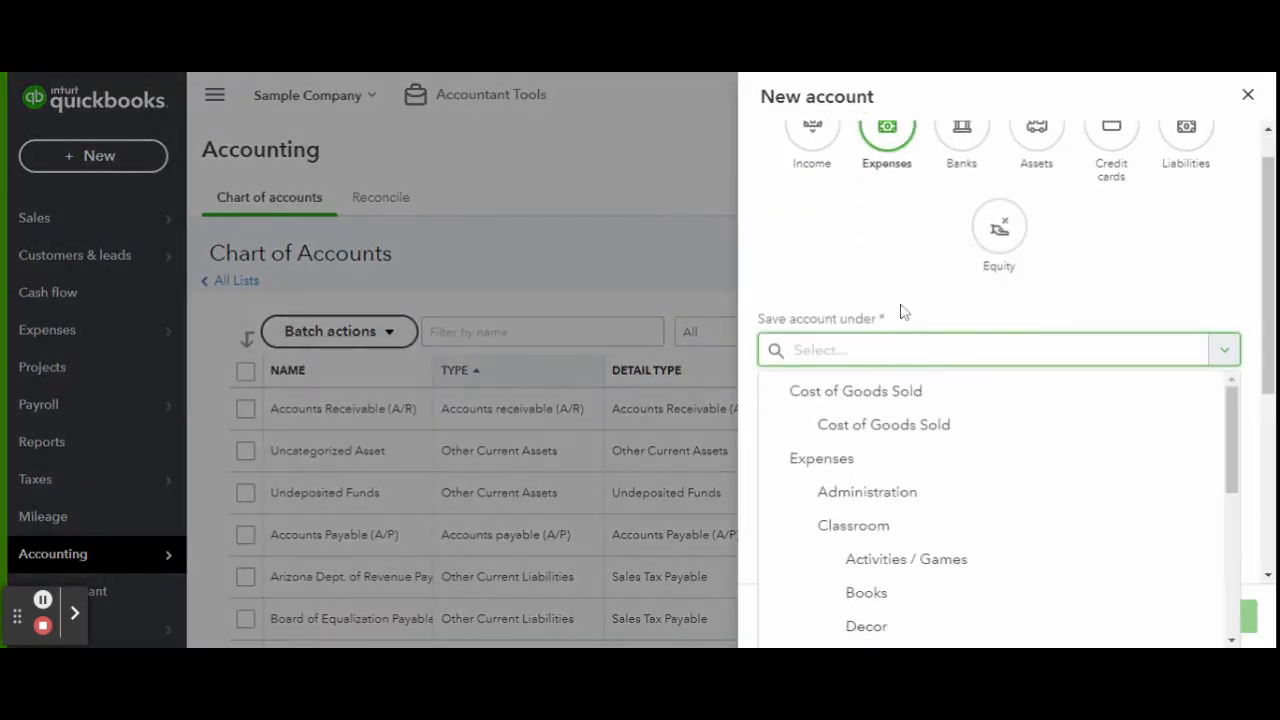
click(869, 491)
text(Office Supplies)
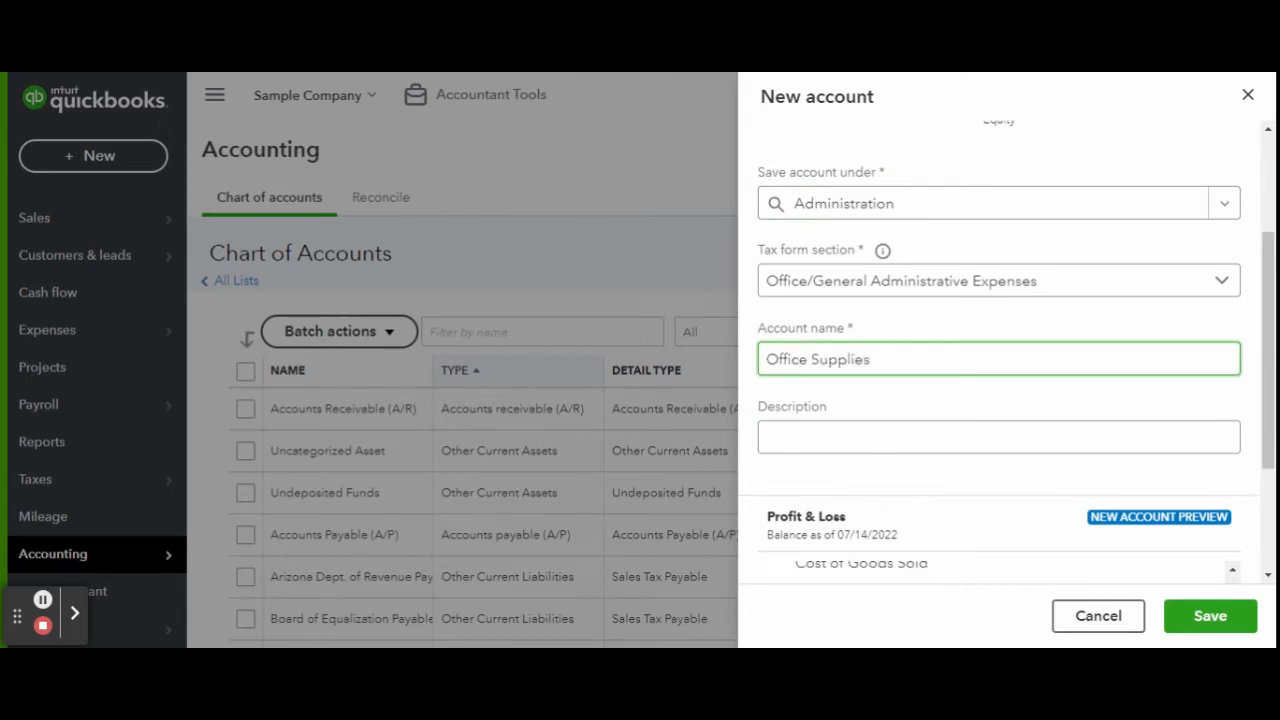
click(1208, 614)
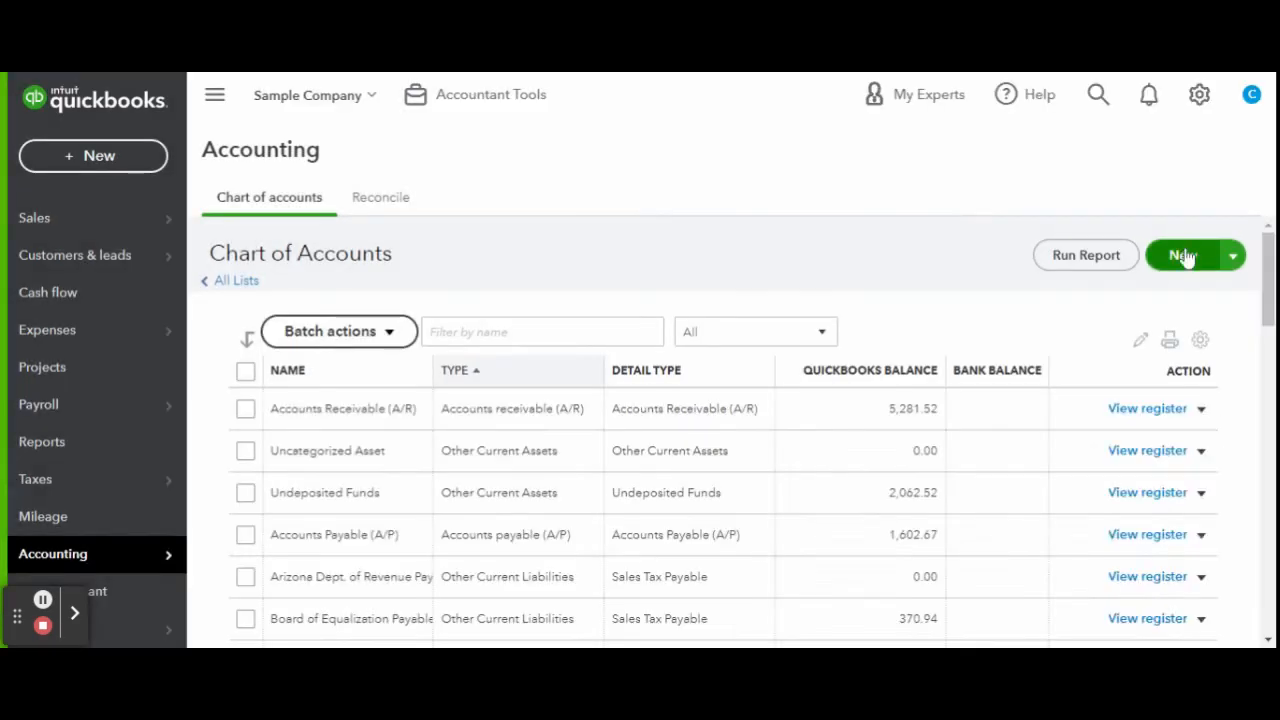
Add a Food & Beverage expense sub-account under Administration.
click(1177, 254)
click(855, 185)
click(866, 531)
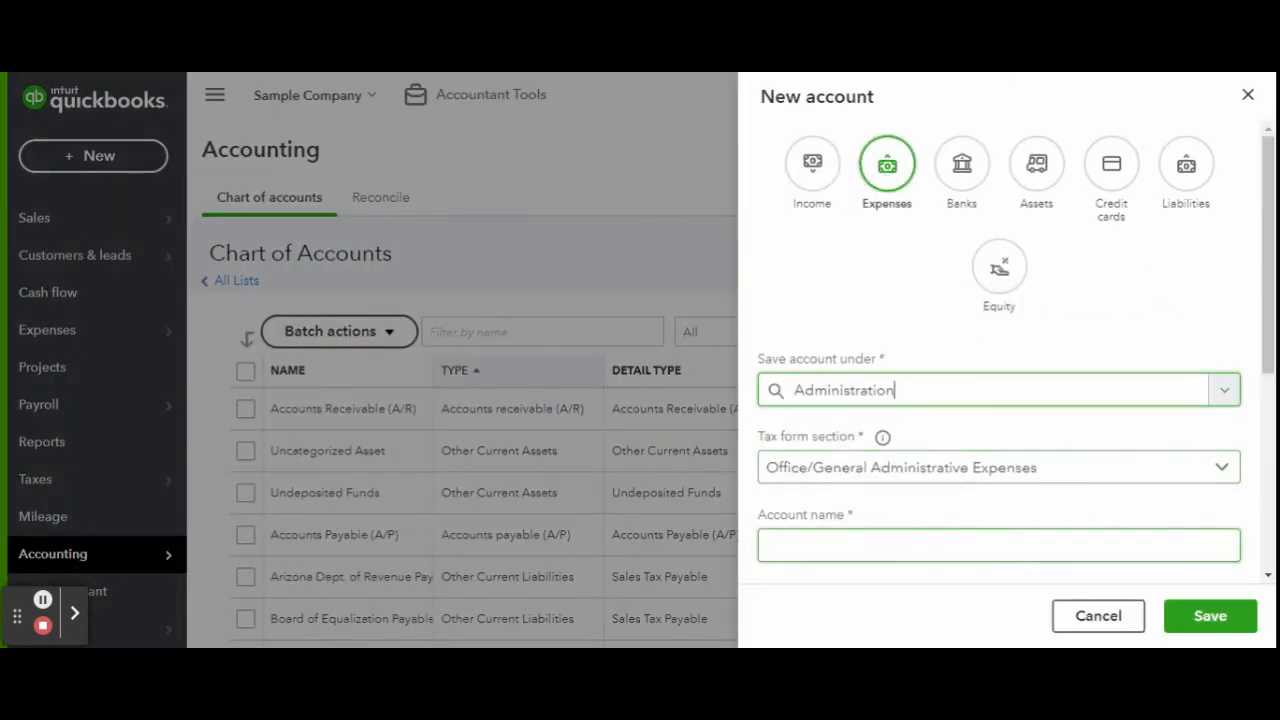
text(Food & beverage)
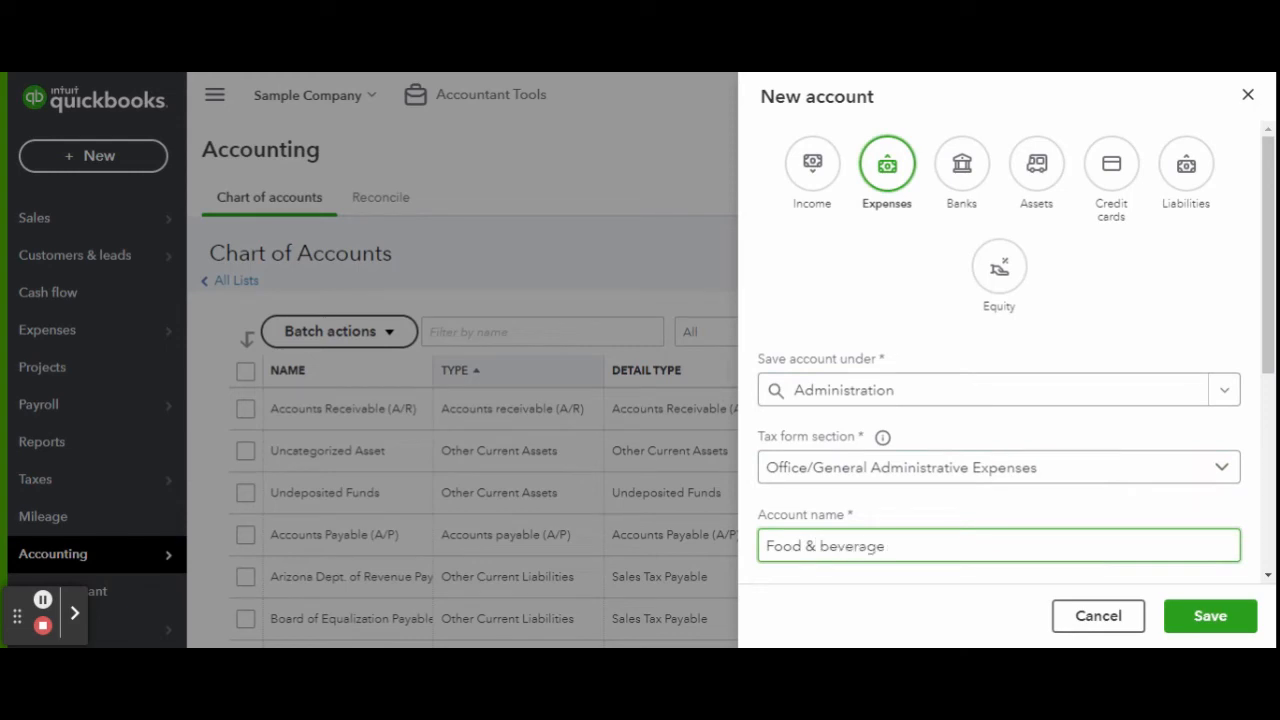
double_click(852, 546)
text(Beverage)
click(1210, 616)
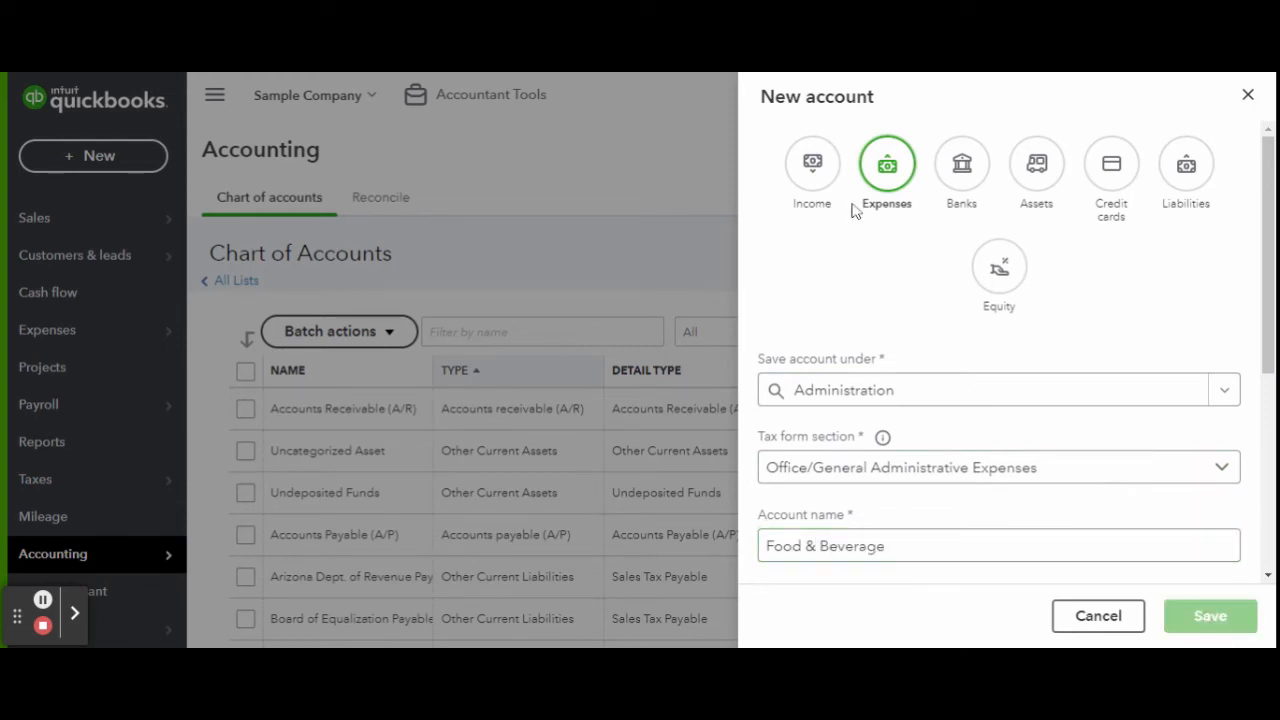
Add a Software & Subscriptions sub-account under Administration, filed as Dues & subscriptions.
click(1180, 255)
click(855, 163)
click(890, 385)
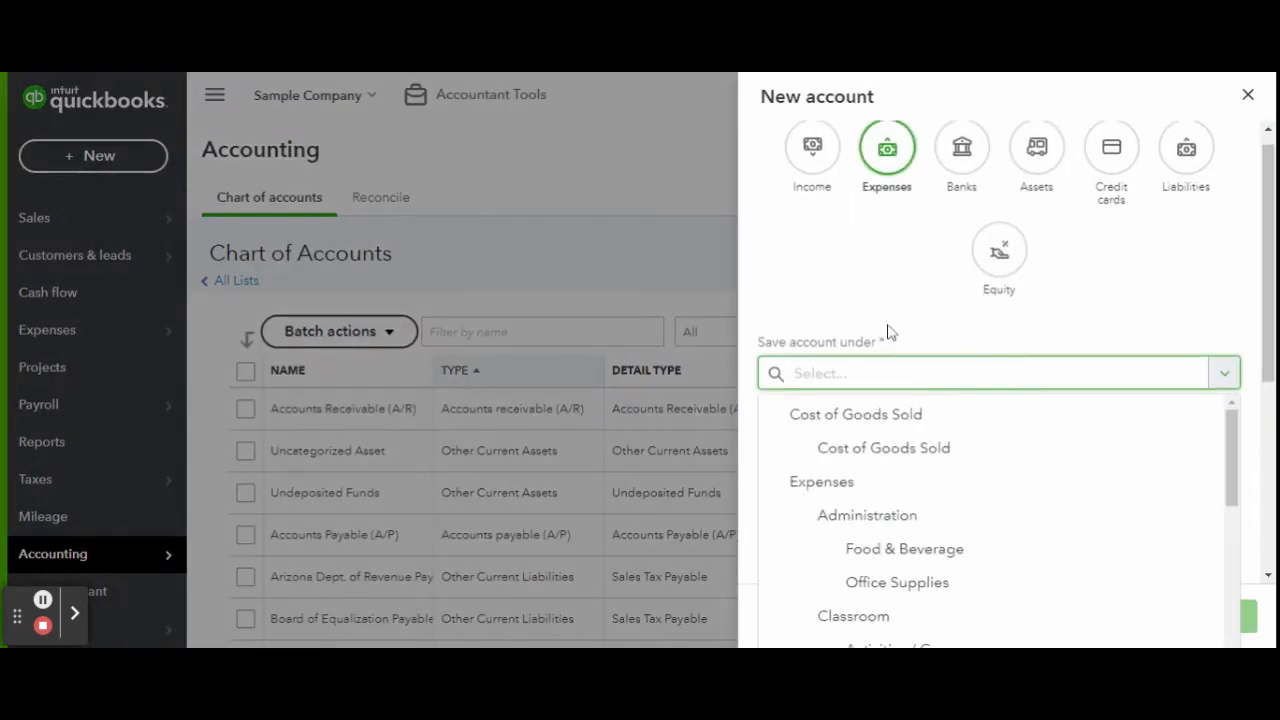
click(866, 514)
click(898, 452)
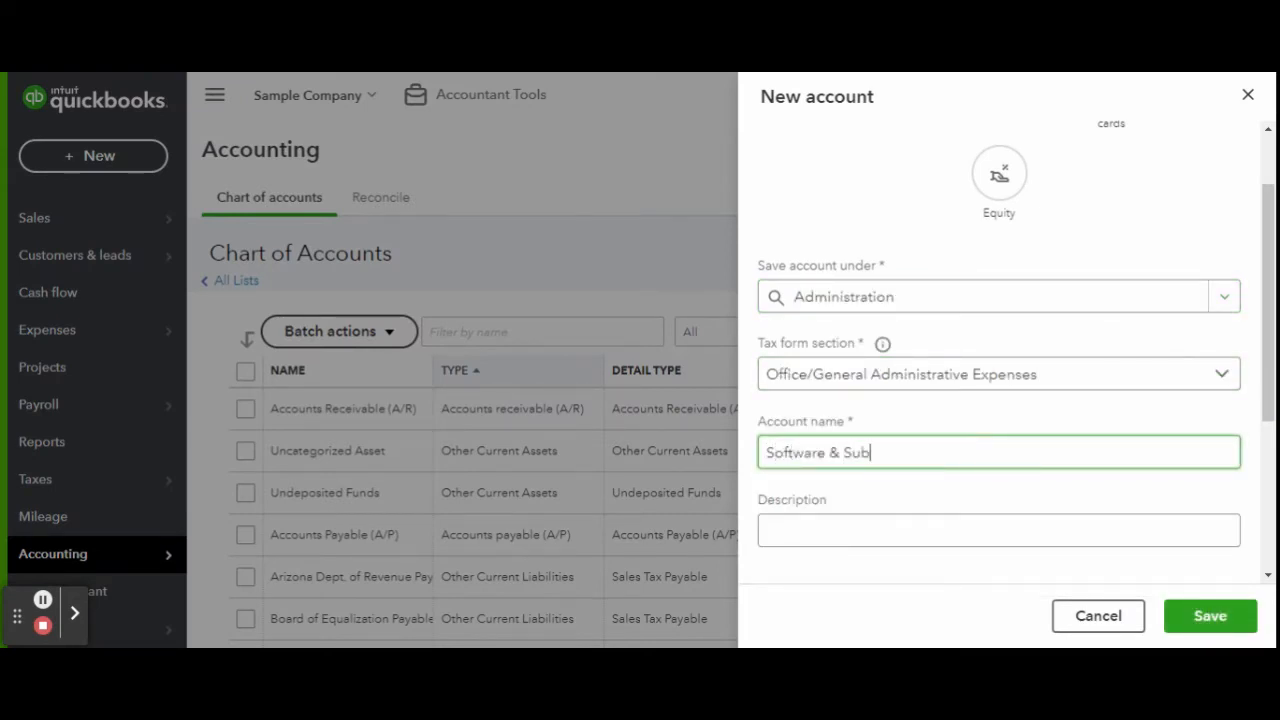
click(990, 376)
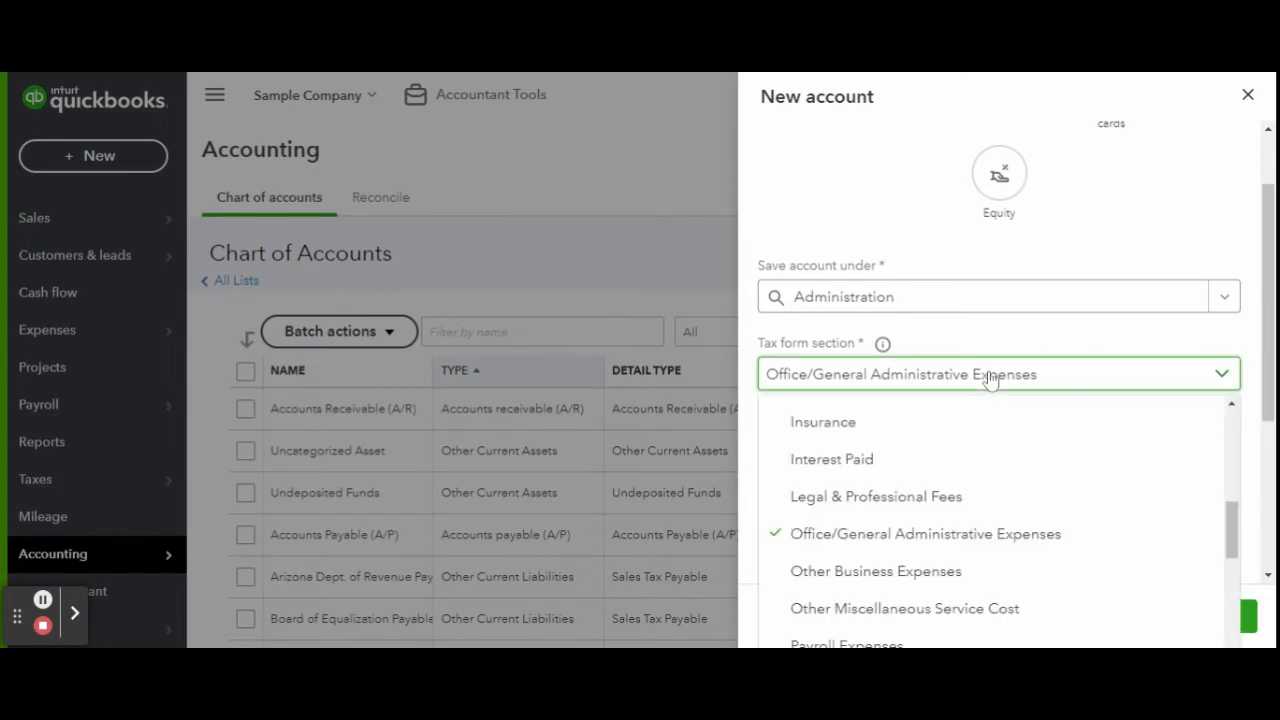
scroll(1001, 520, down, 2)
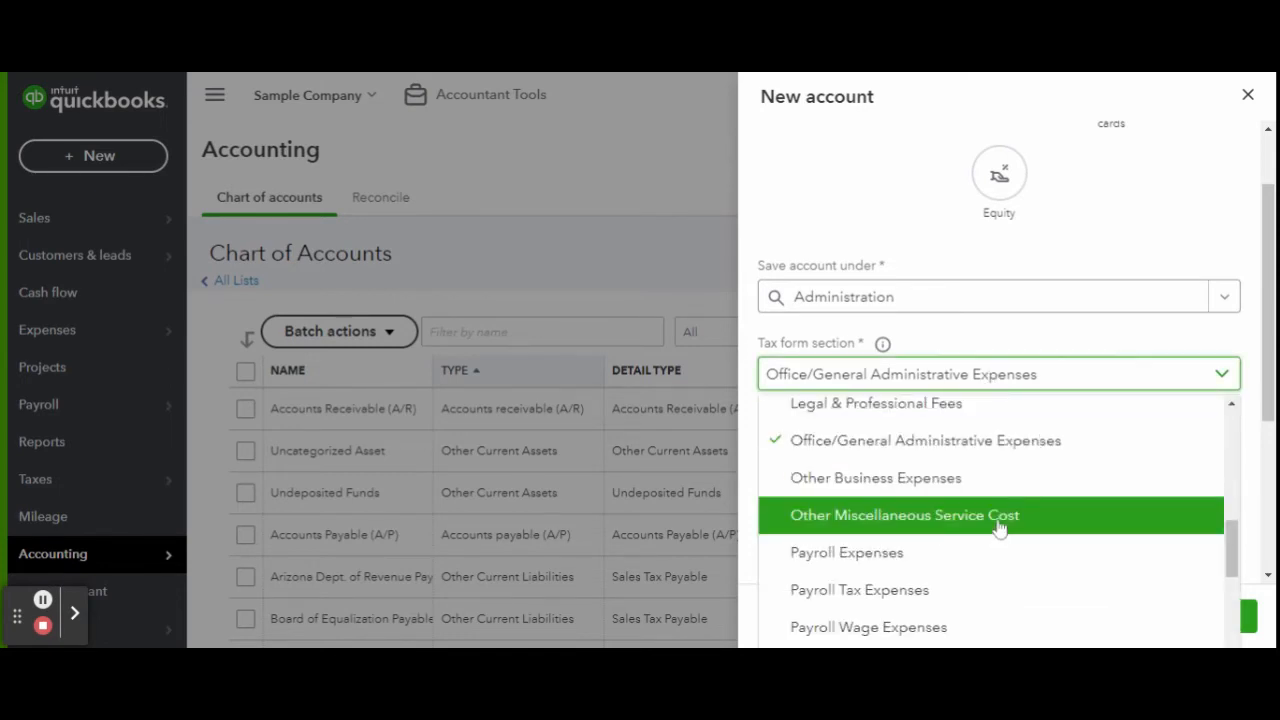
scroll(997, 528, up, 5)
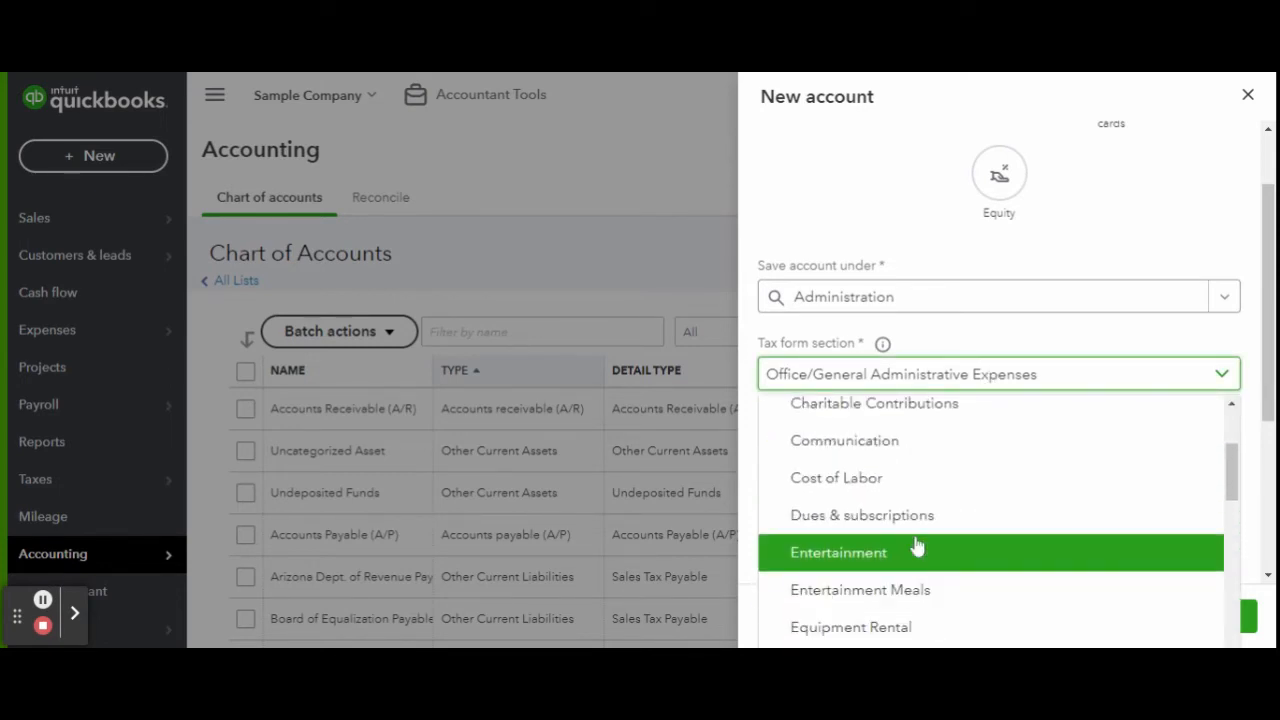
click(920, 518)
click(1212, 615)
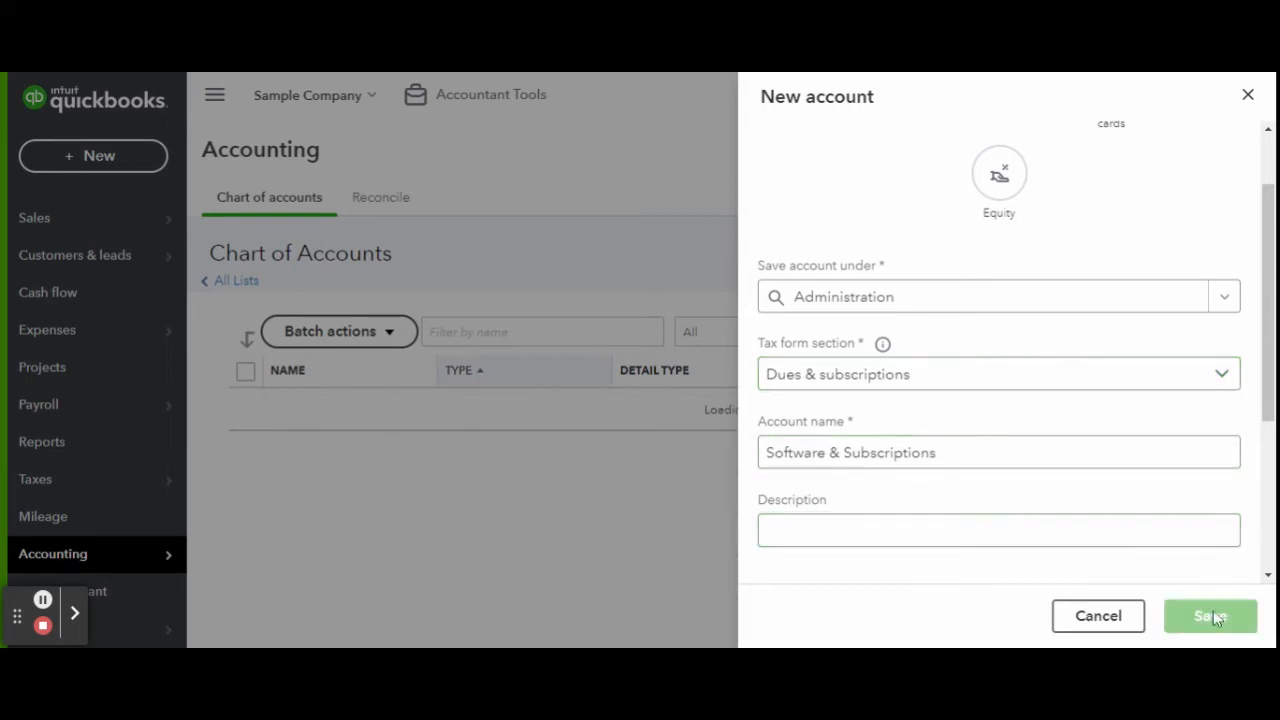
Begin another Administration sub-account, try a few names, then discard the unfinished form.
click(1183, 254)
click(887, 165)
click(865, 389)
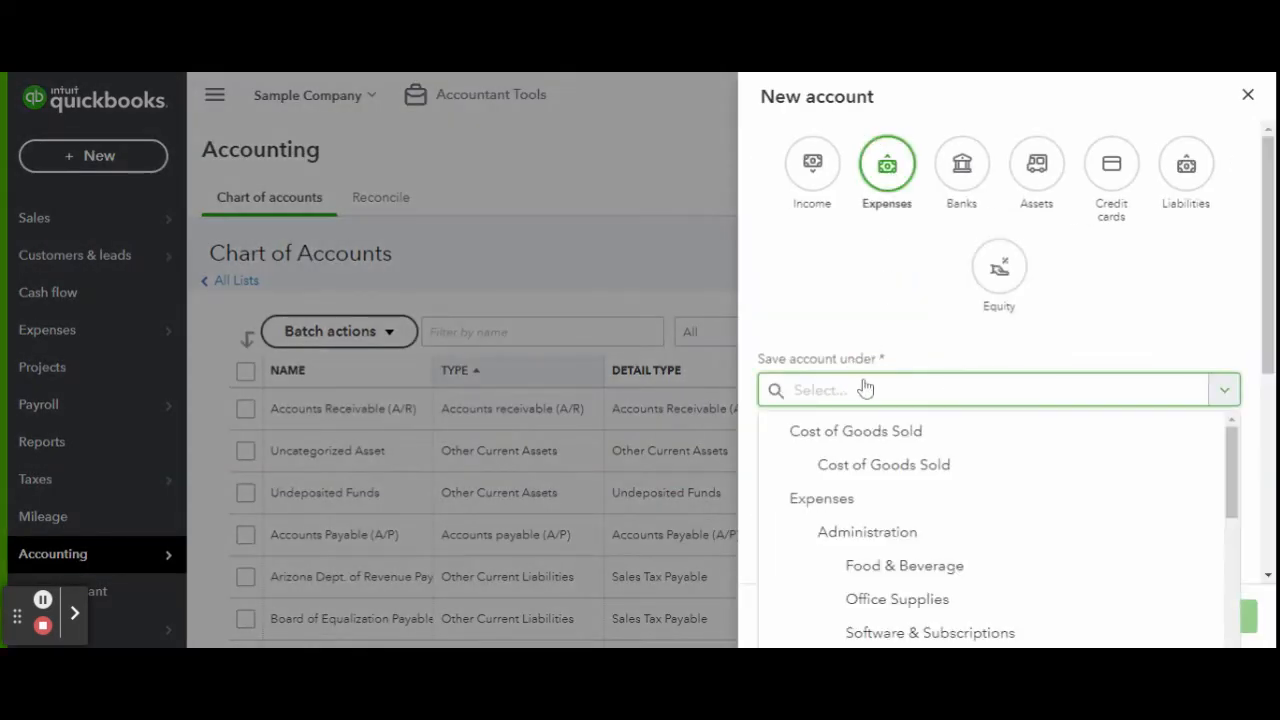
click(931, 441)
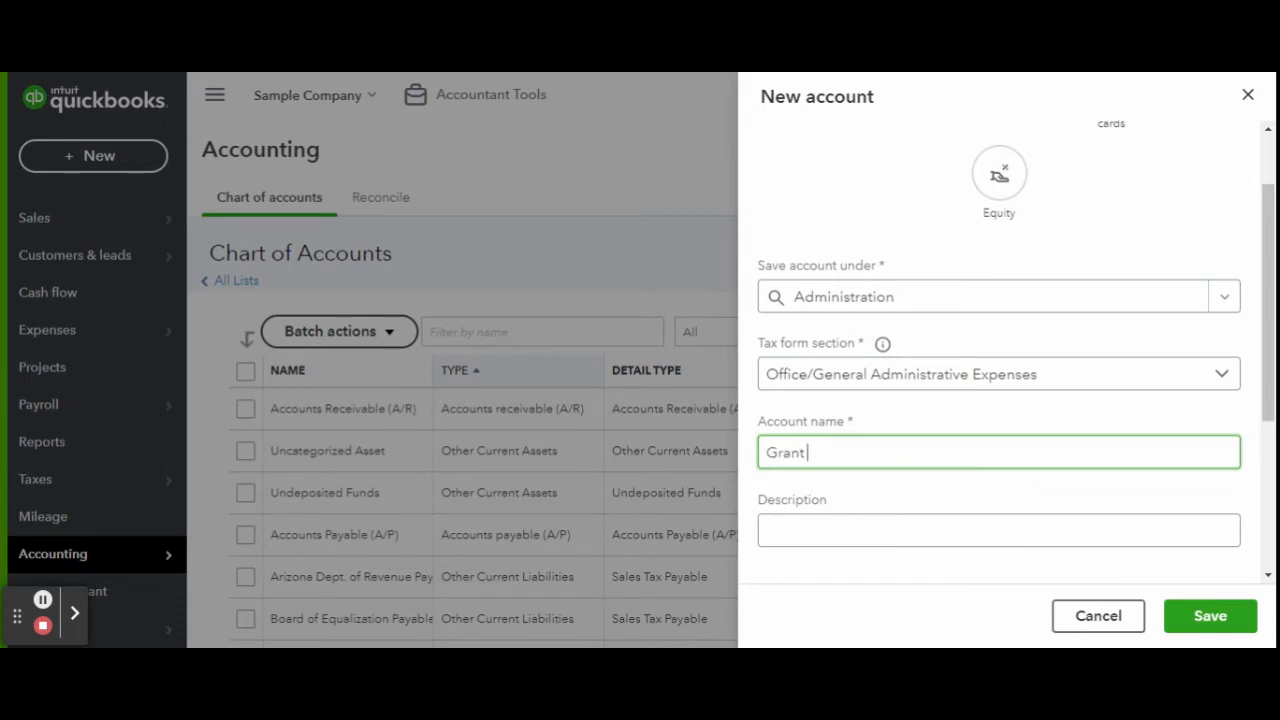
key(BackSpace)
key(BackSpace)
key(BackSpace)
key(BackSpace)
key(BackSpace)
key(BackSpace)
key(BackSpace)
key(BackSpace)
key(BackSpace)
key(BackSpace)
key(BackSpace)
key(BackSpace)
key(BackSpace)
text(Accounting)
key(BackSpace)
key(BackSpace)
key(BackSpace)
key(BackSpace)
key(BackSpace)
key(BackSpace)
key(BackSpace)
key(BackSpace)
key(BackSpace)
key(BackSpace)
text(Le)
click(1248, 94)
Start a new expense account with Advertising/Promotional as its tax form section.
click(1186, 256)
click(884, 165)
click(883, 390)
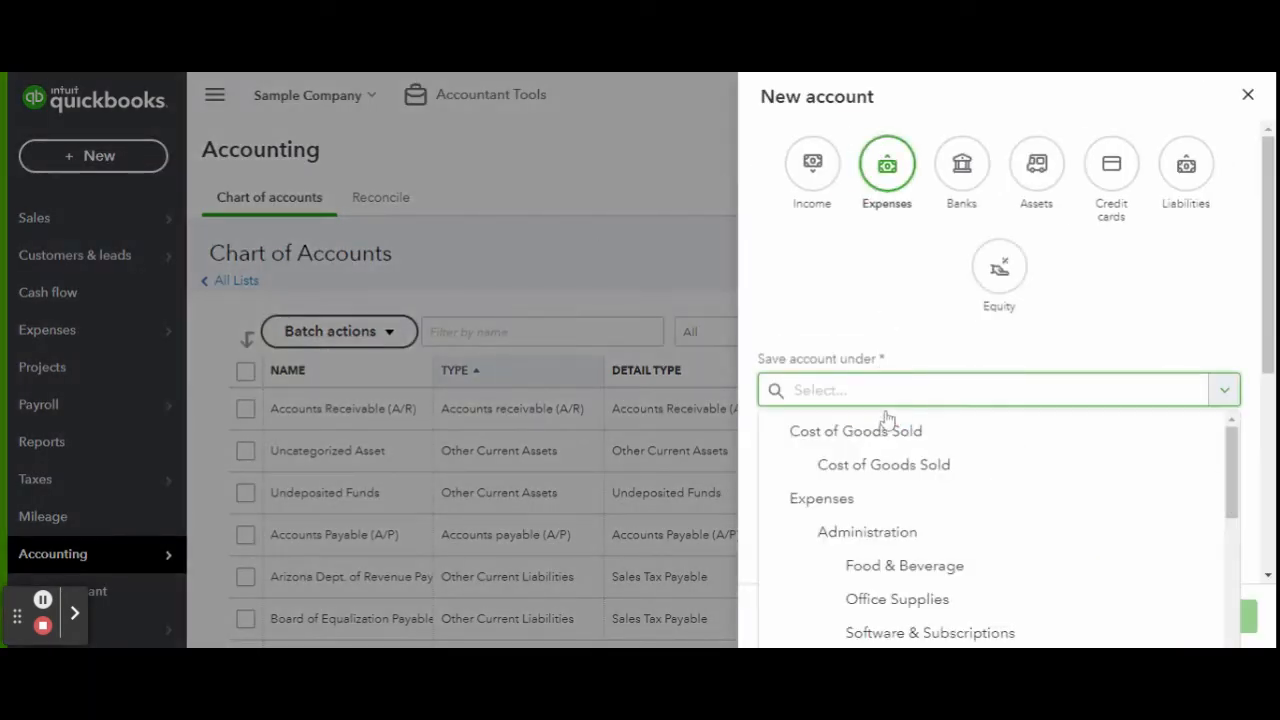
click(850, 497)
click(870, 466)
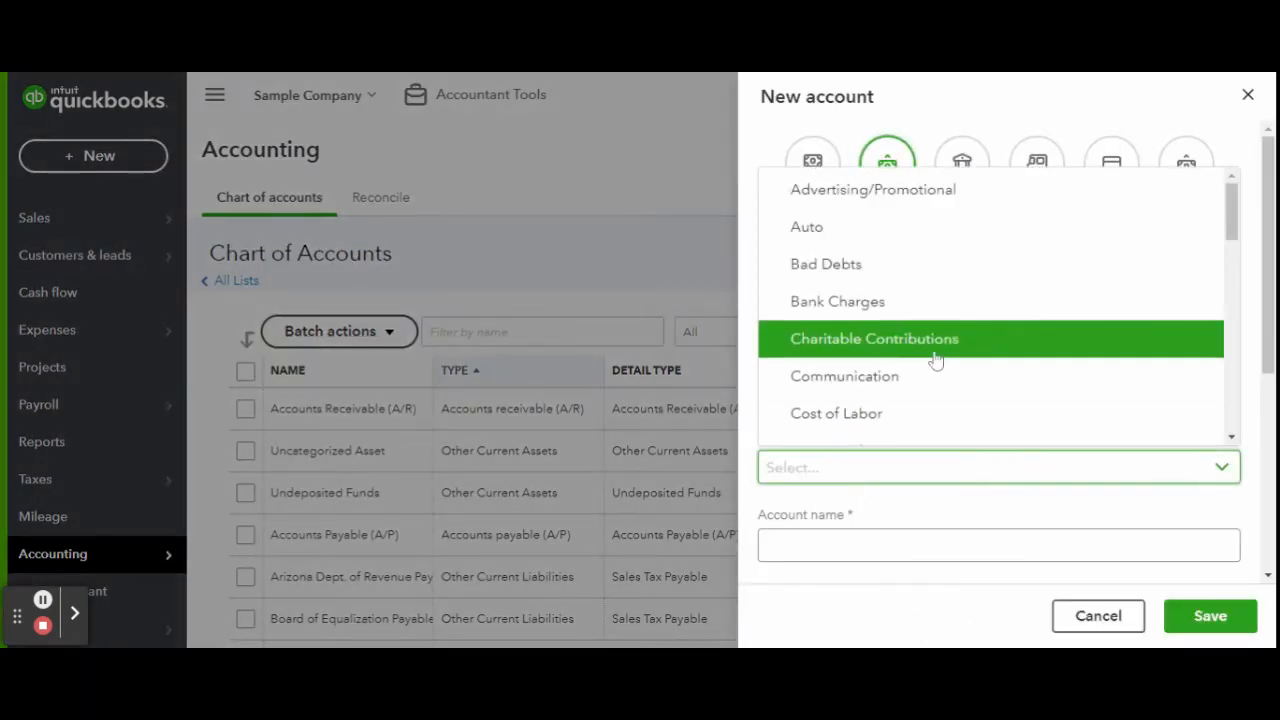
scroll(925, 310, down, 2)
scroll(935, 290, down, 1)
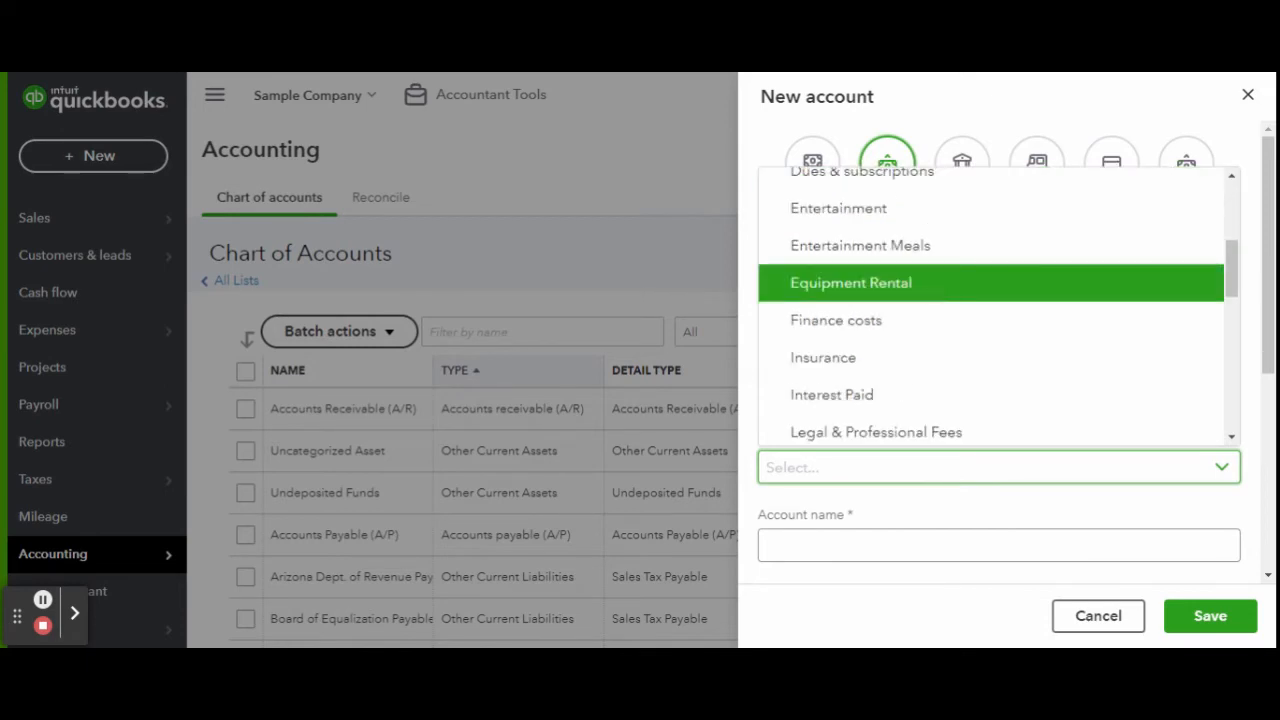
scroll(936, 262, up, 3)
click(934, 195)
Nest it under Administration, keep Advertising/Promotional, and save the Promotion sub-account.
scroll(880, 460, down, 1)
click(902, 383)
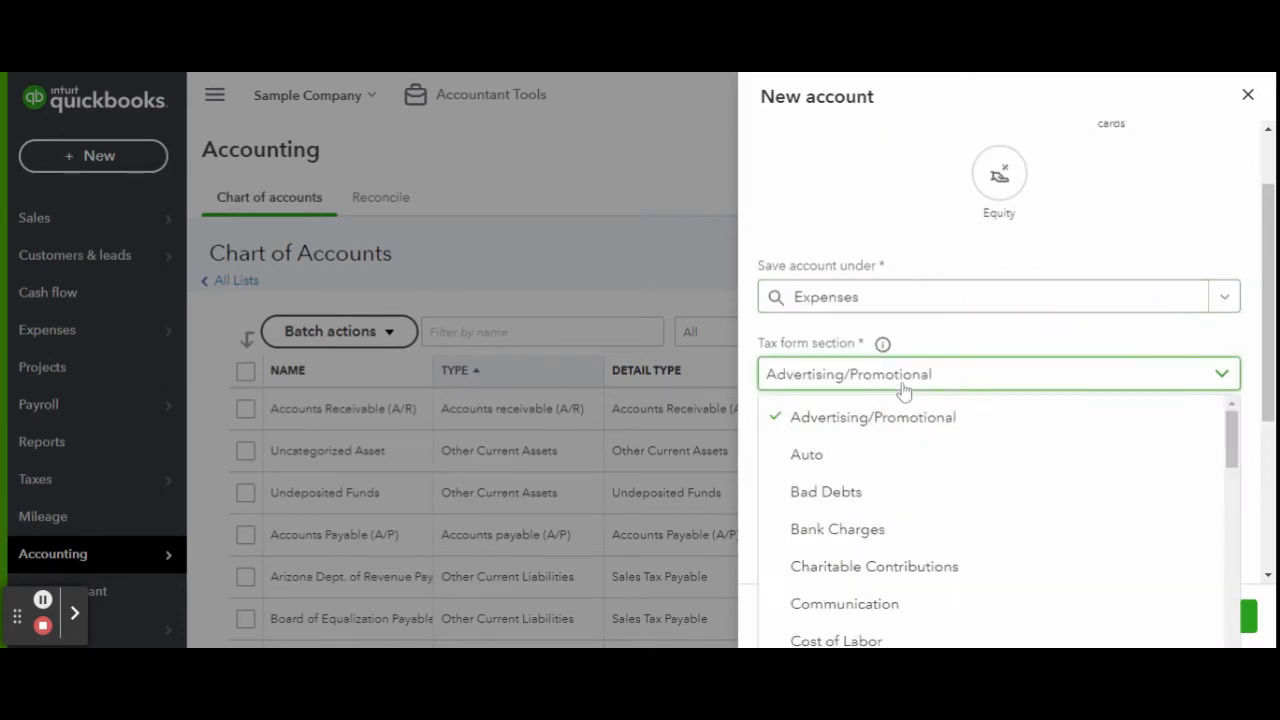
scroll(896, 444, down, 2)
click(914, 300)
click(905, 437)
click(909, 373)
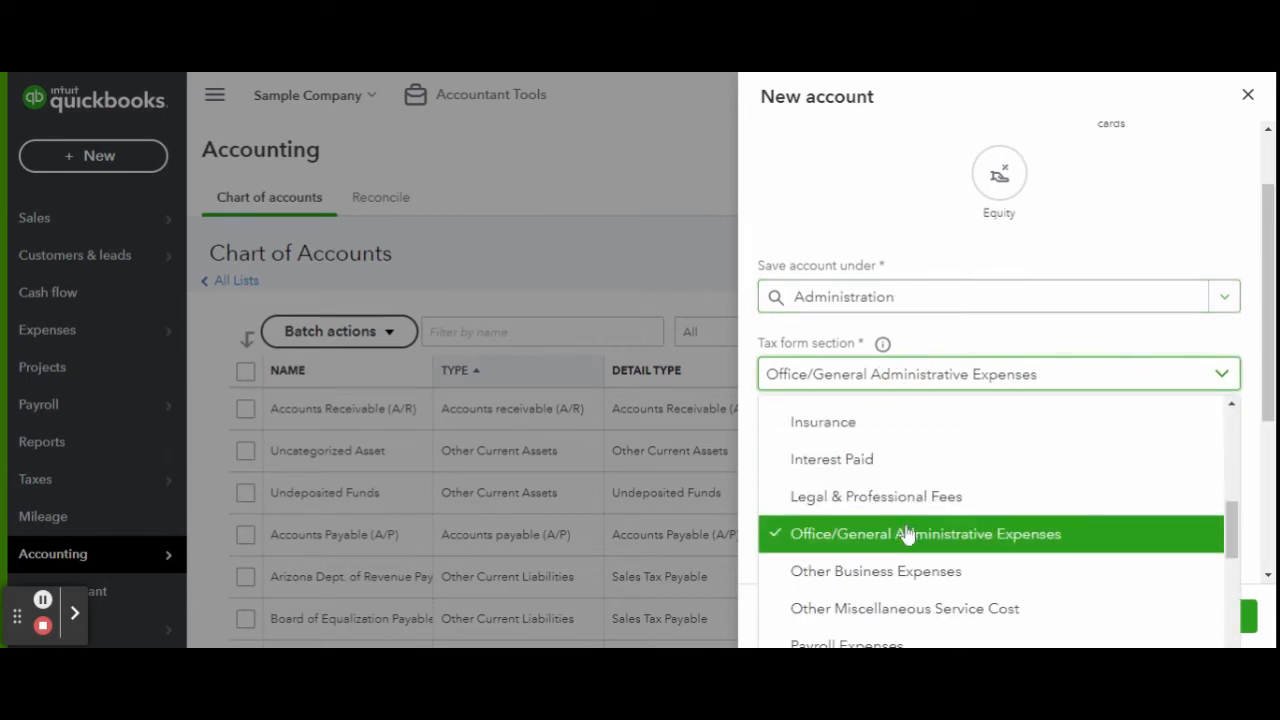
scroll(920, 470, up, 5)
click(925, 420)
text(Marketing)
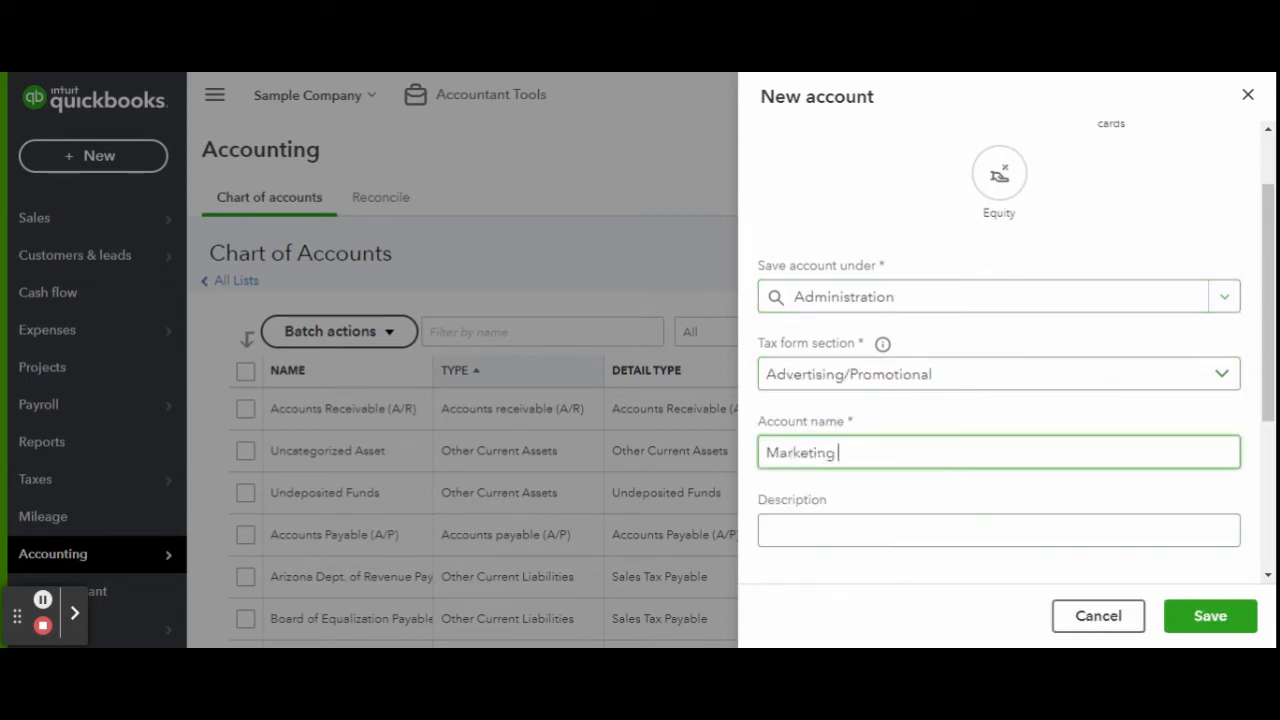
key(ctrl+a)
key(BackSpace)
click(1237, 614)
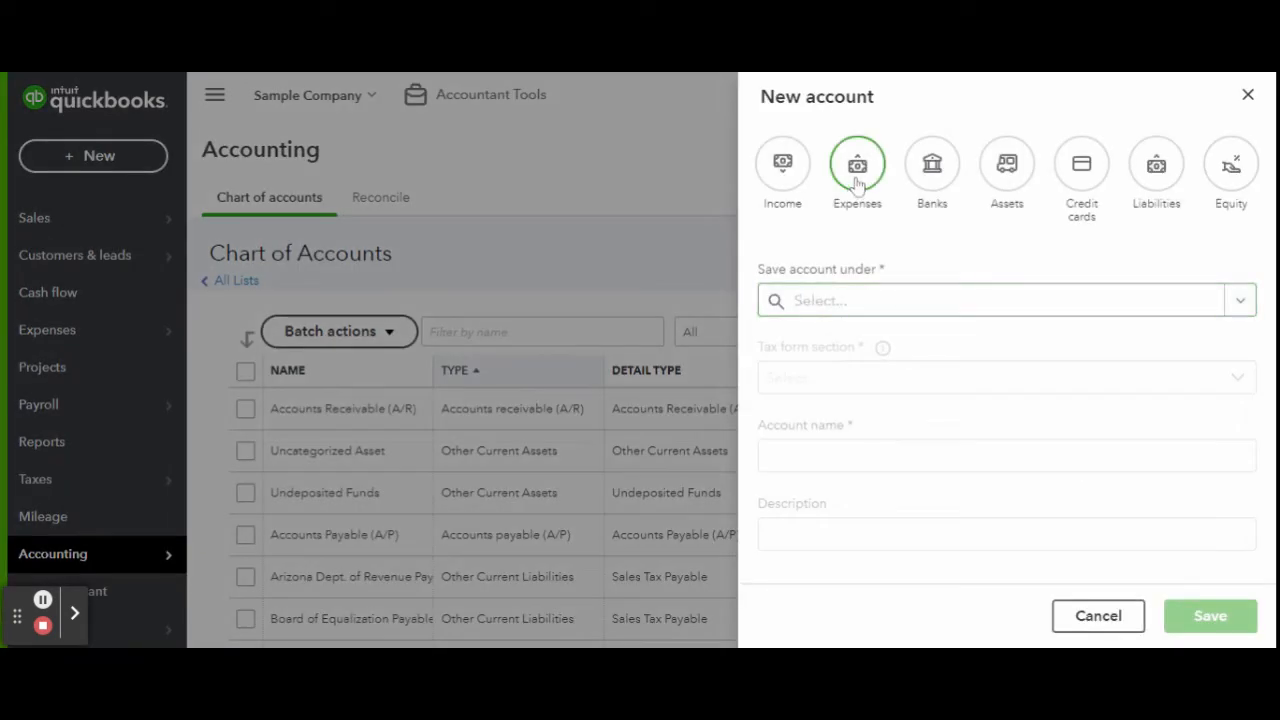
click(857, 178)
Set the new expense account's parent to Expenses.
click(836, 390)
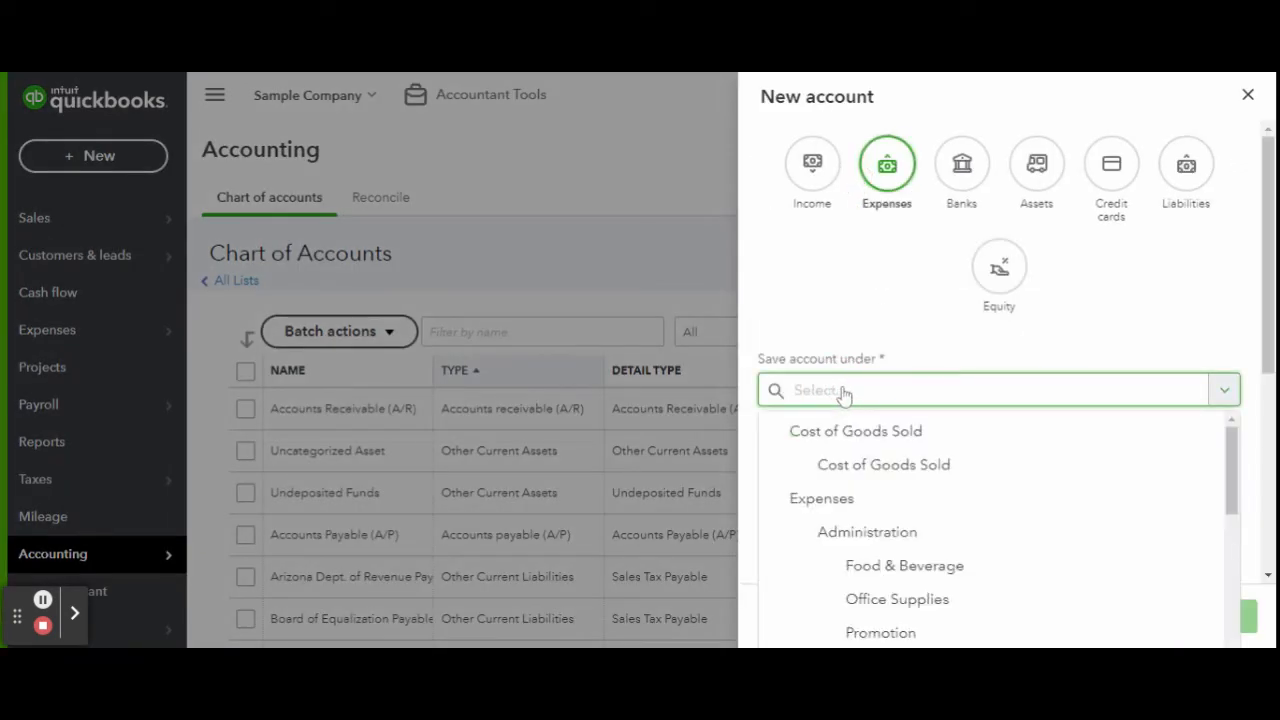
scroll(1080, 468, down, 4)
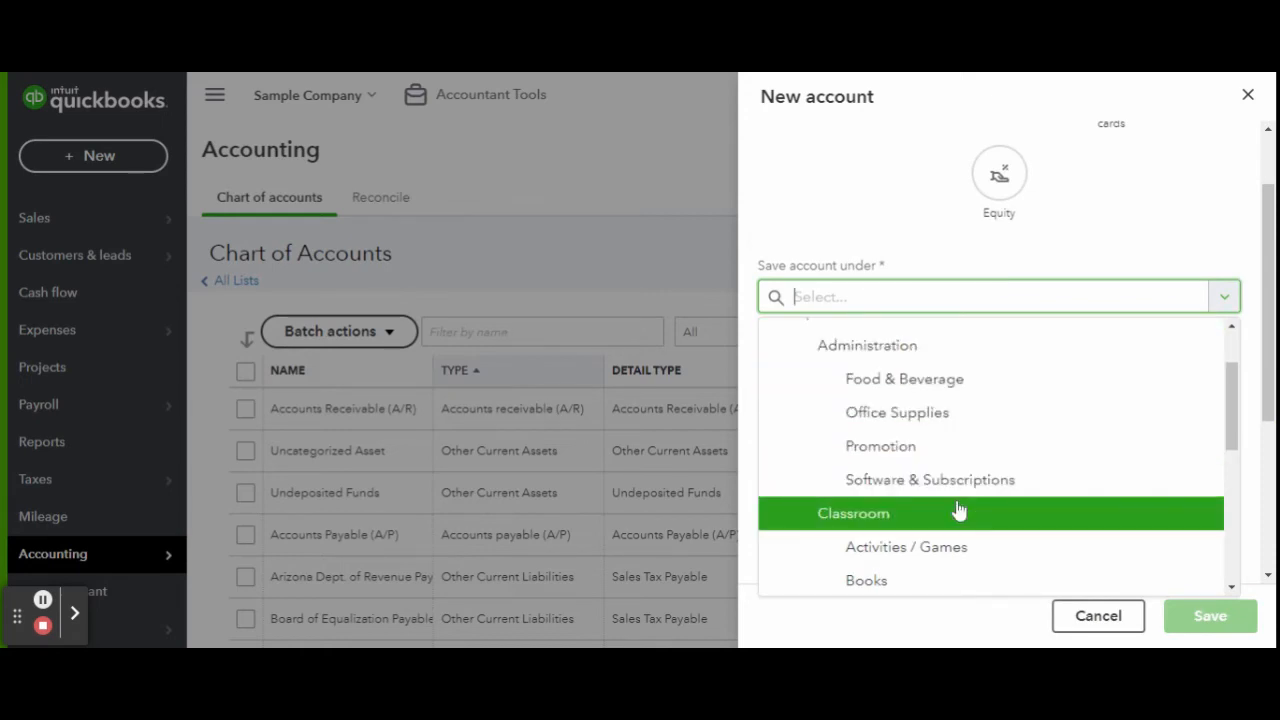
scroll(1032, 426, down, 1)
scroll(1000, 400, down, 3)
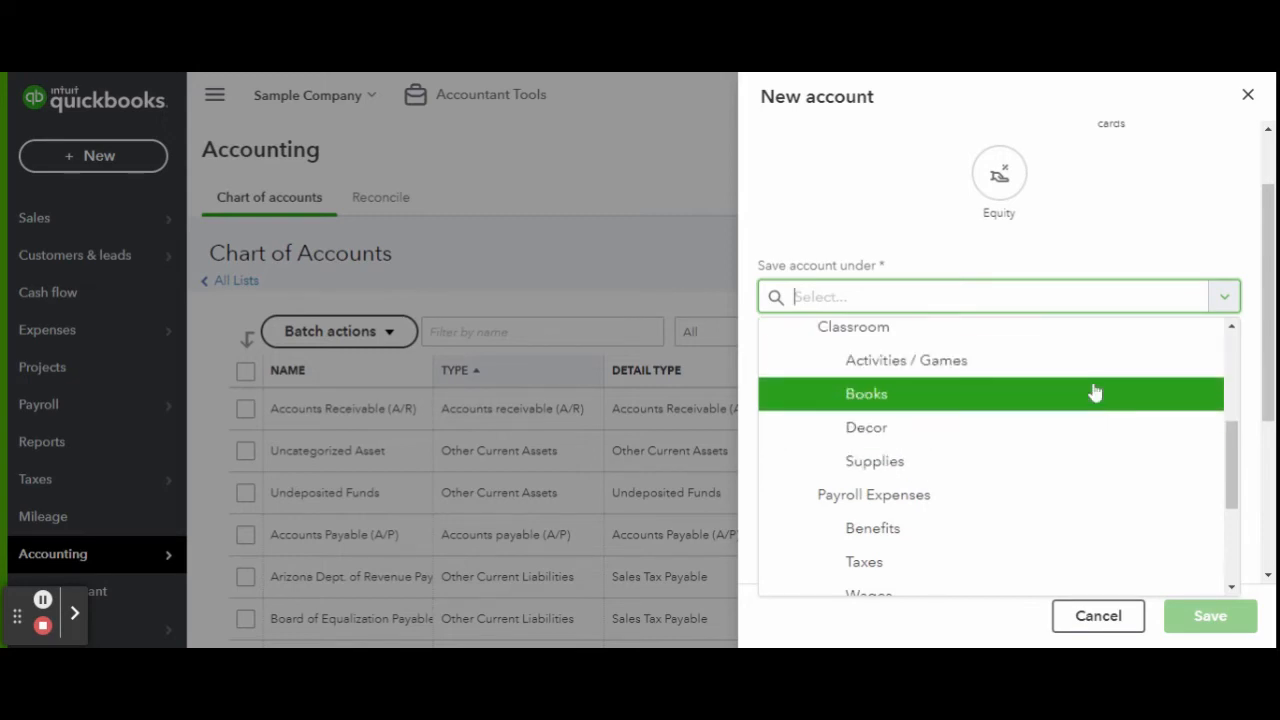
scroll(1090, 395, down, 2)
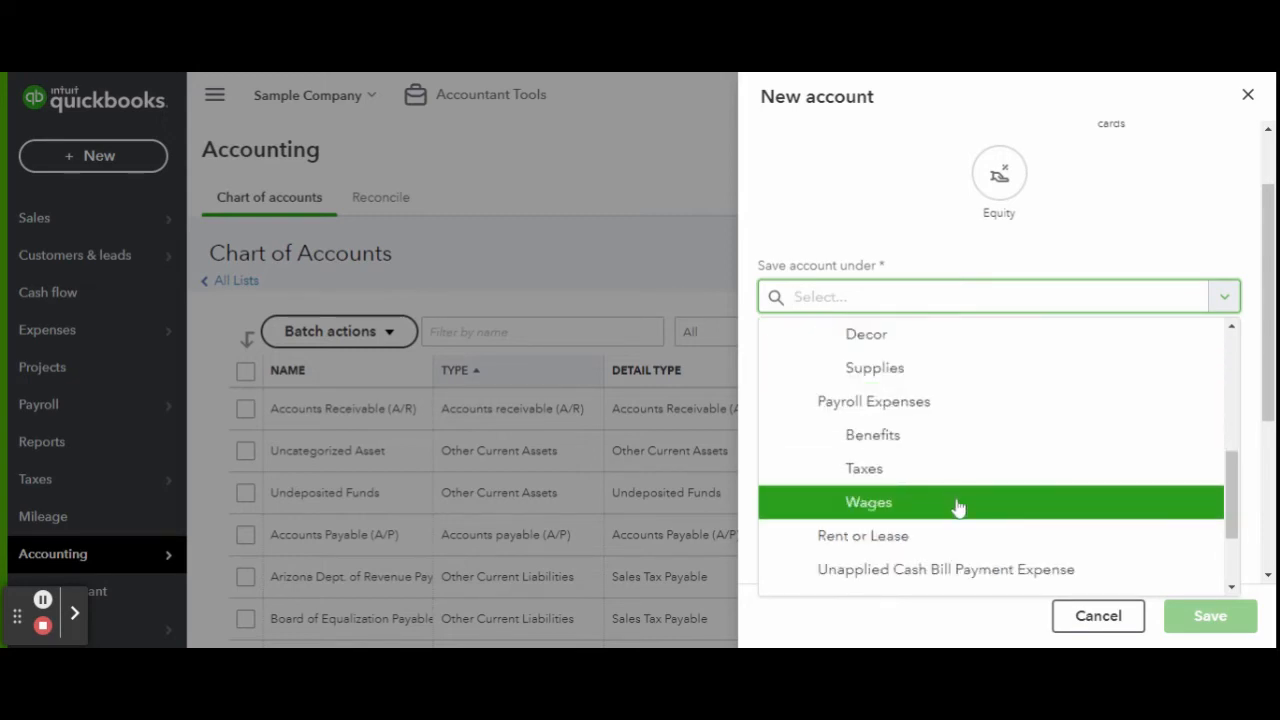
scroll(1088, 423, down, 1)
scroll(1088, 423, down, 2)
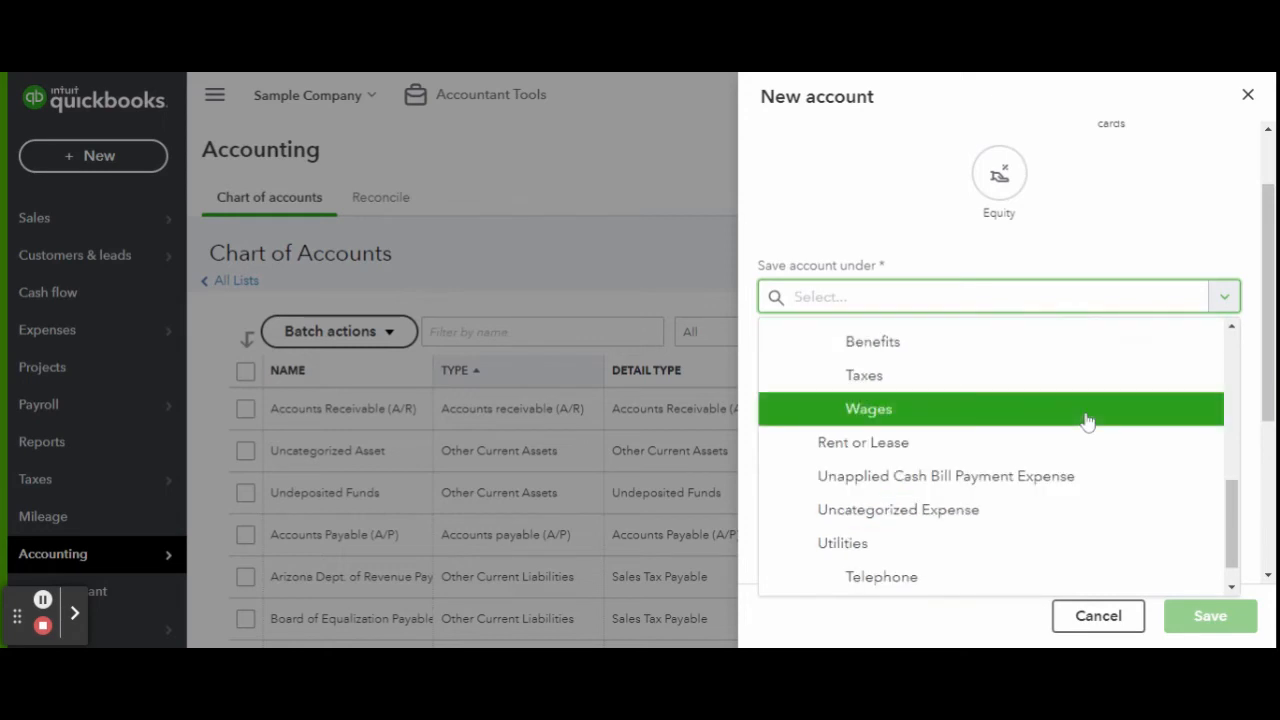
scroll(1088, 423, up, 10)
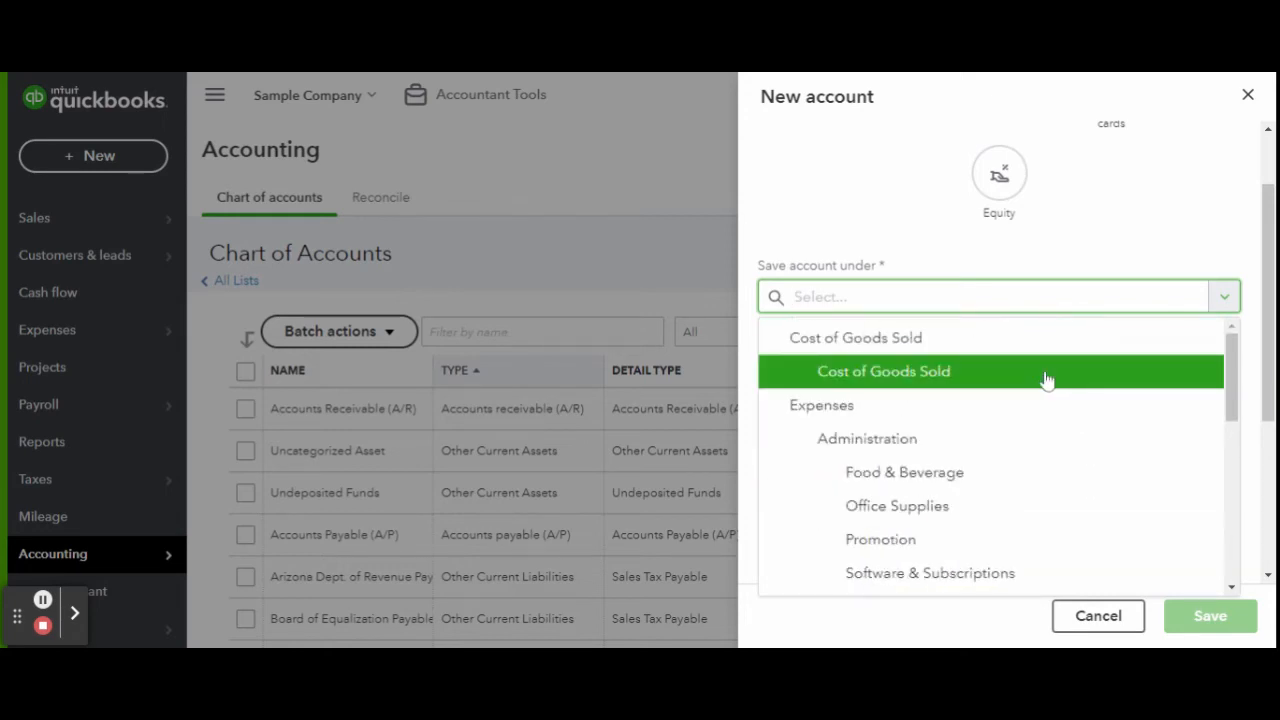
click(1046, 413)
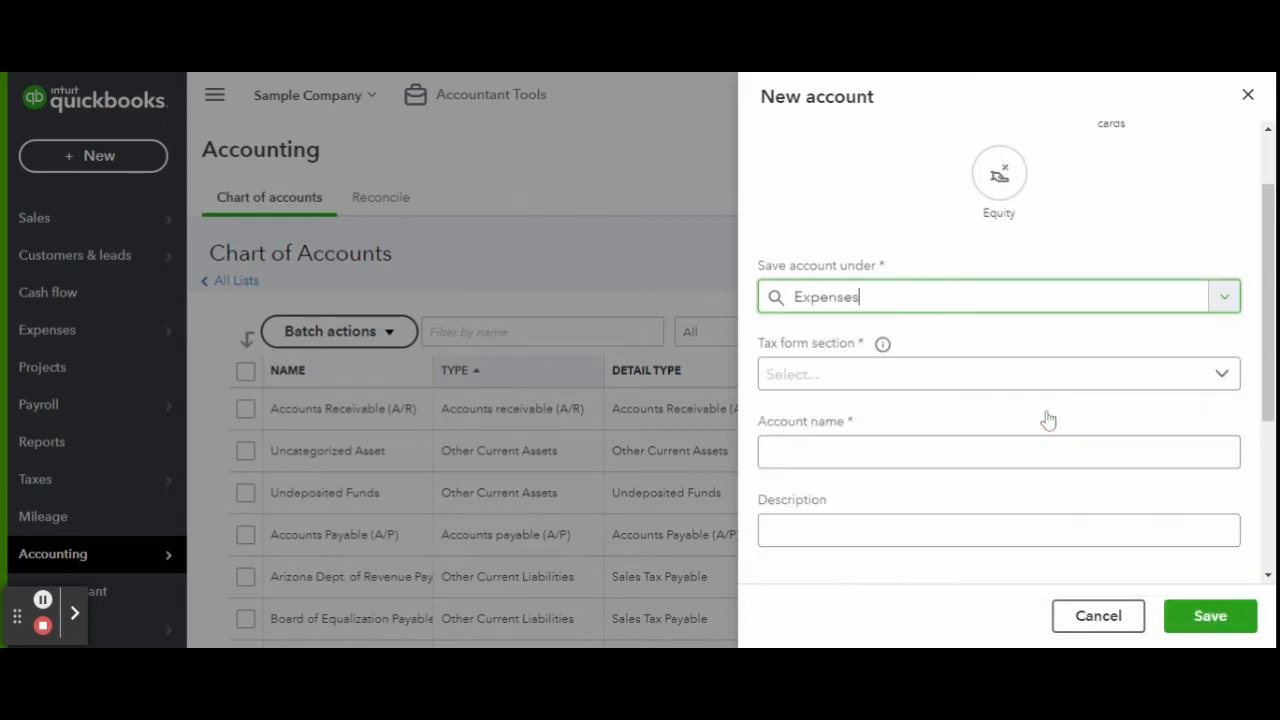
File it as Other Business Expenses, name it Cafeteria, and save.
click(997, 374)
scroll(998, 384, down, 5)
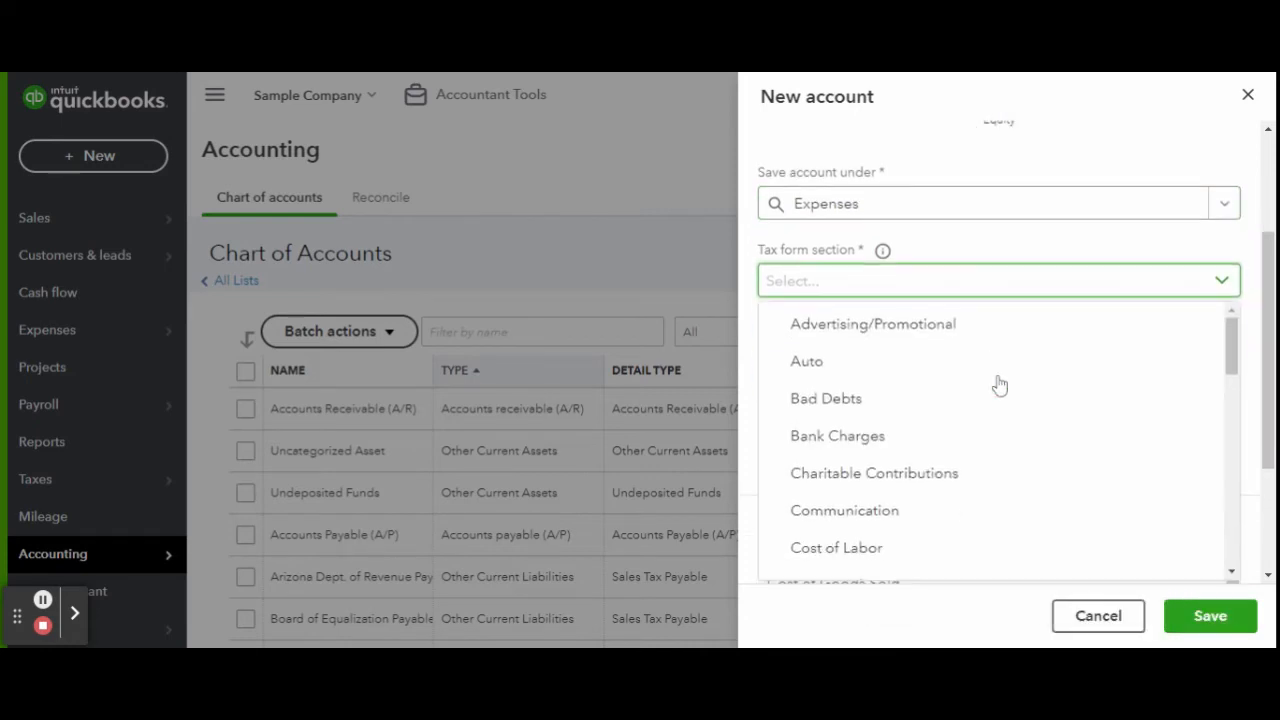
scroll(1003, 390, down, 3)
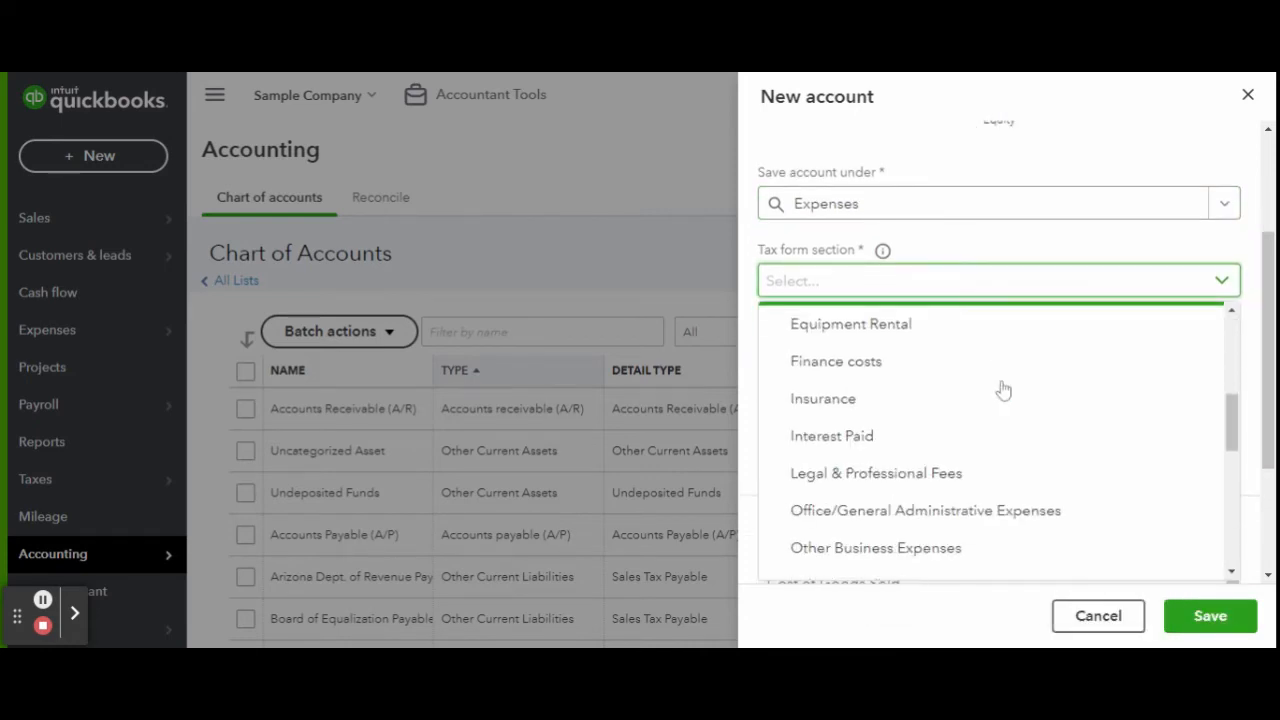
click(993, 455)
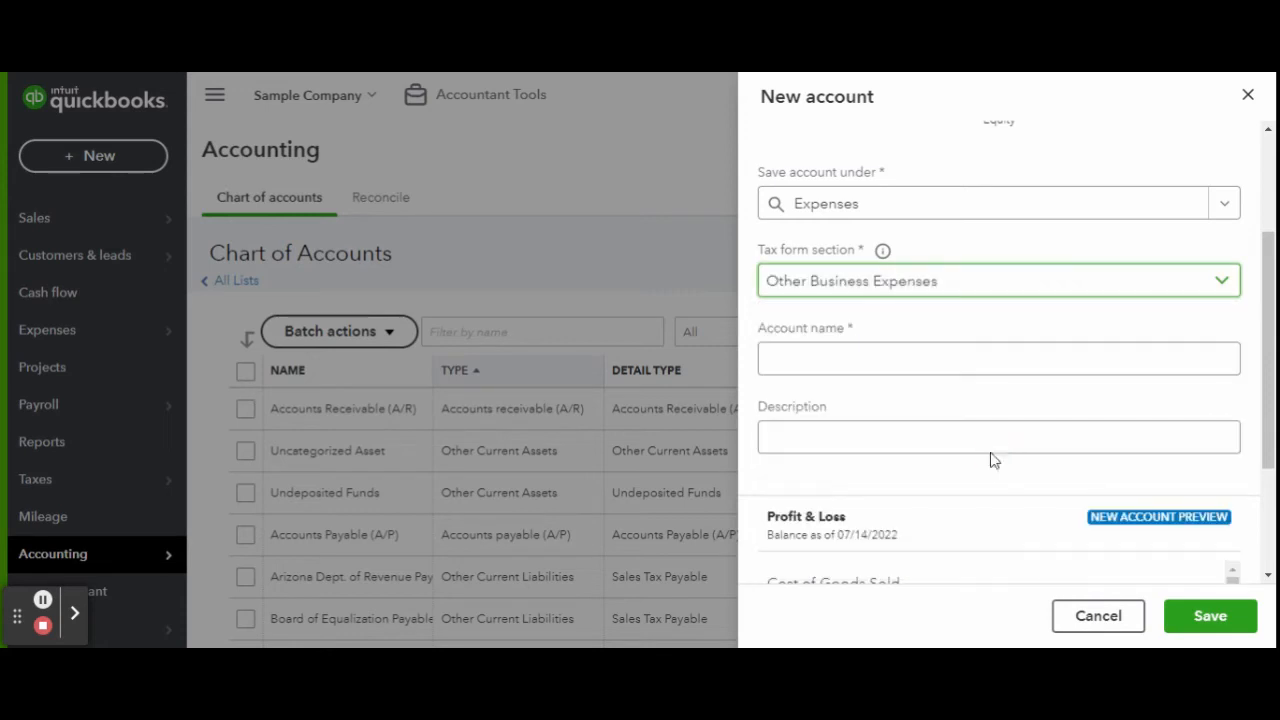
text(Cafeteria)
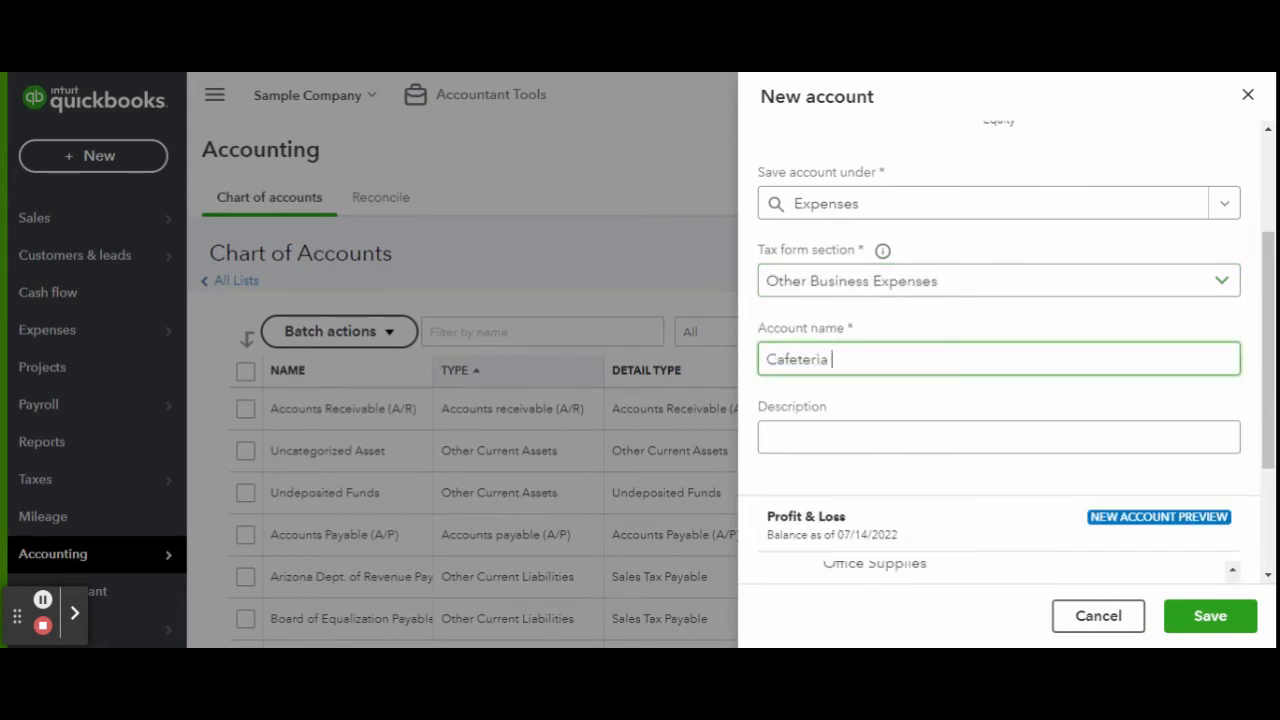
click(1220, 630)
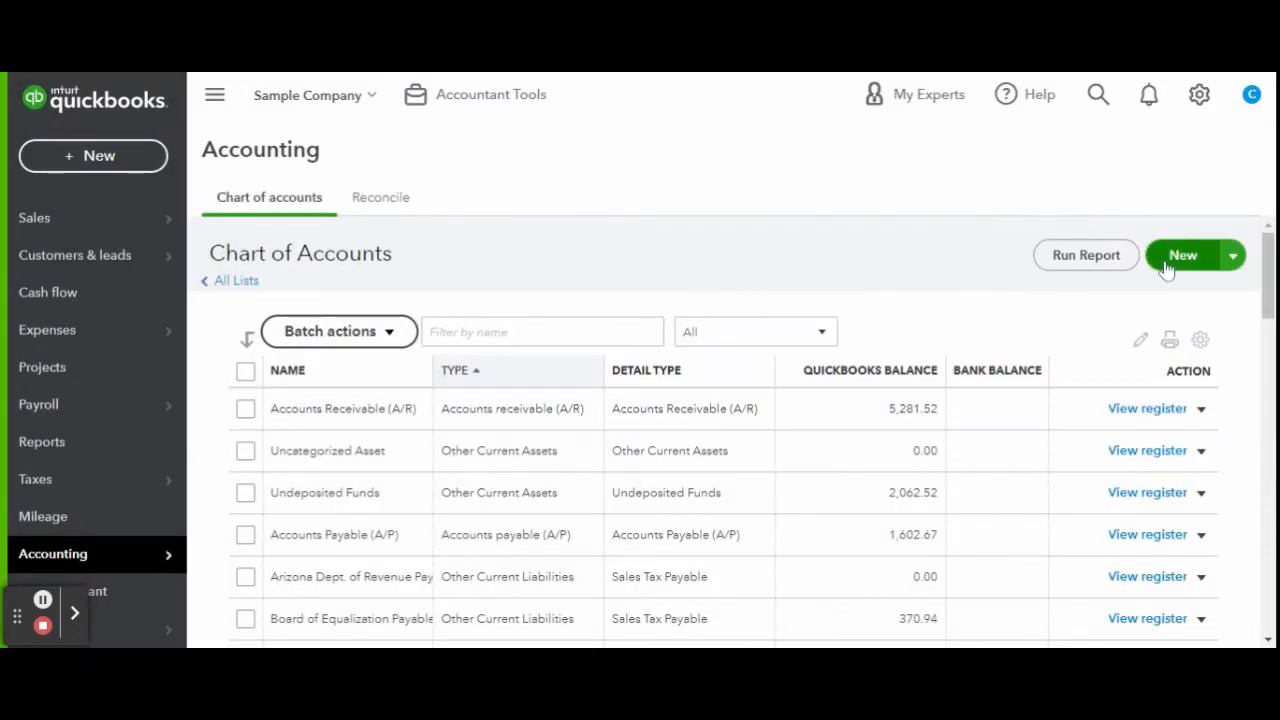
Add a Cookware expense sub-account under Cafeteria.
click(1180, 258)
click(884, 195)
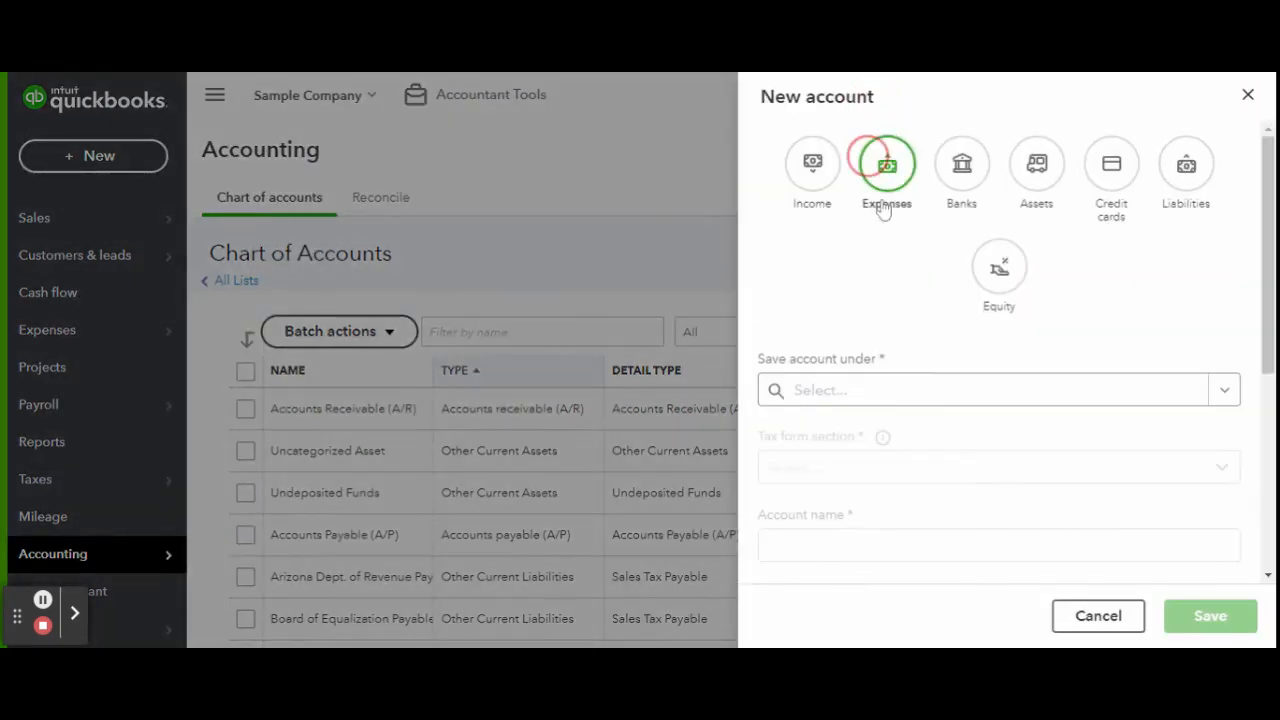
click(910, 380)
scroll(908, 330, down, 5)
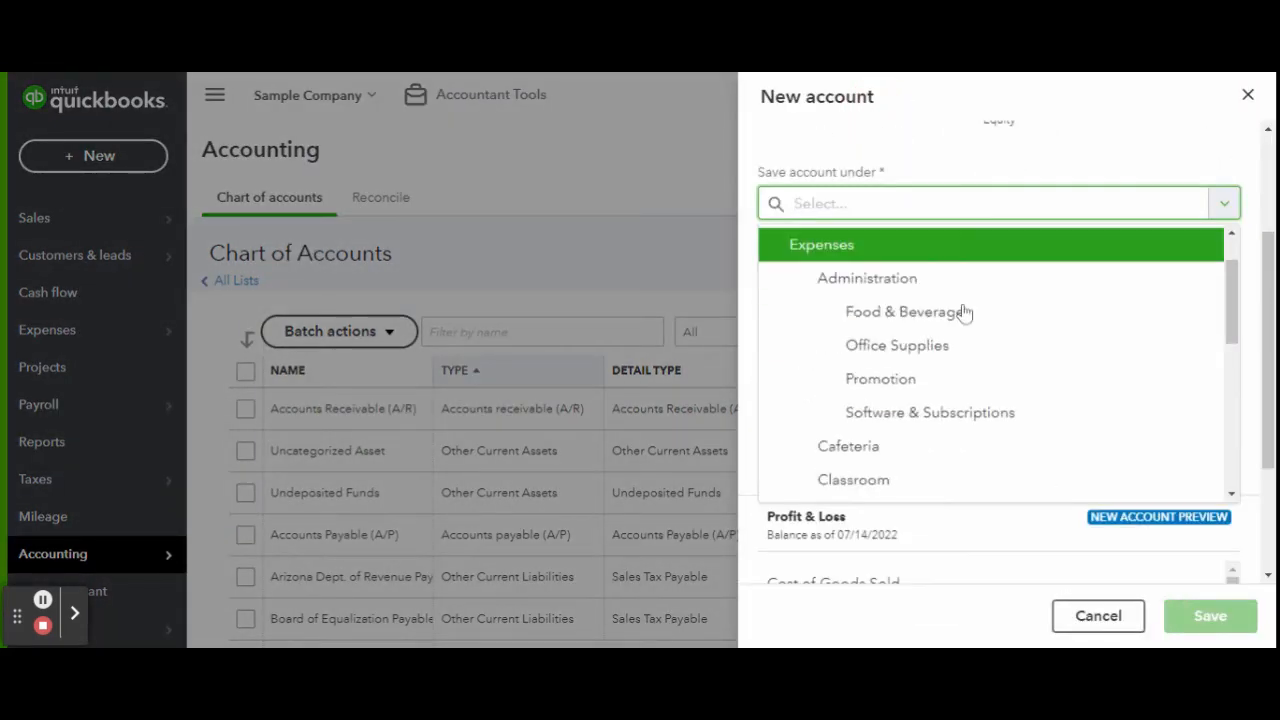
click(946, 422)
click(946, 358)
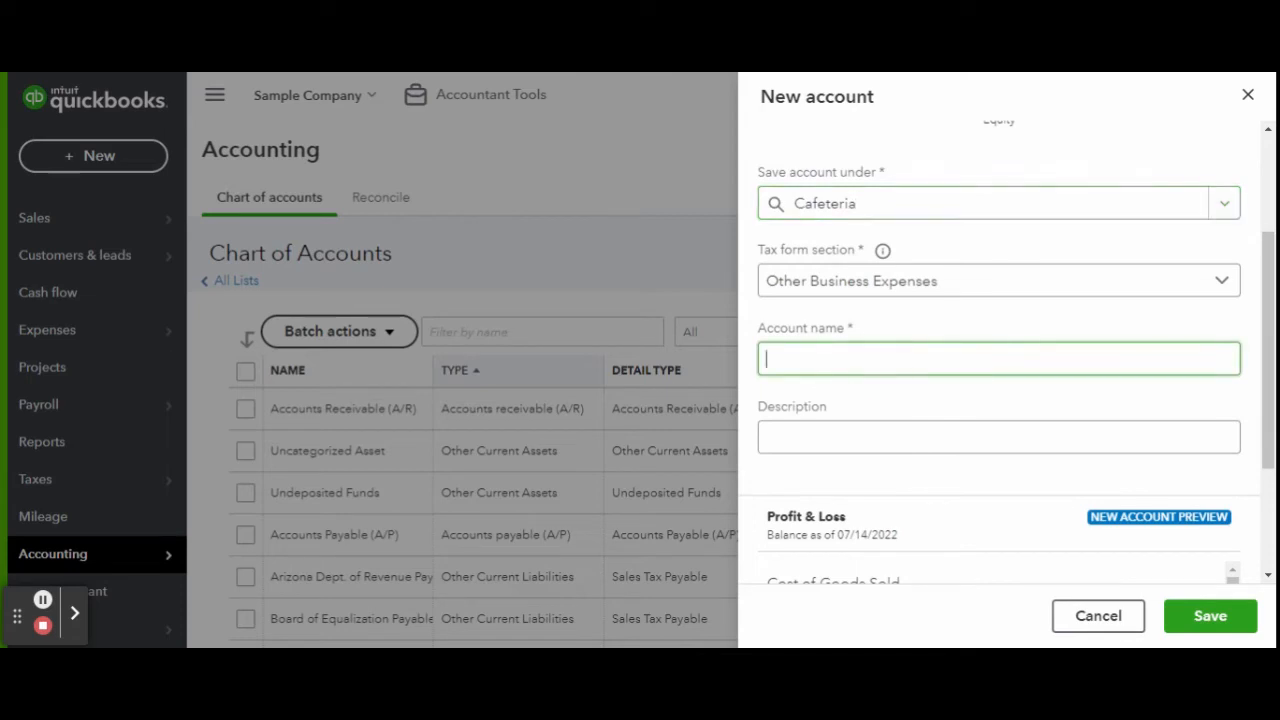
text(Cookware)
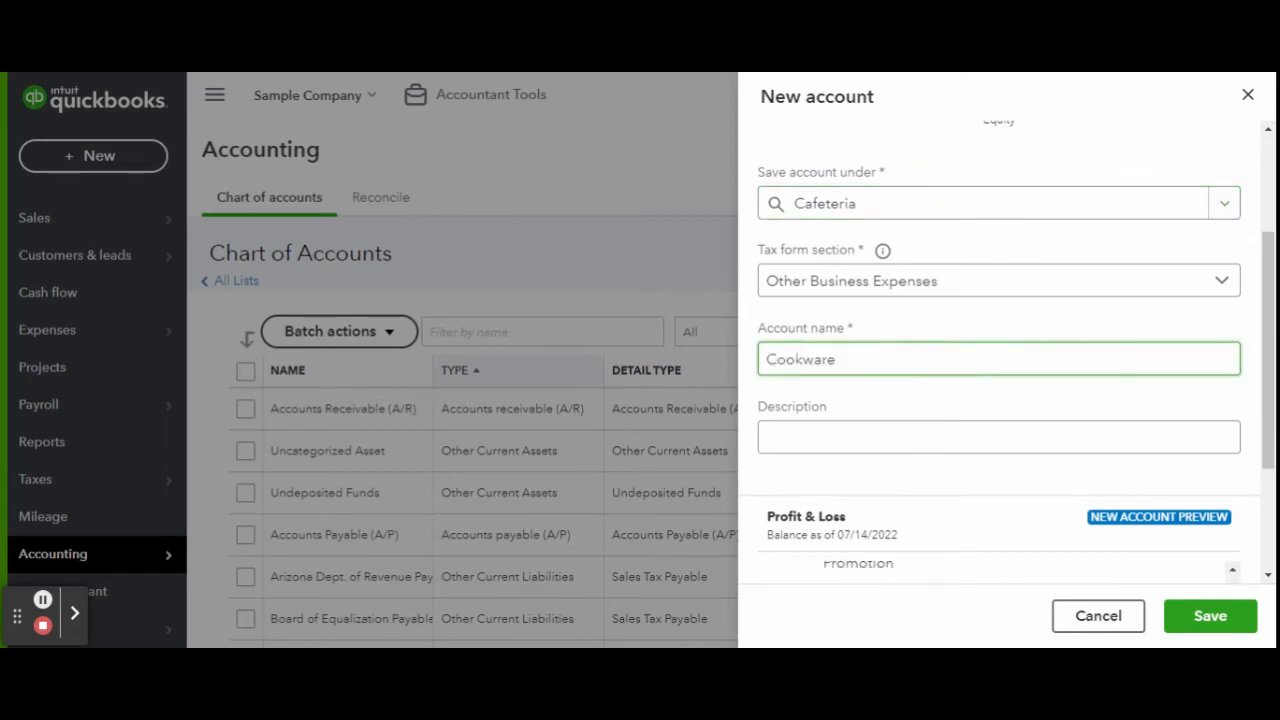
click(1210, 616)
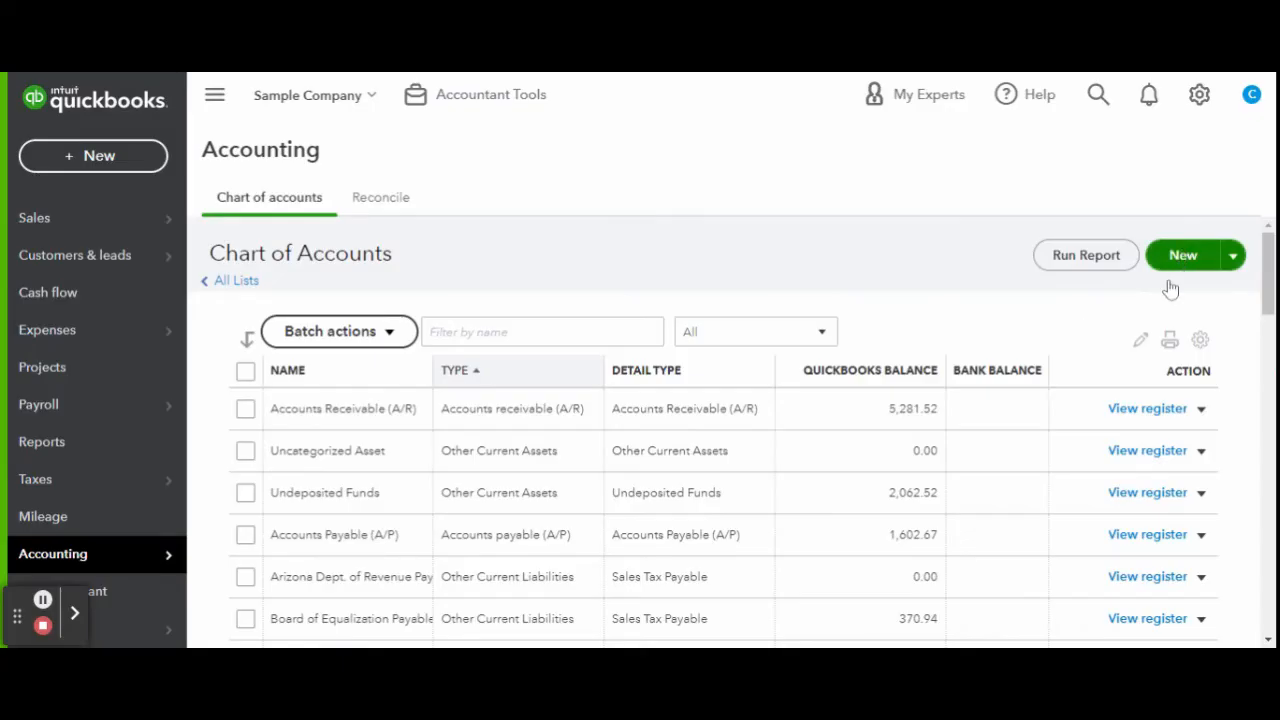
Add a Supplies sub-account under Cafeteria.
click(1183, 257)
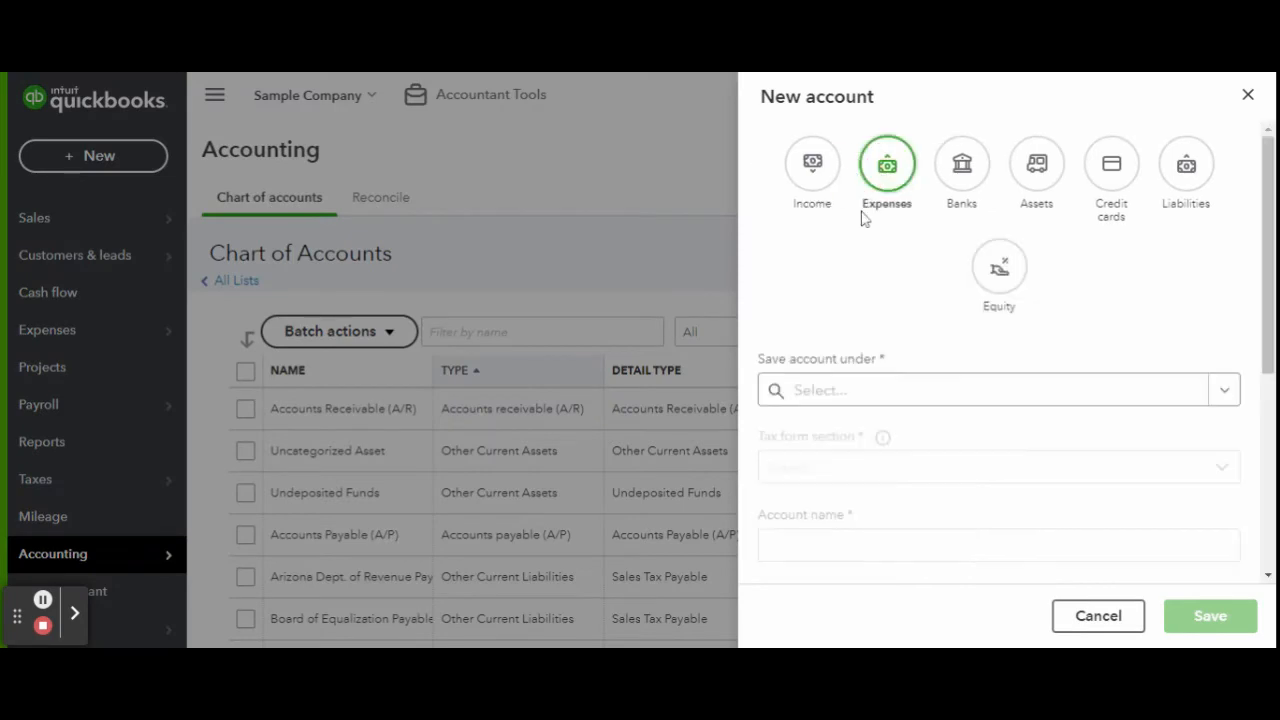
click(894, 391)
scroll(909, 500, down, 3)
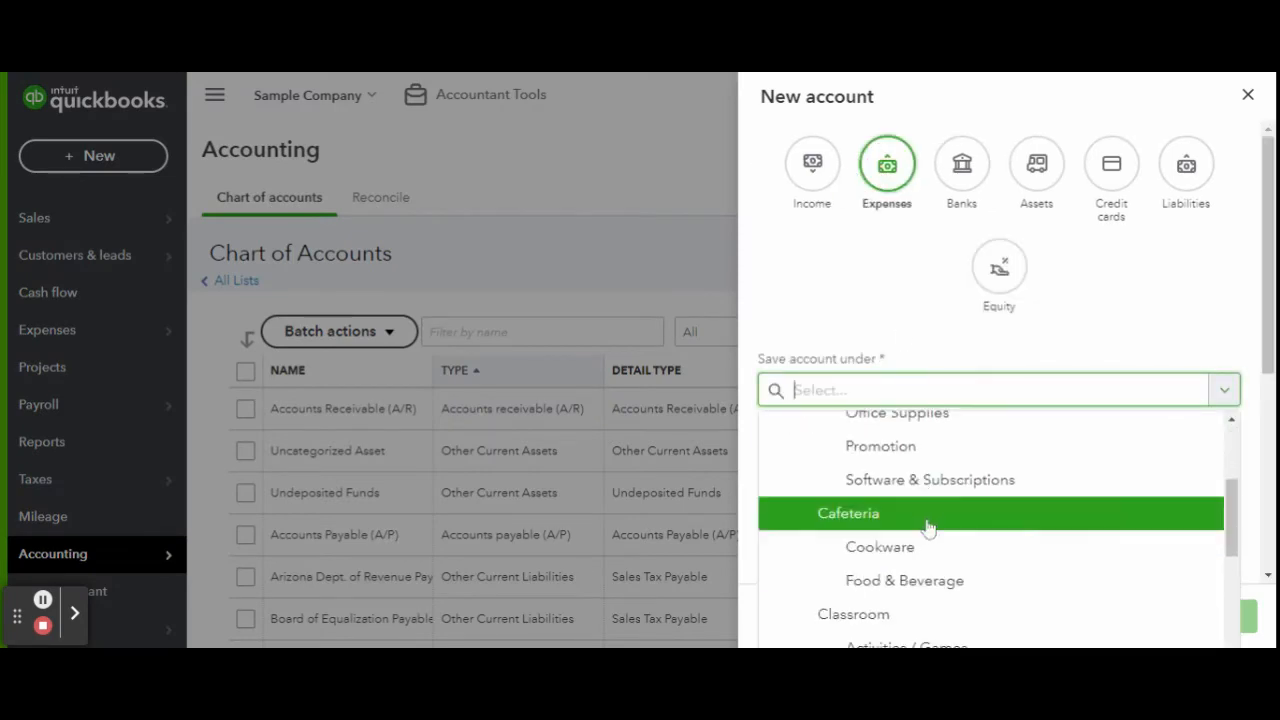
click(928, 527)
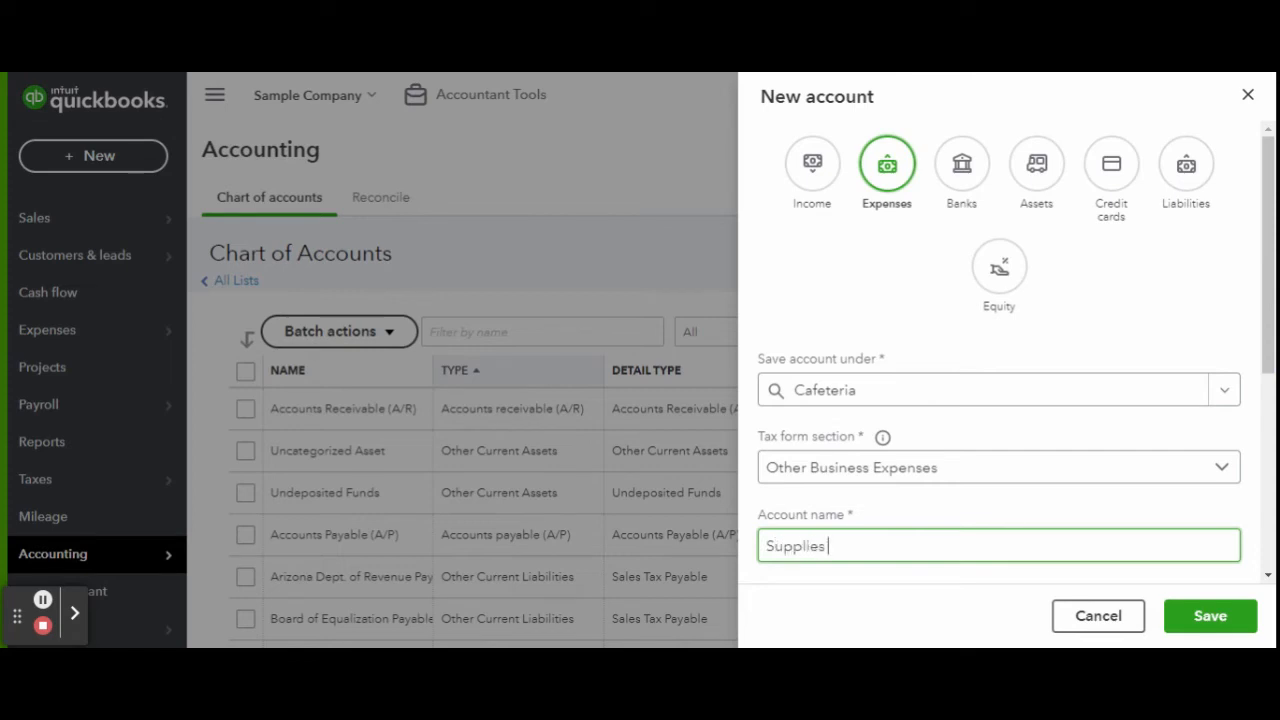
click(1208, 626)
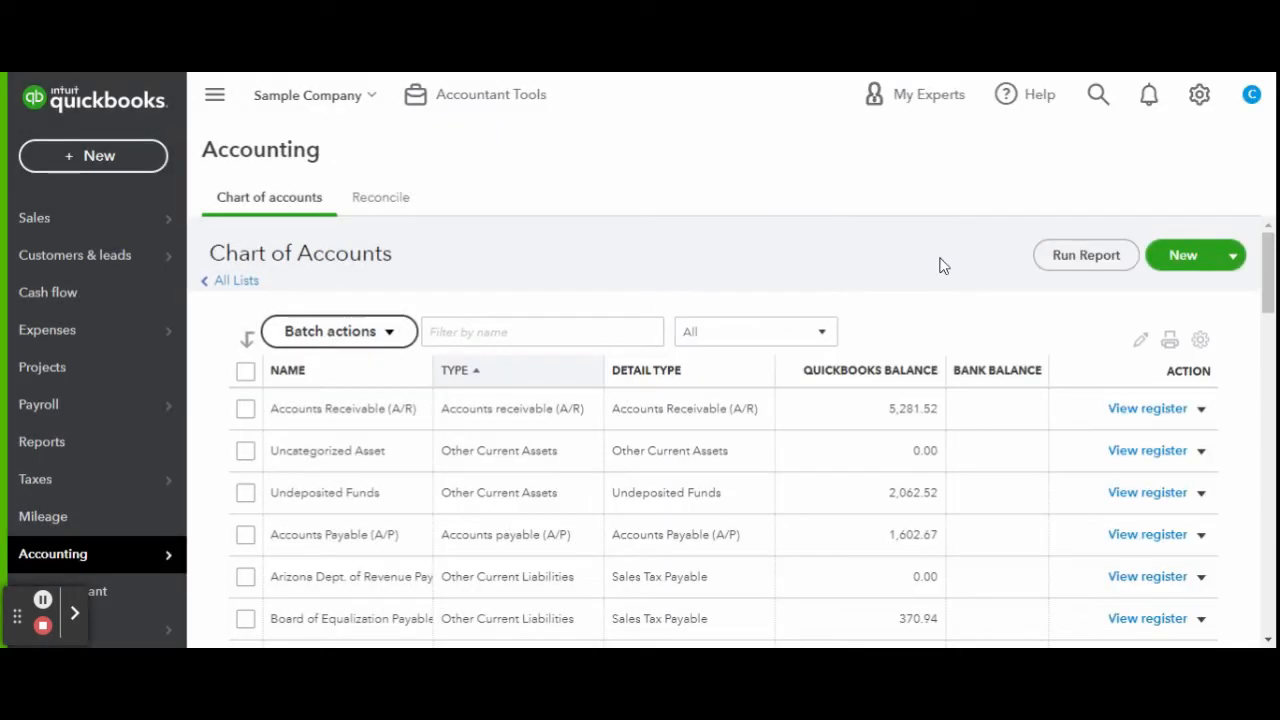
click(1171, 260)
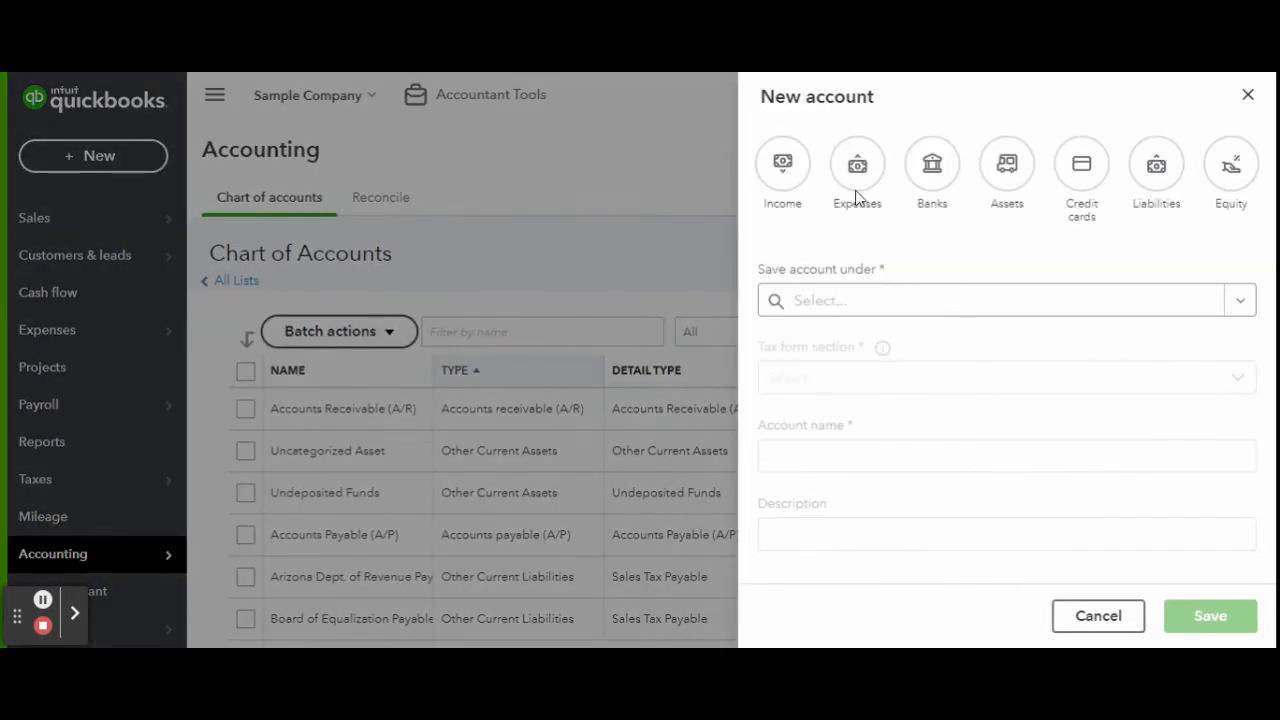
Create a Janitorial expense account under Expenses, filed as Other Business Expenses.
click(857, 195)
click(903, 310)
click(890, 405)
click(878, 374)
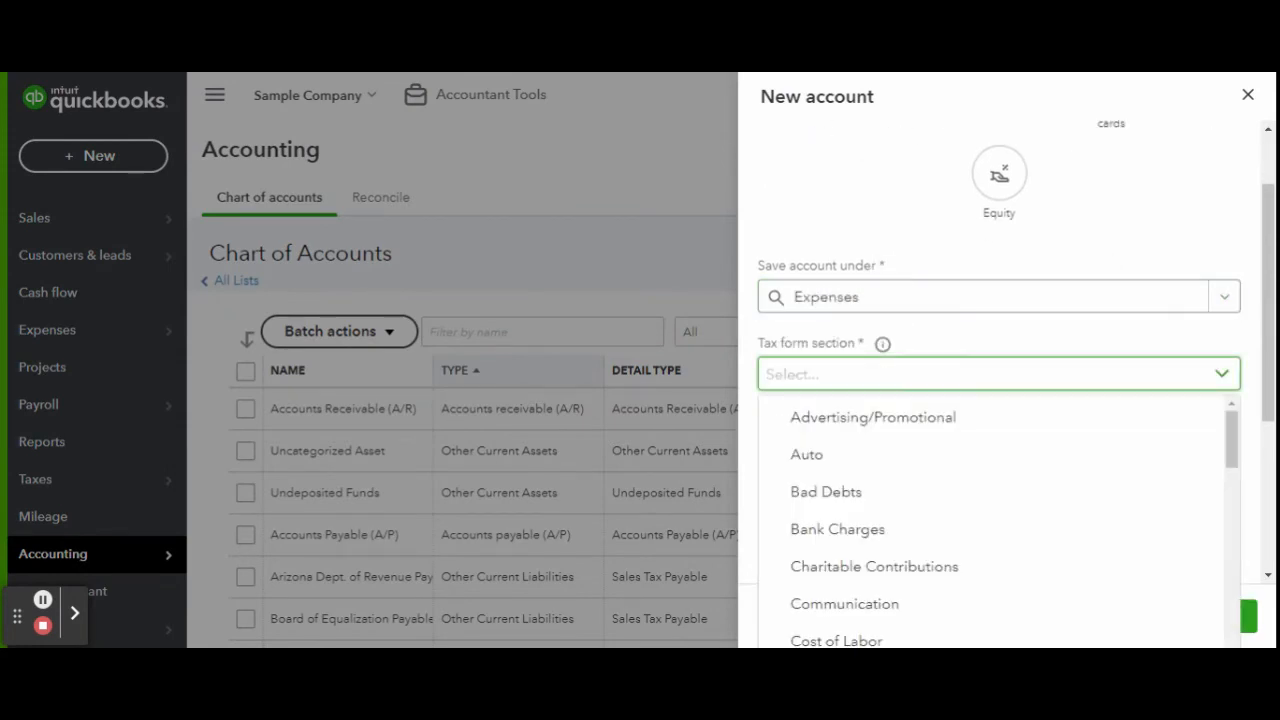
scroll(910, 452, down, 3)
click(1013, 557)
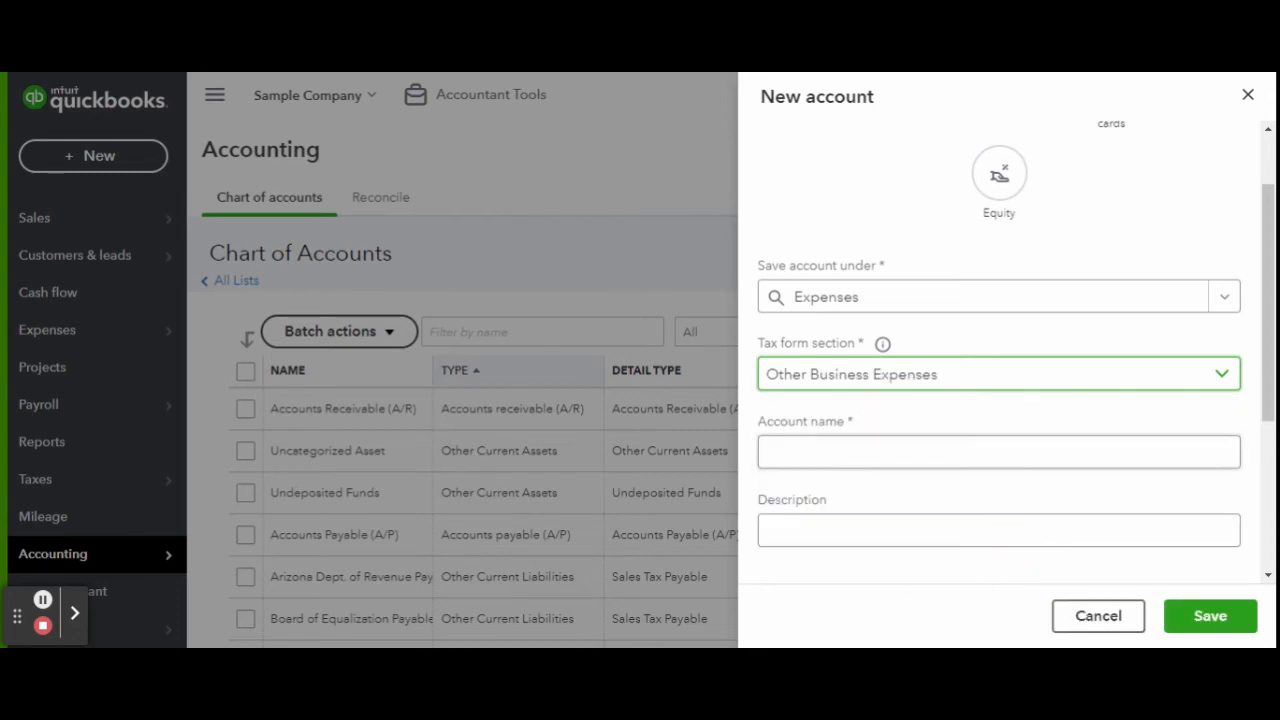
key(Tab)
text(Janitorial)
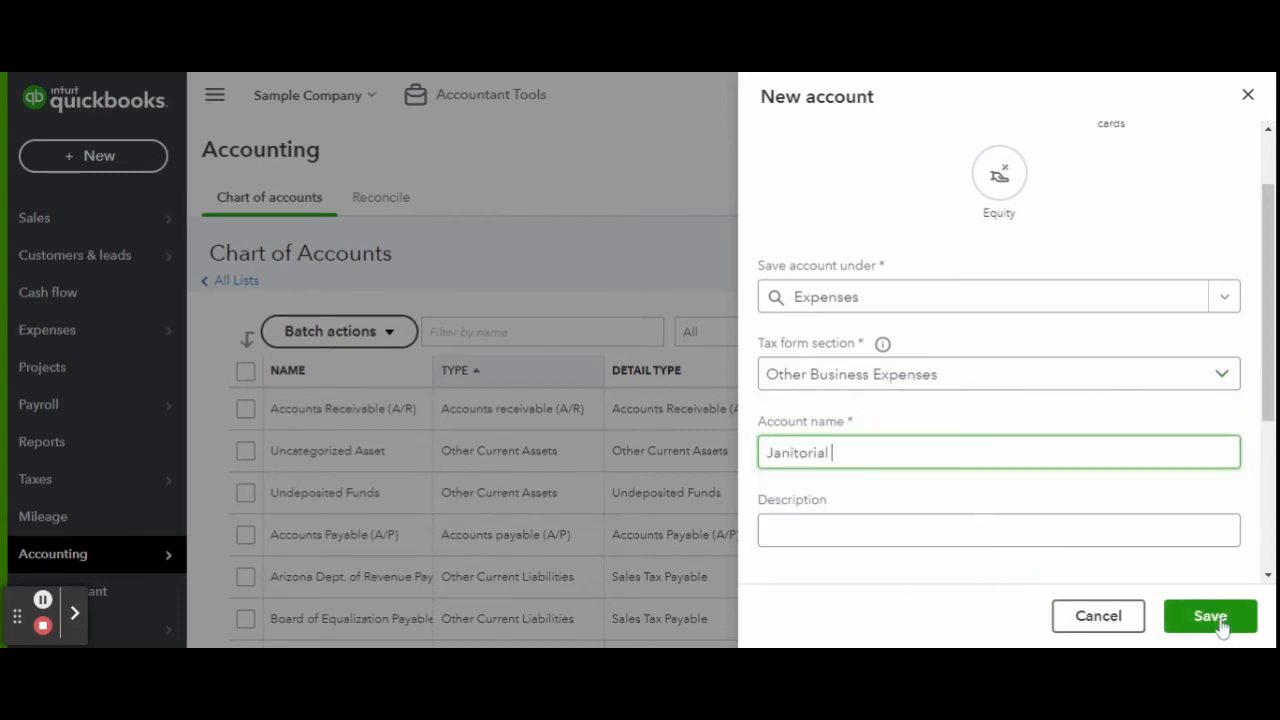
click(1205, 616)
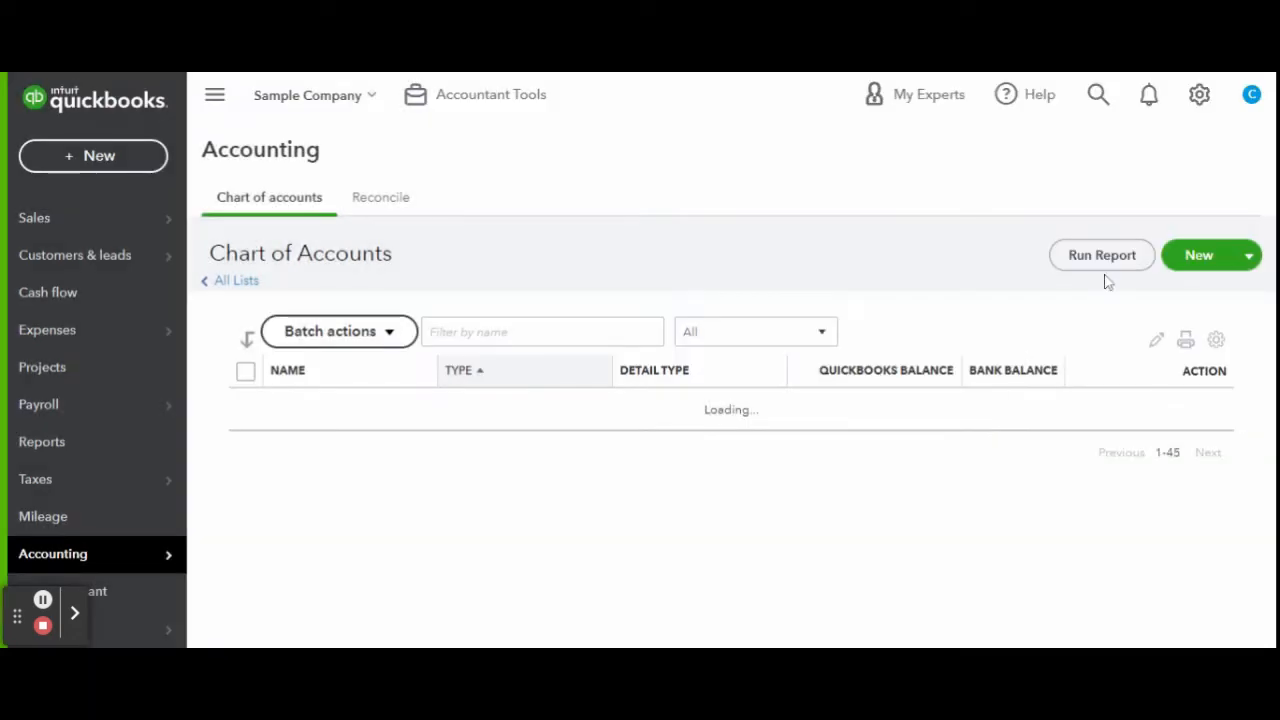
Add a Cleaners expense sub-account under Janitorial.
click(1197, 256)
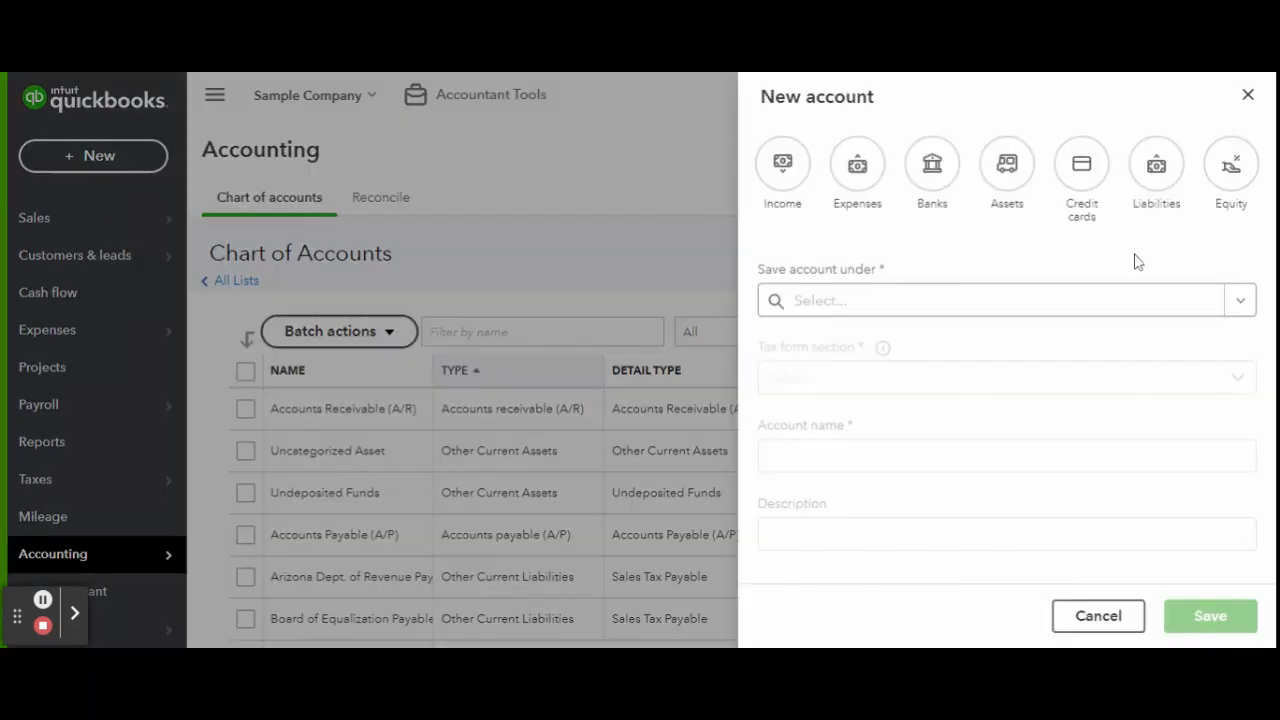
click(848, 173)
scroll(899, 290, down, 1)
click(902, 305)
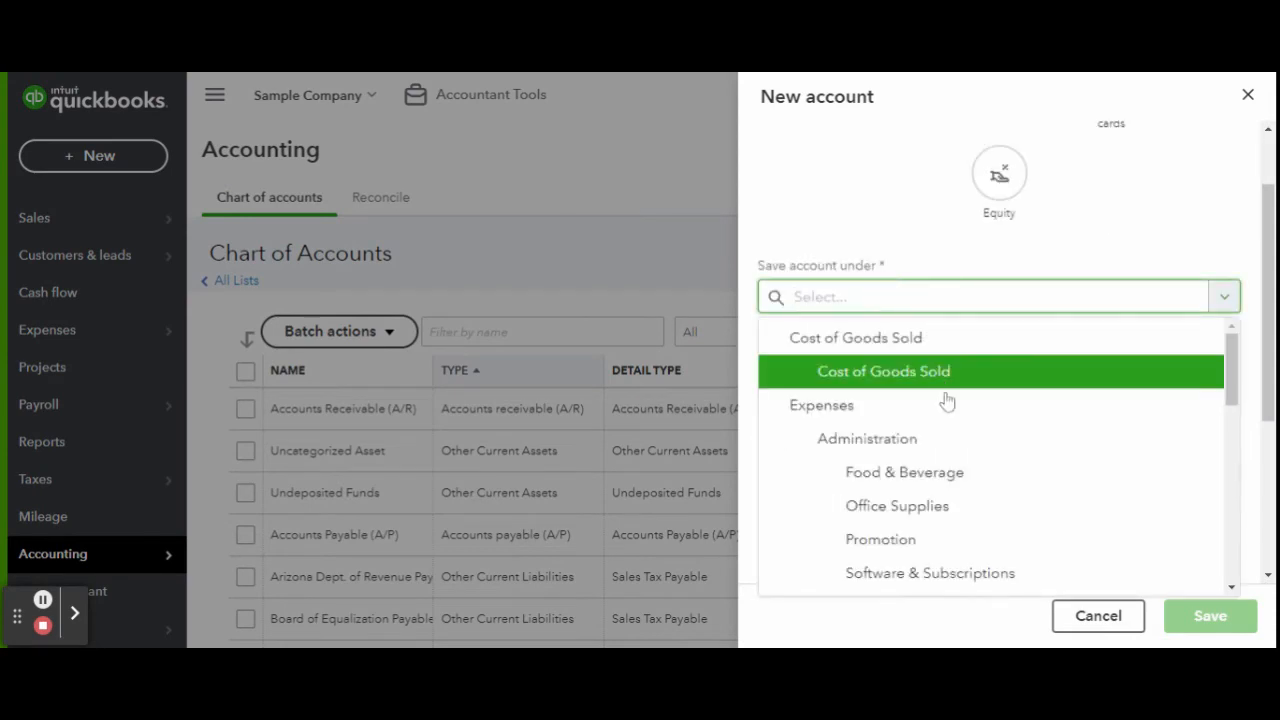
scroll(946, 400, down, 5)
click(976, 445)
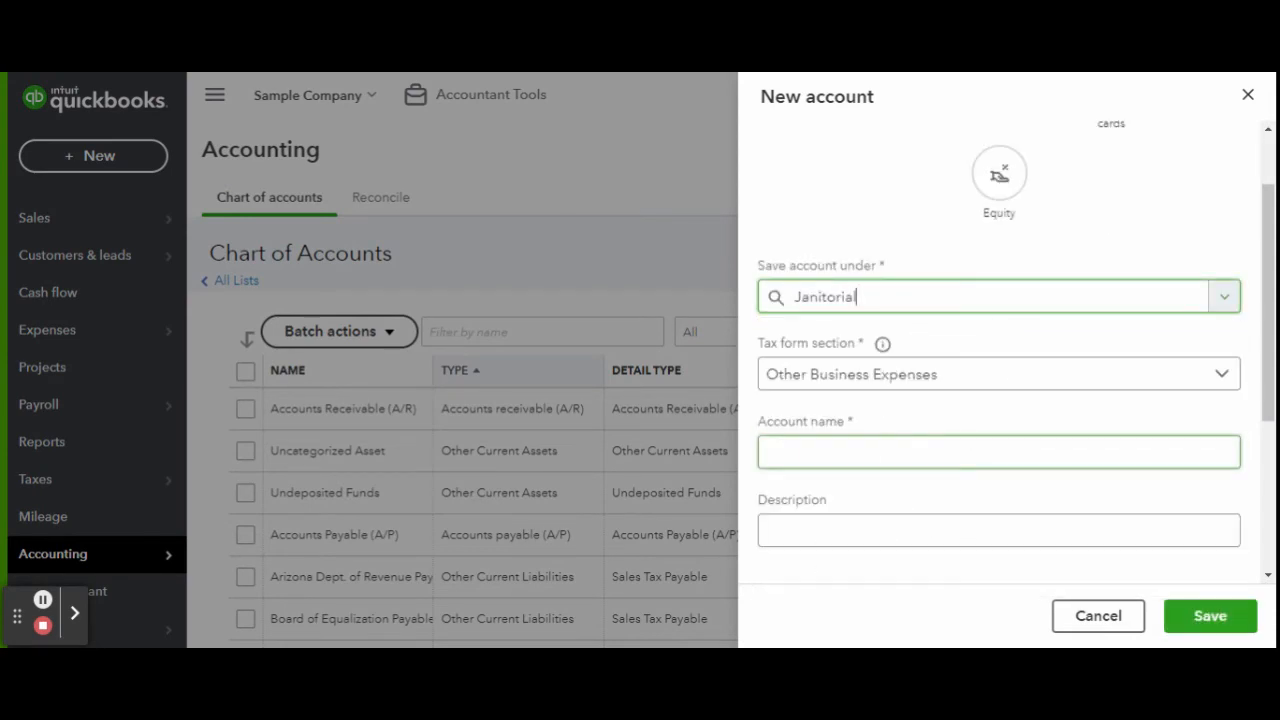
click(976, 448)
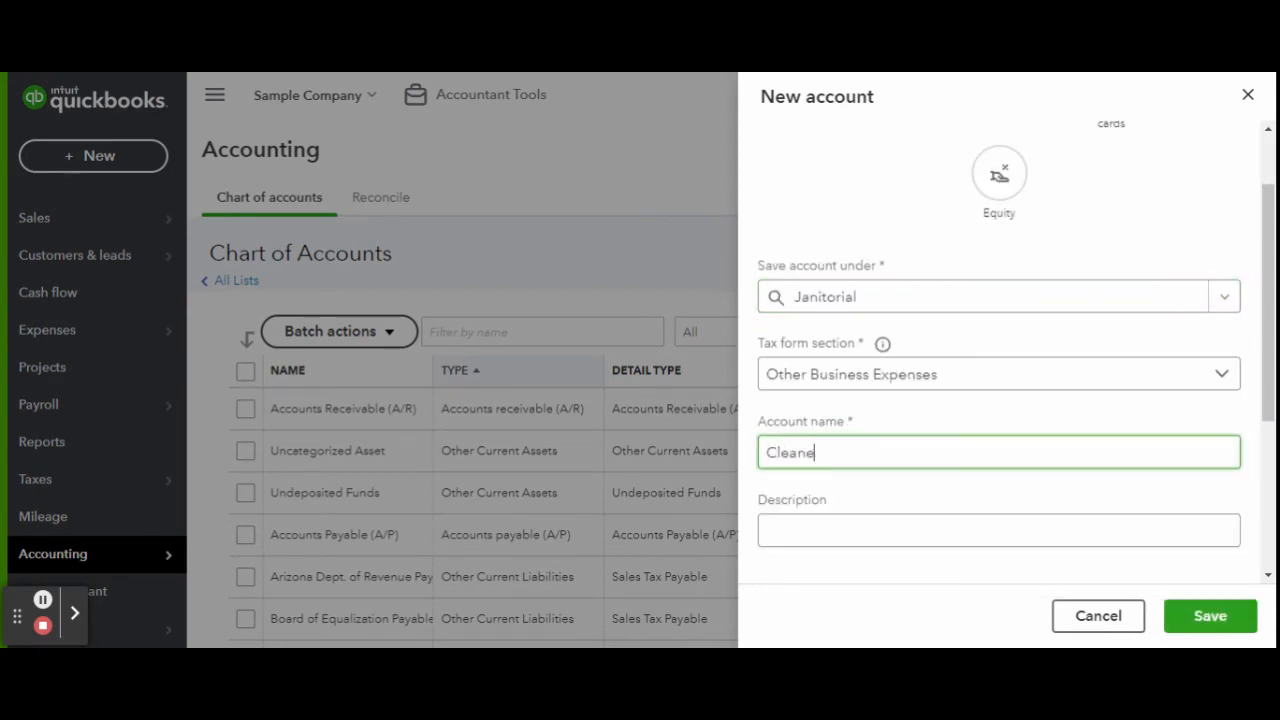
text(Cleaners)
click(1188, 617)
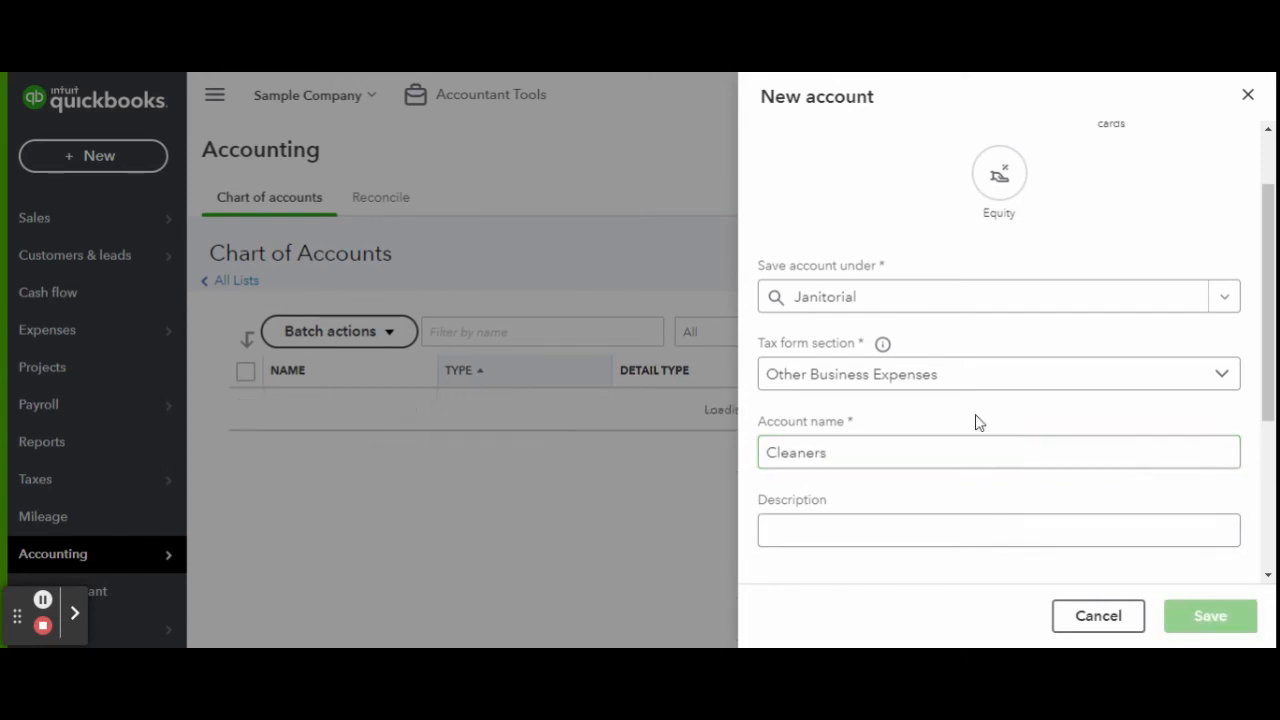
Add a Supplies expense sub-account under Janitorial.
click(1183, 256)
click(857, 166)
click(857, 400)
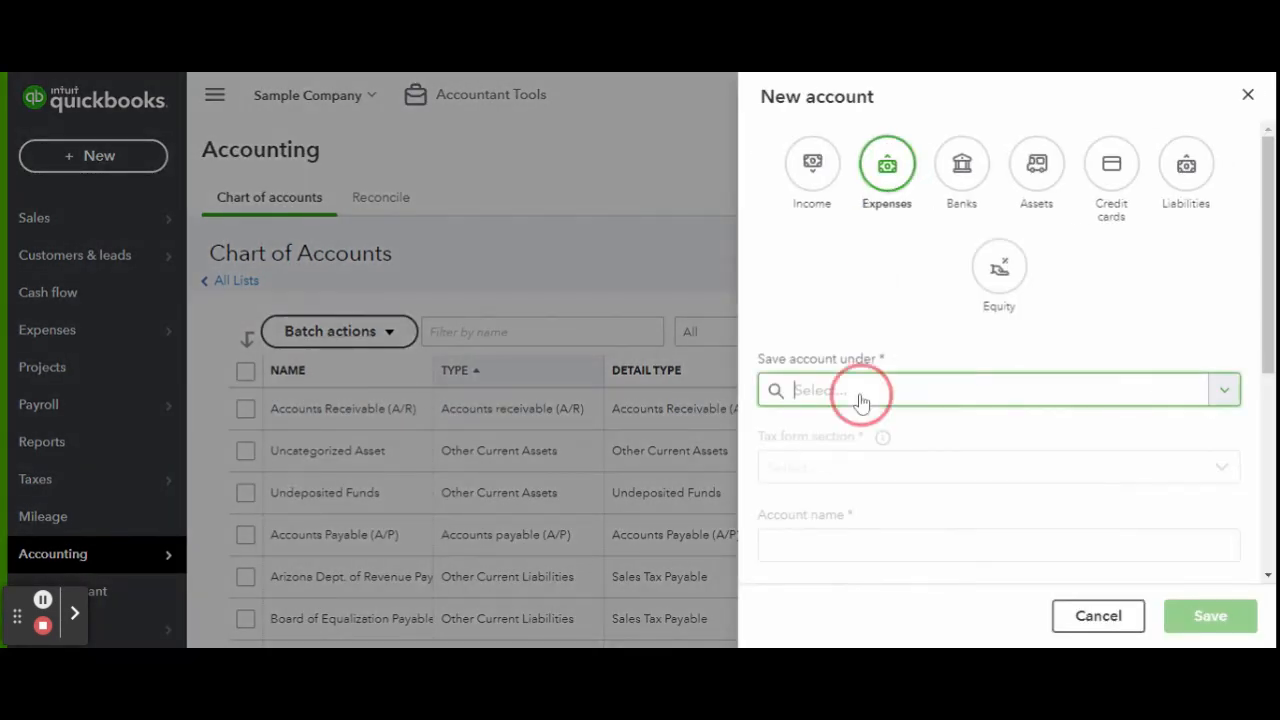
scroll(990, 395, down, 2)
scroll(991, 394, down, 3)
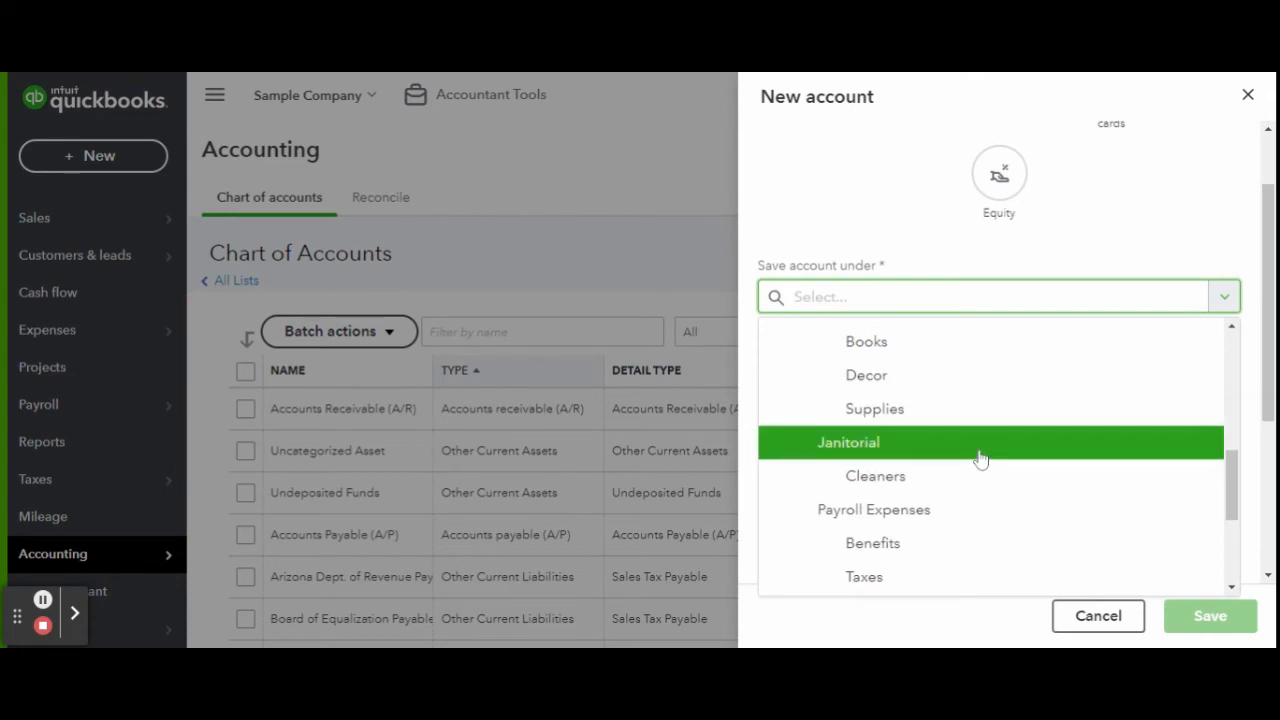
click(980, 450)
text(Supplies)
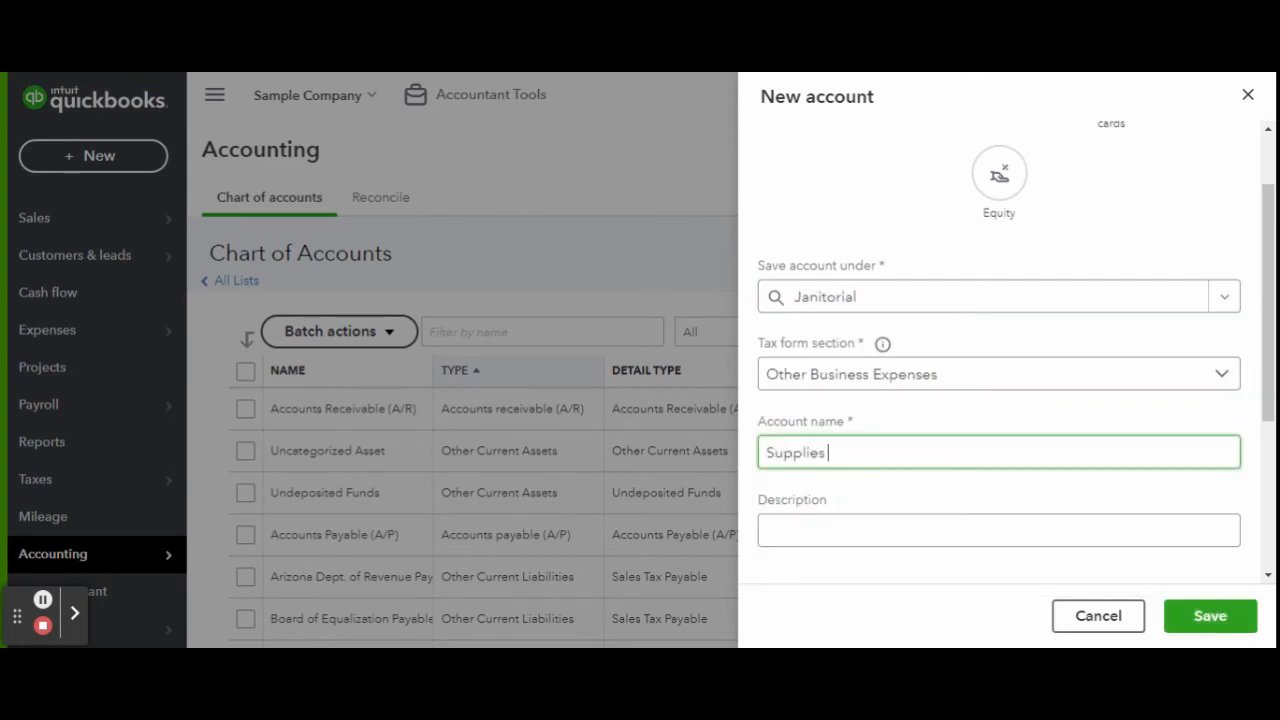
click(1210, 615)
Add an Equipment expense sub-account under Janitorial.
click(1183, 262)
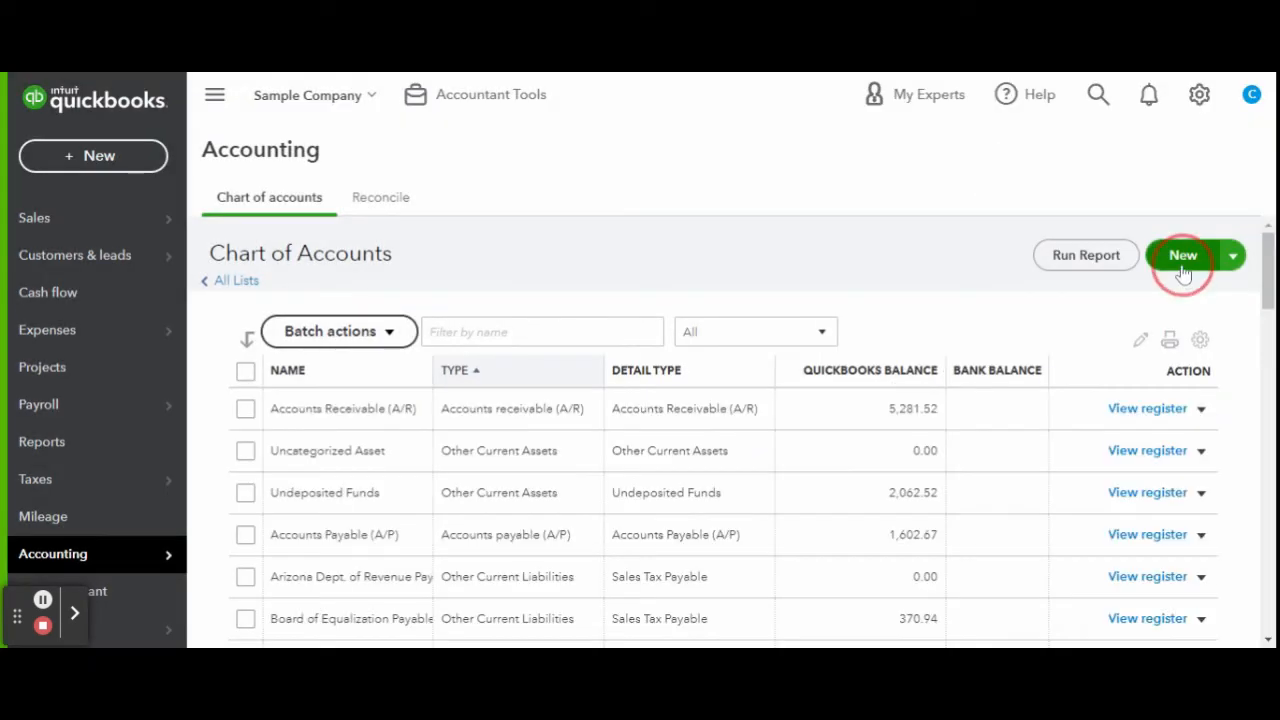
click(850, 175)
click(920, 335)
scroll(917, 370, down, 2)
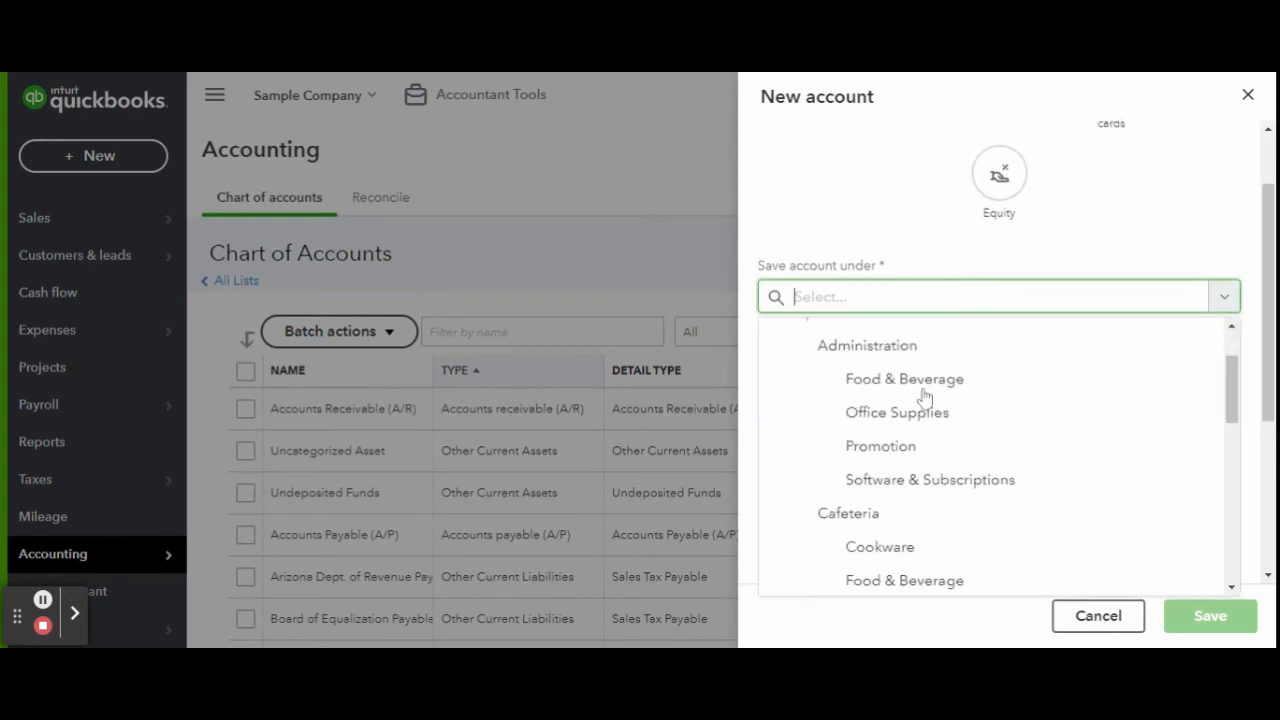
scroll(924, 402, down, 4)
click(923, 429)
click(903, 377)
key(Tab)
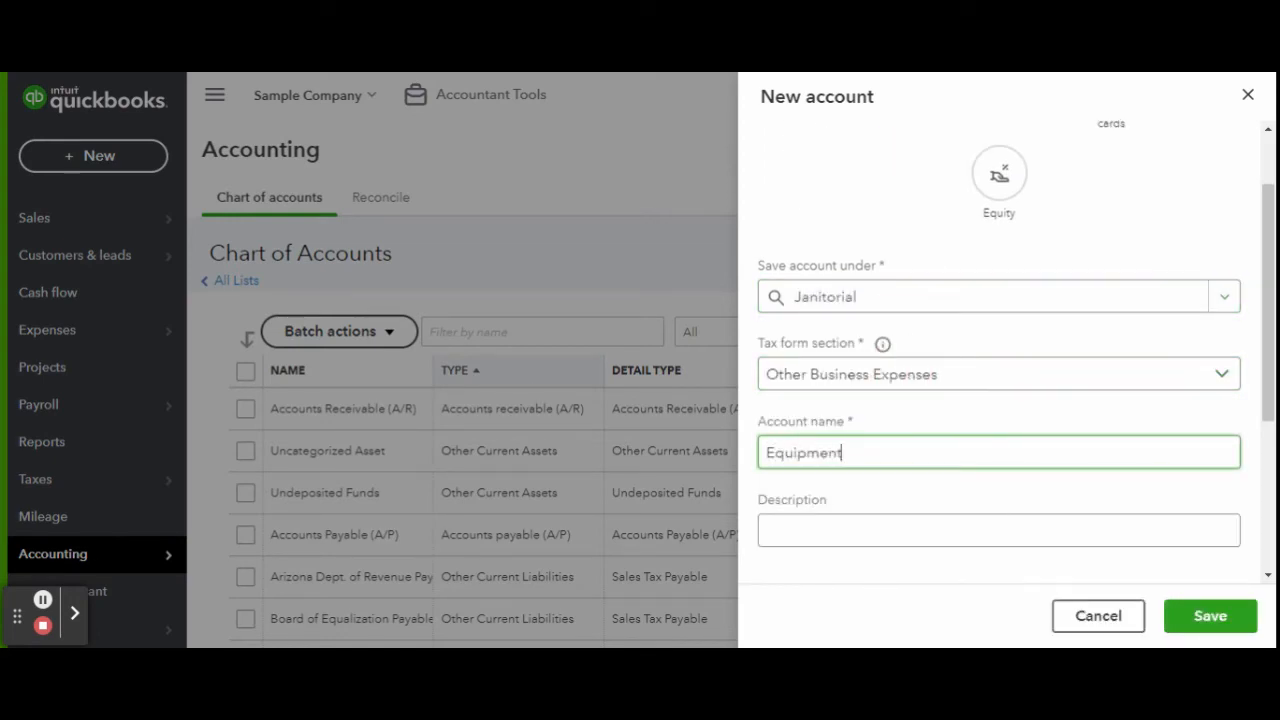
click(1210, 616)
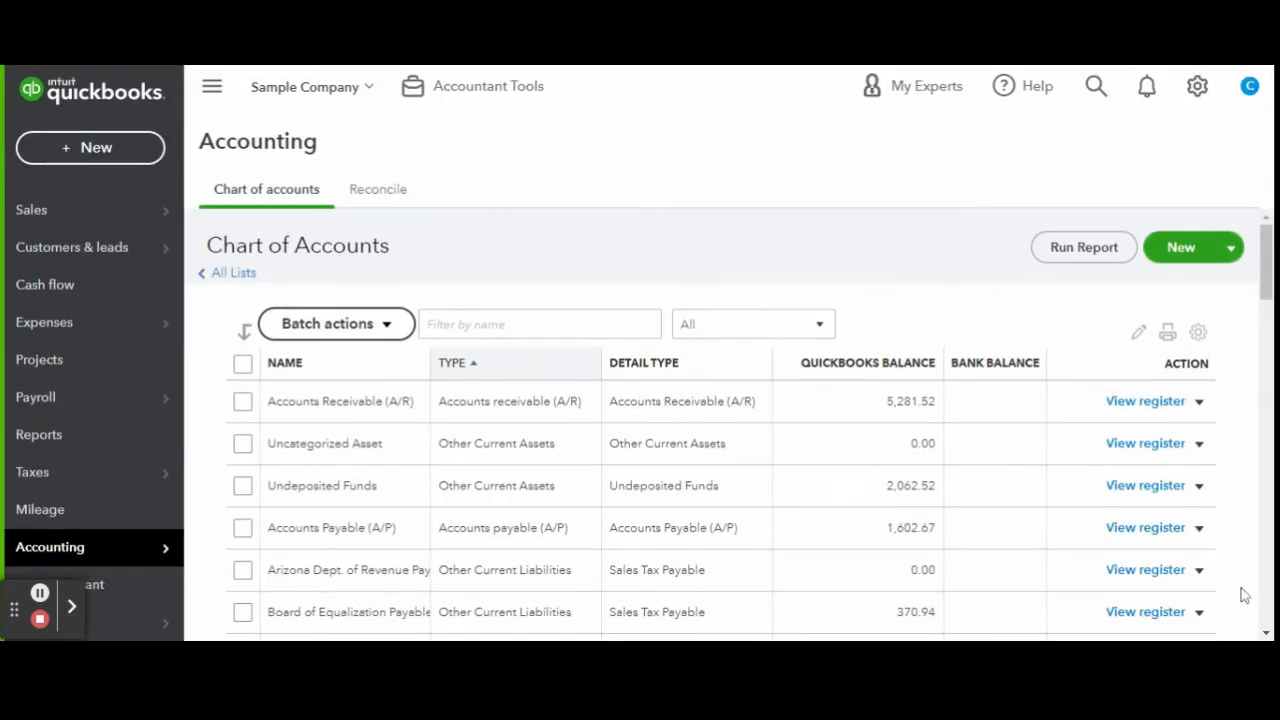
scroll(634, 380, down, 2)
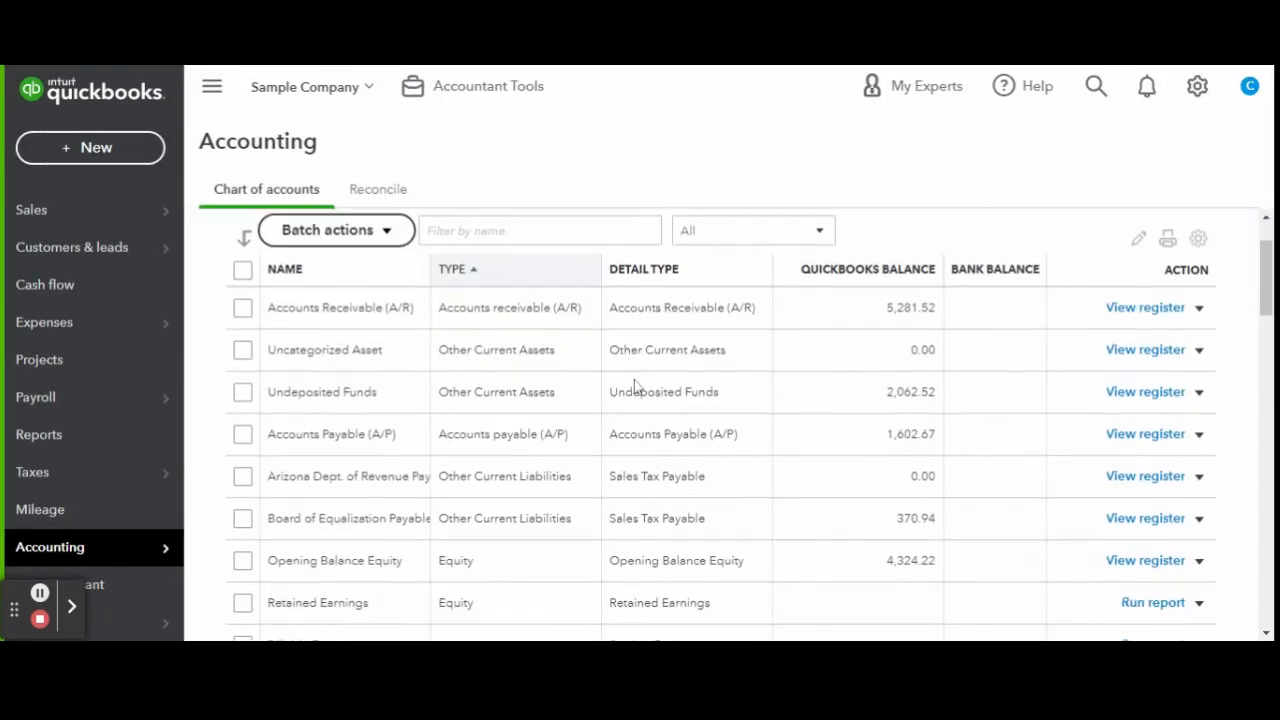
scroll(645, 375, up, 2)
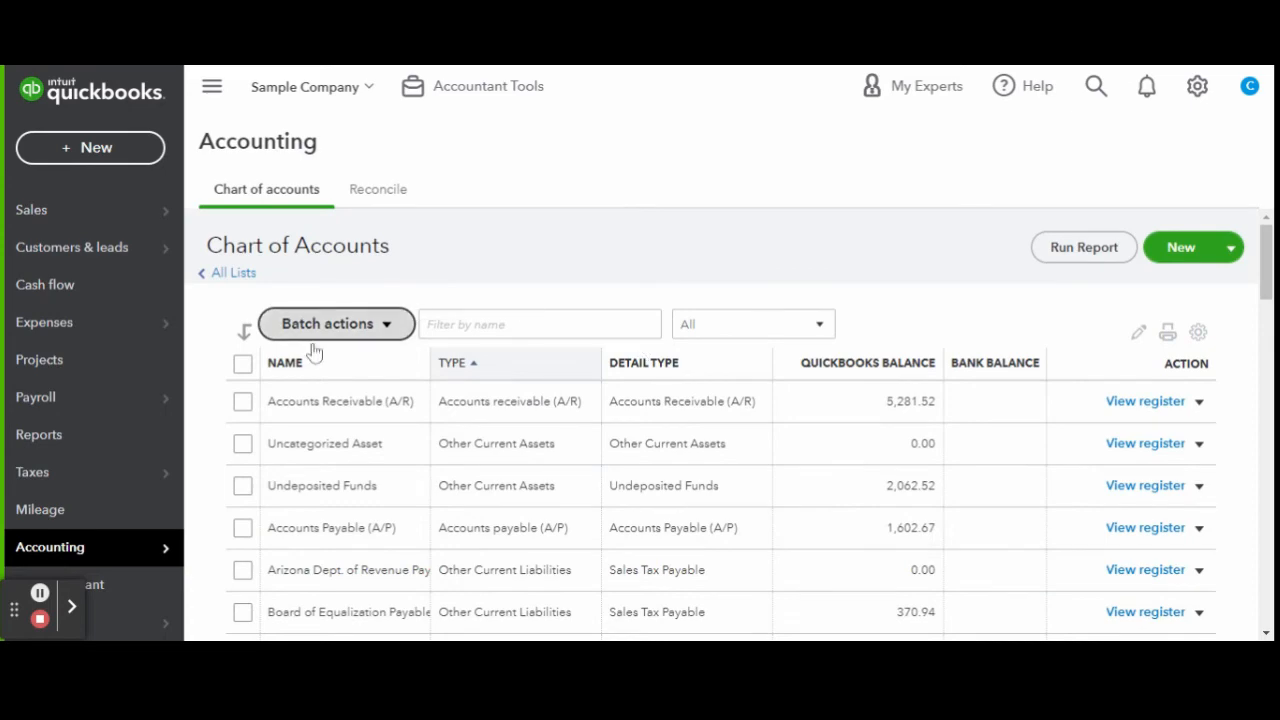
scroll(218, 365, down, 4)
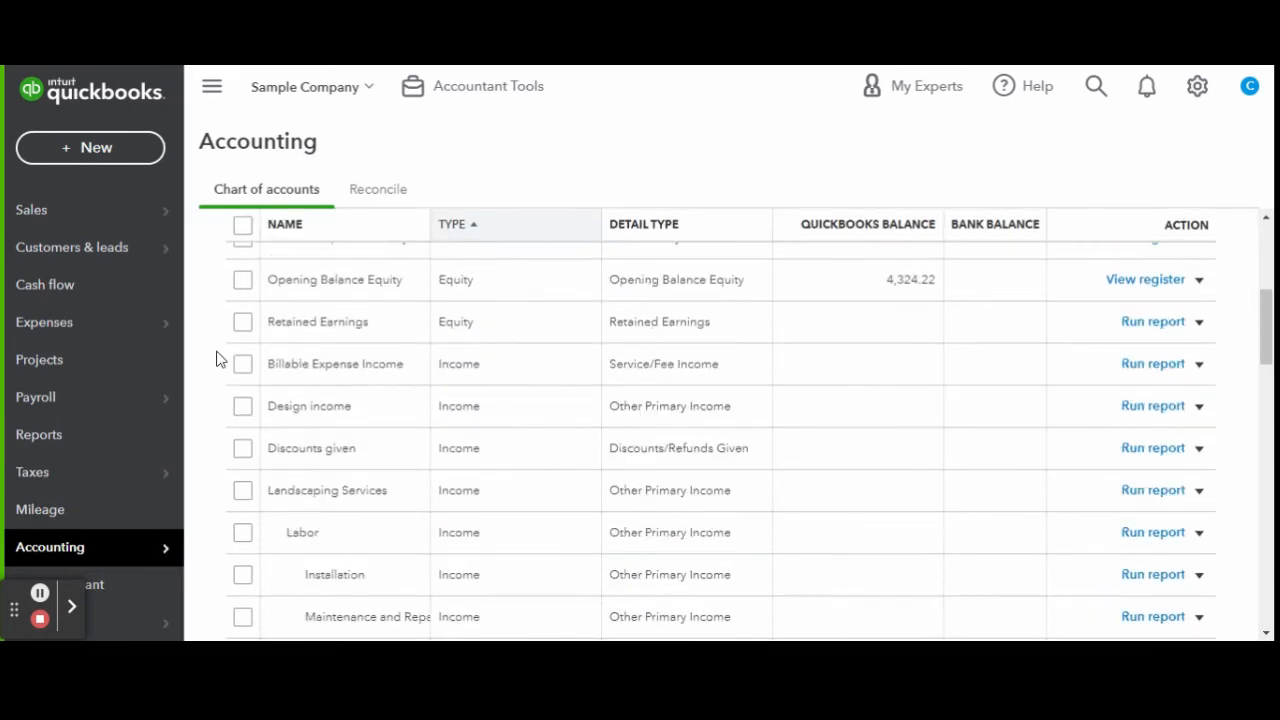
scroll(214, 357, up, 3)
scroll(216, 359, down, 3)
scroll(216, 358, down, 6)
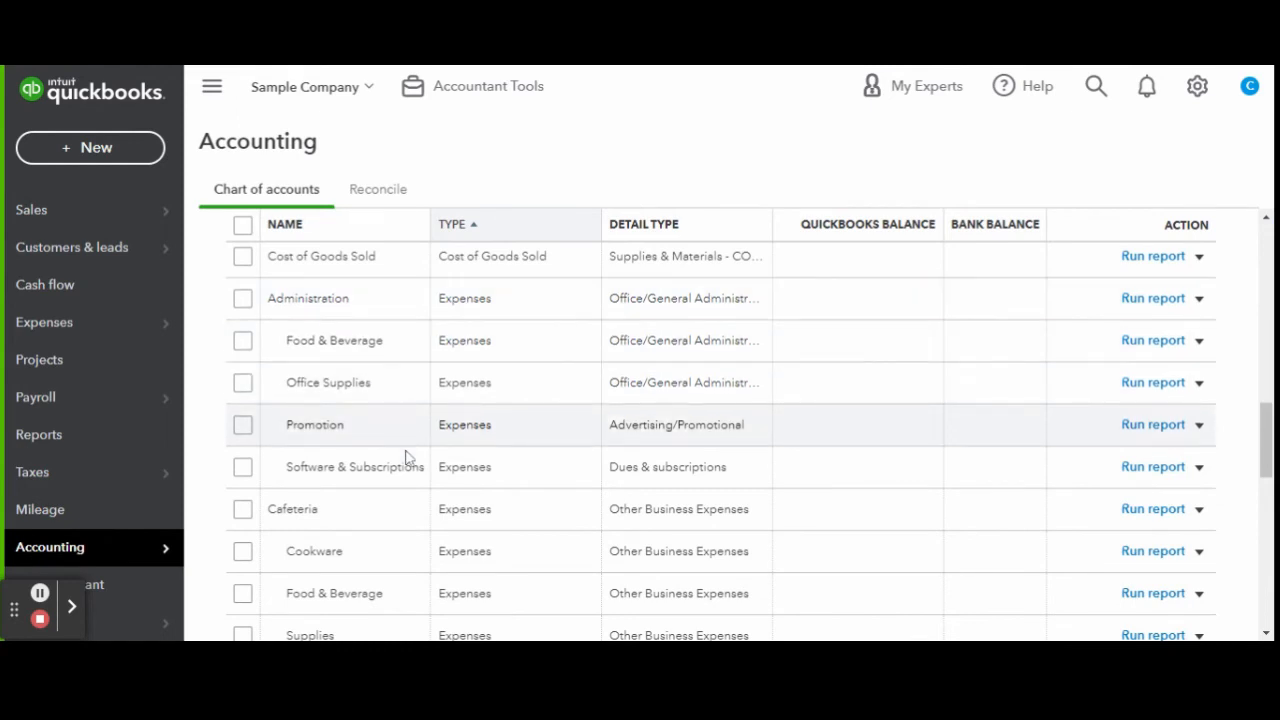
scroll(209, 374, down, 2)
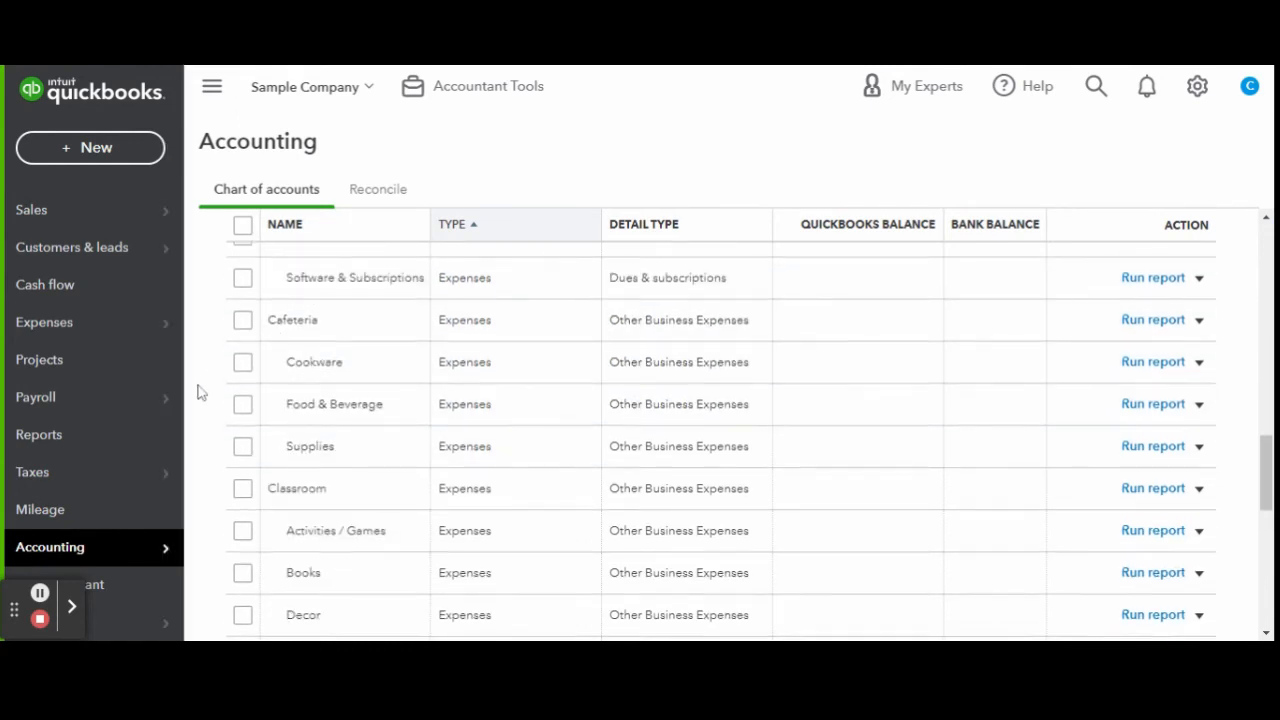
scroll(389, 306, down, 2)
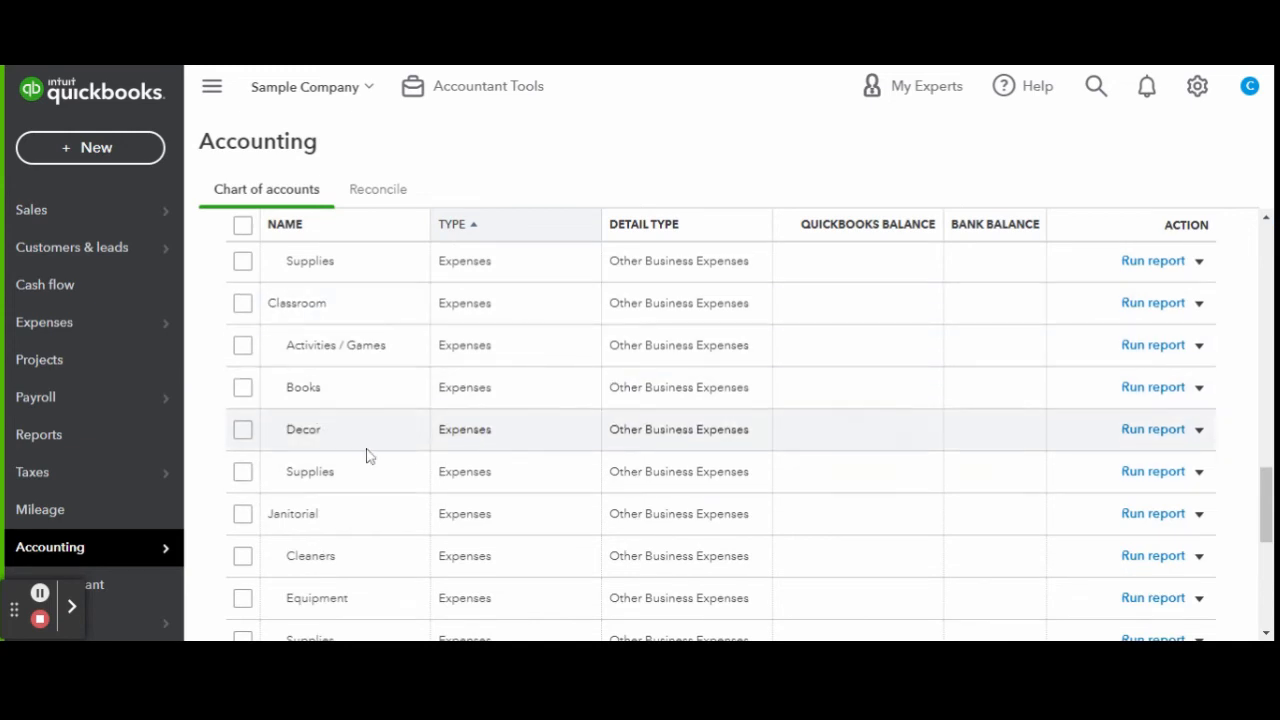
scroll(380, 430, down, 3)
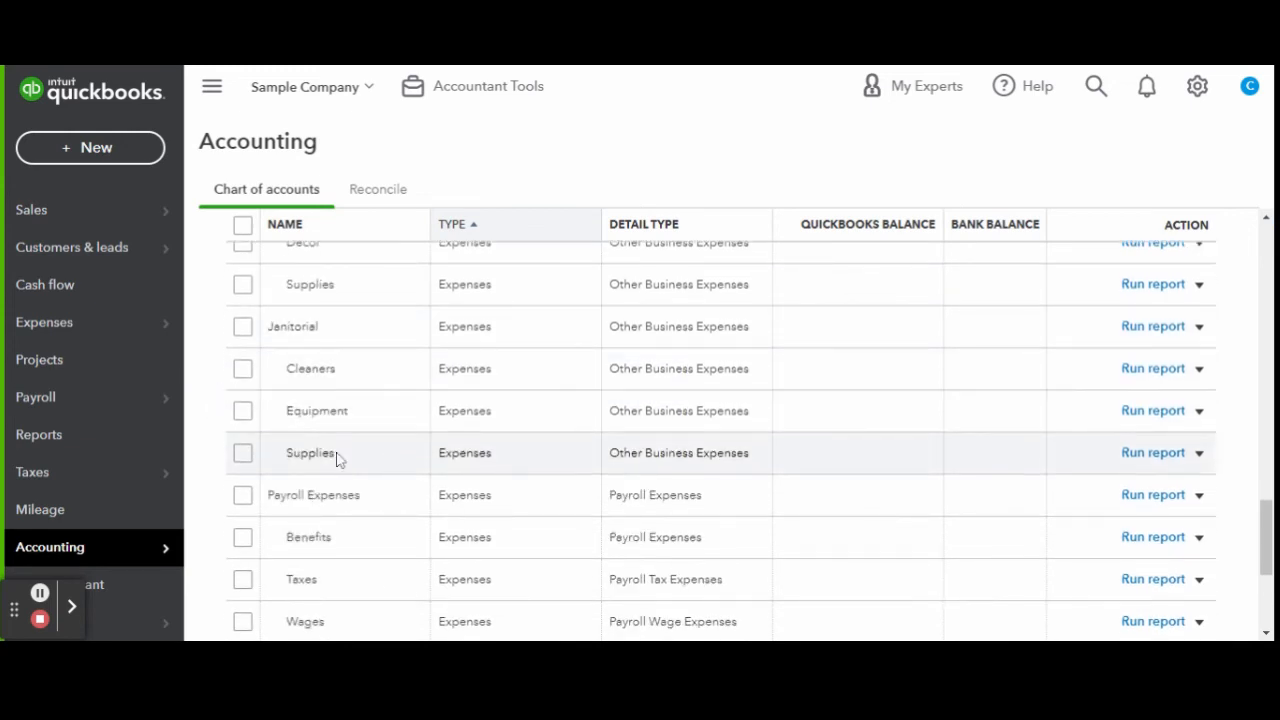
scroll(337, 457, down, 3)
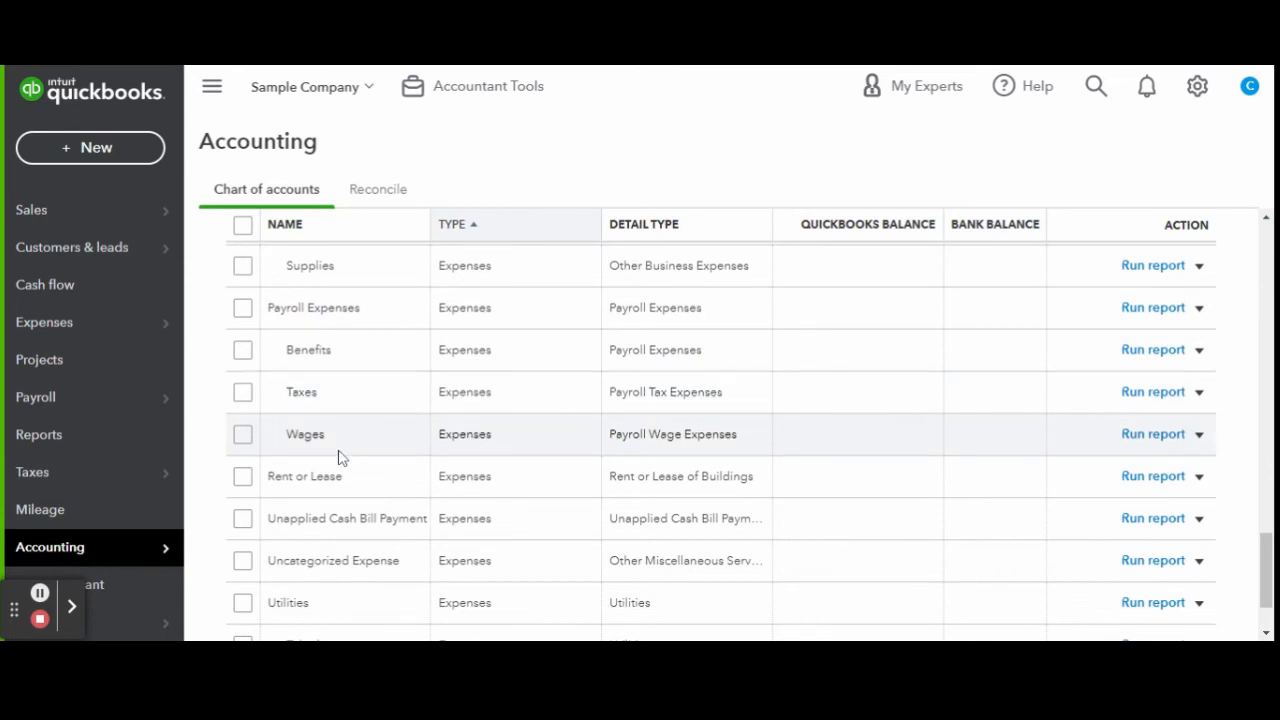
scroll(826, 457, up, 15)
Start a new asset account under Fixed Assets with tax form section Fixed Asset Computers.
click(1172, 247)
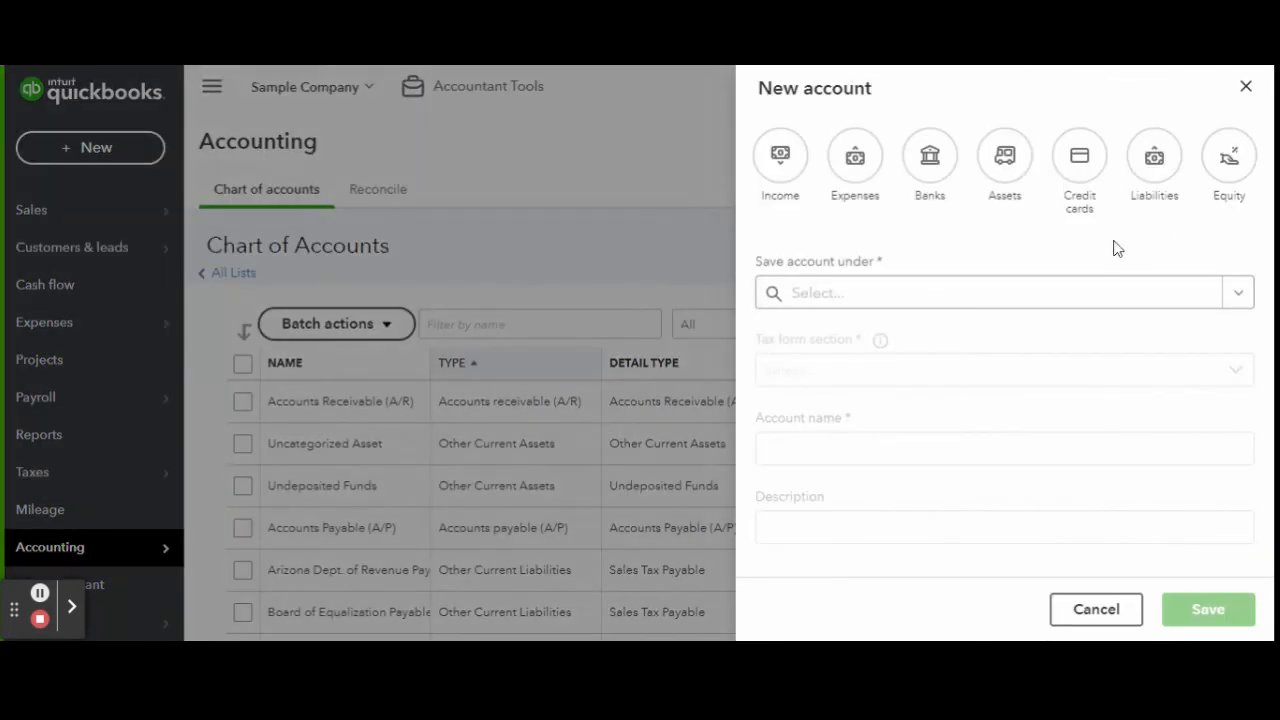
click(1005, 160)
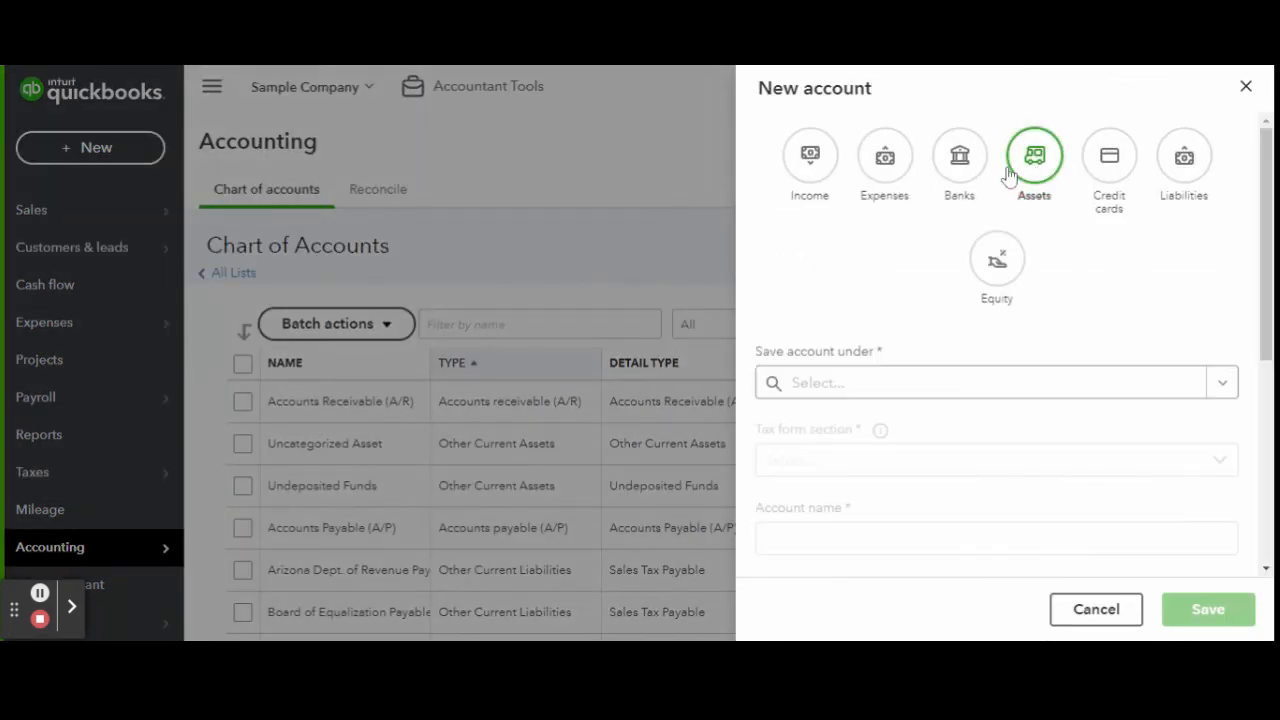
click(884, 393)
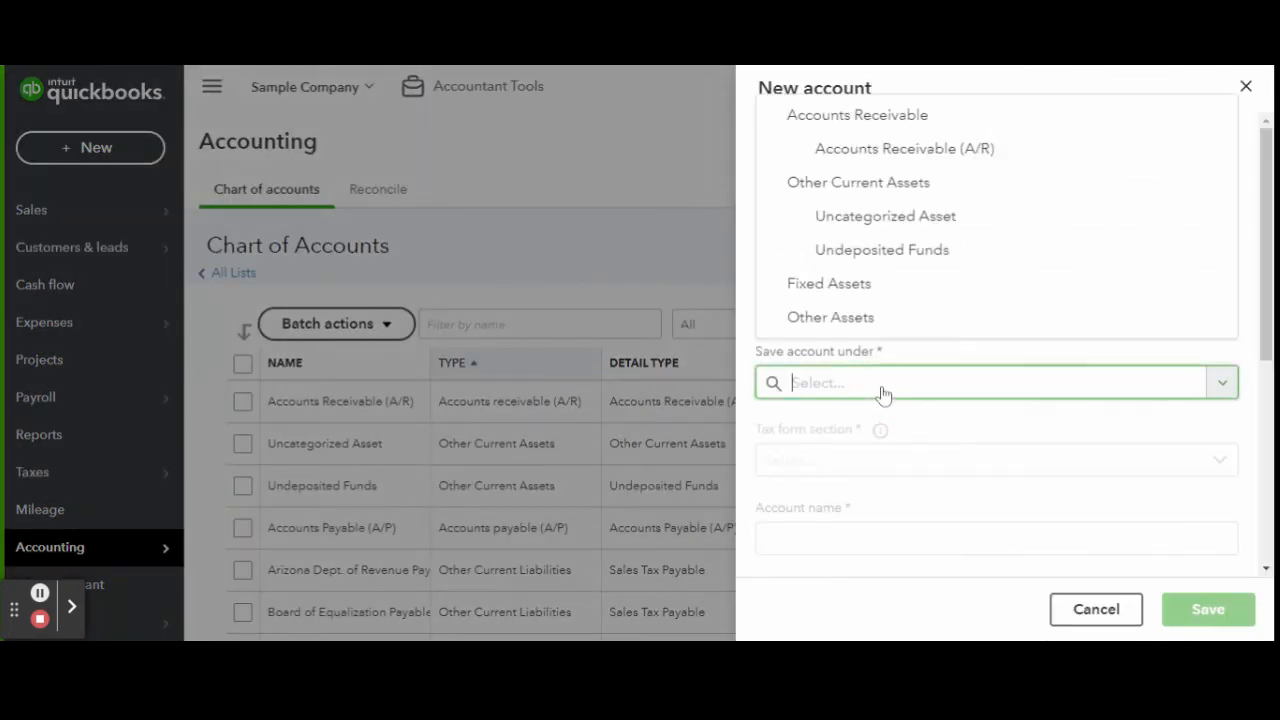
click(904, 288)
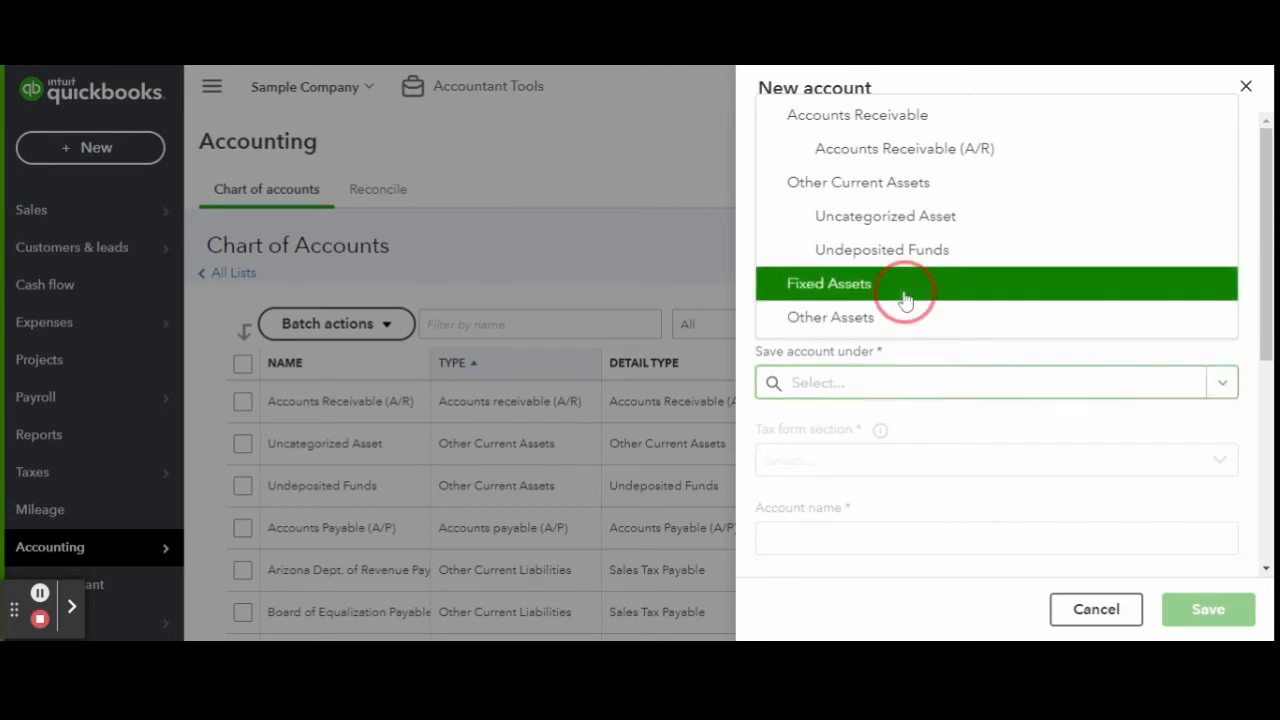
click(928, 462)
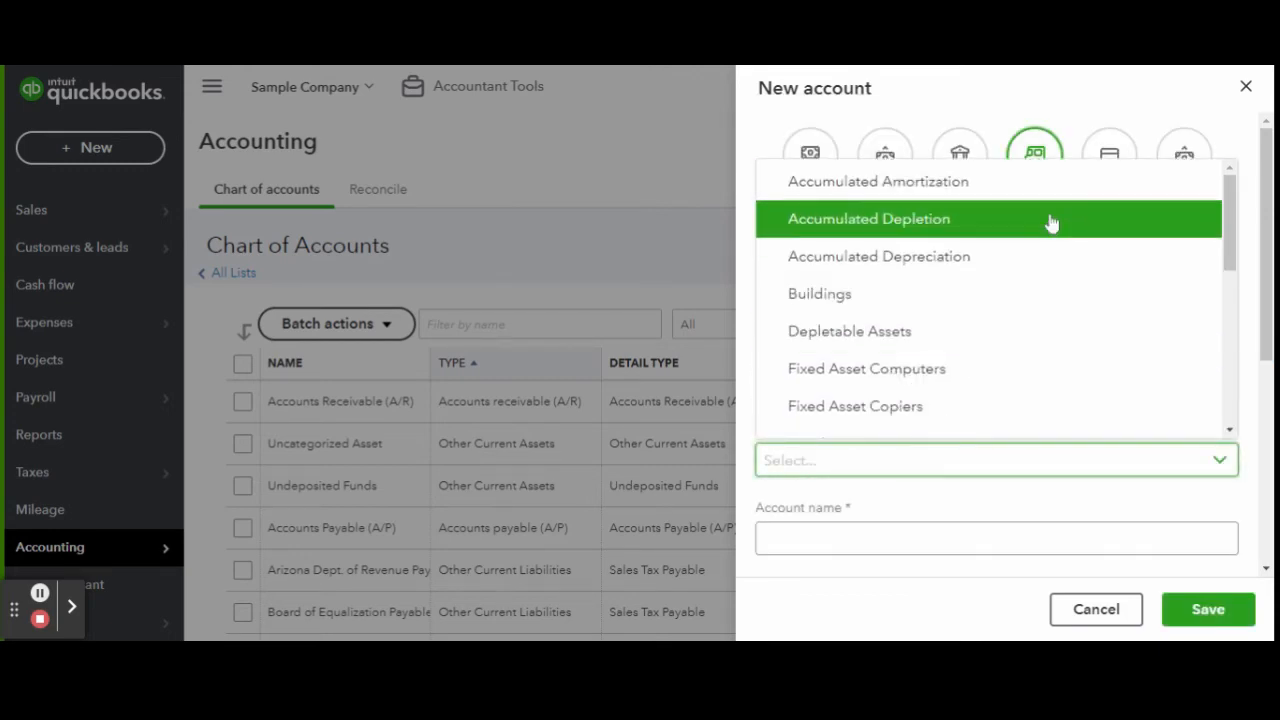
scroll(1052, 230, down, 1)
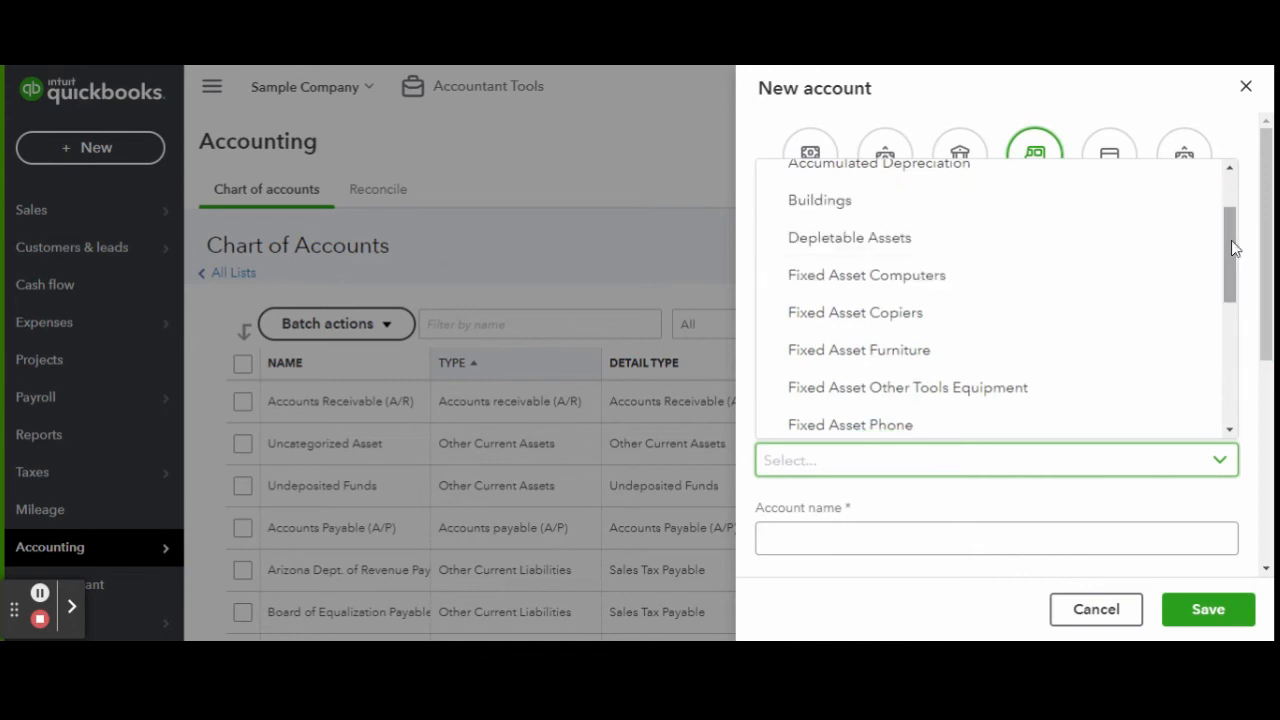
scroll(1231, 246, down, 2)
click(1020, 226)
Name the account 'Classroom Assets' and save it.
click(838, 537)
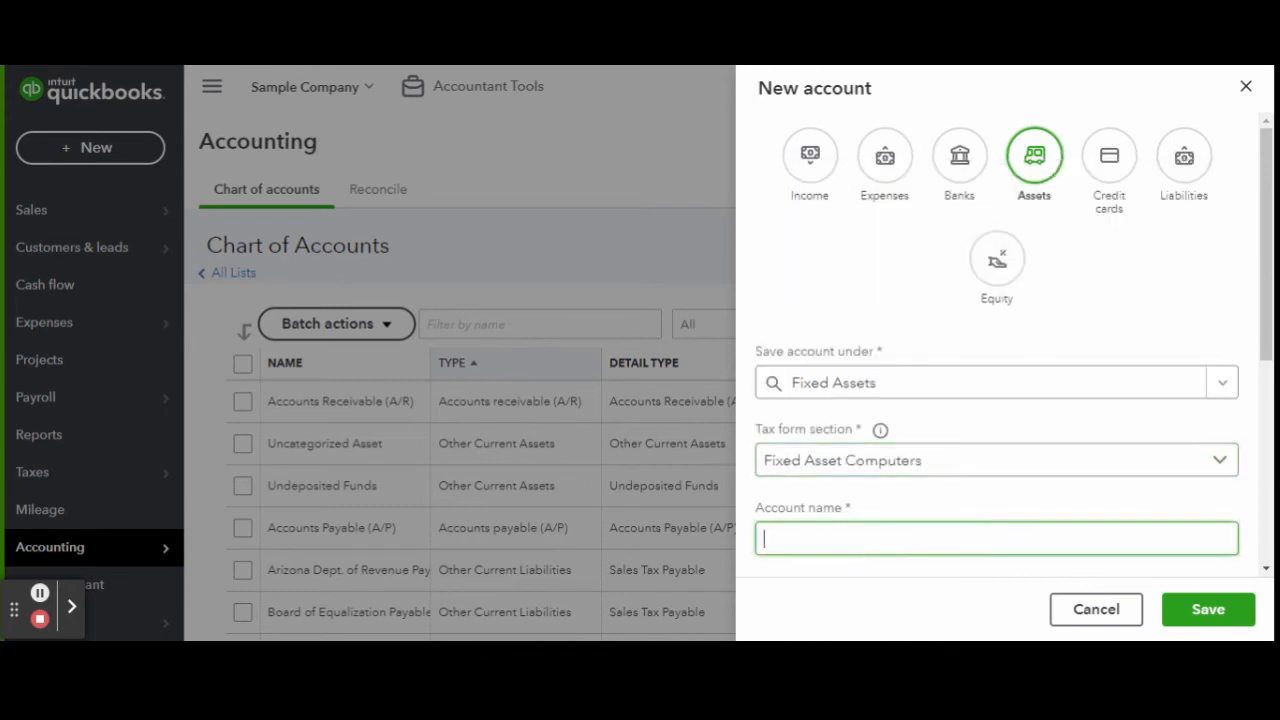
text(Classroom Computers)
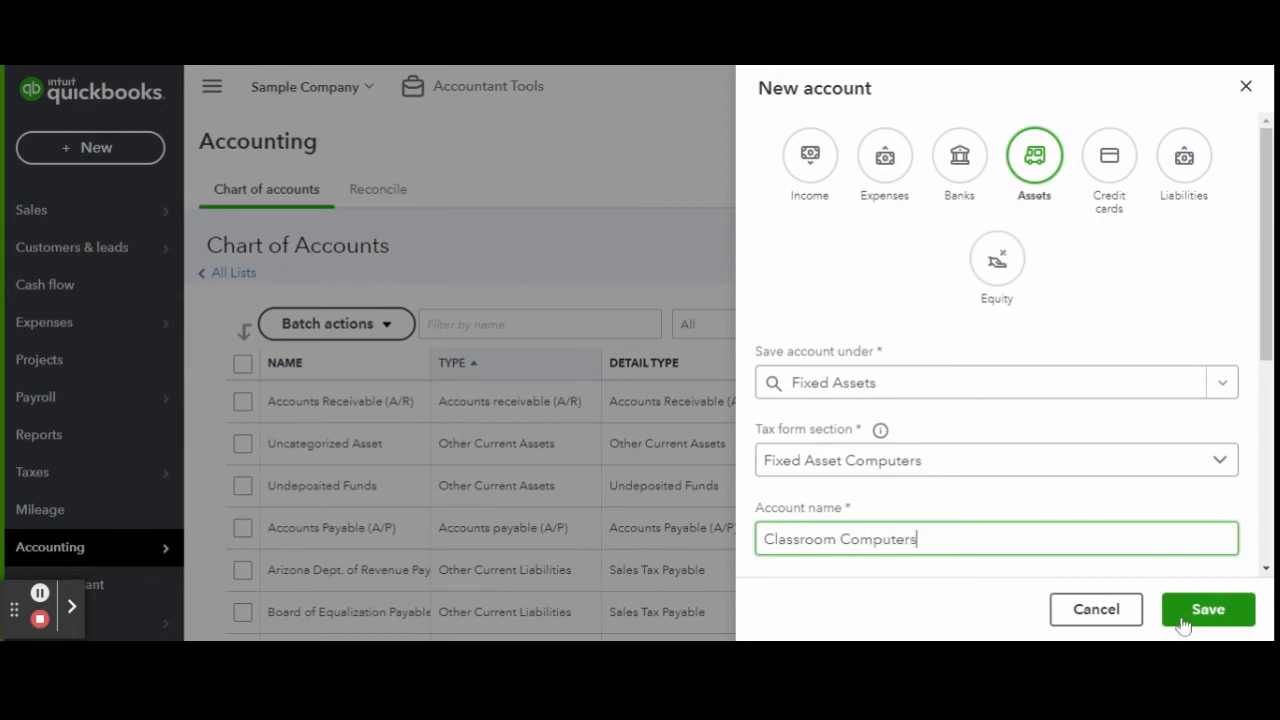
scroll(1130, 466, down, 1)
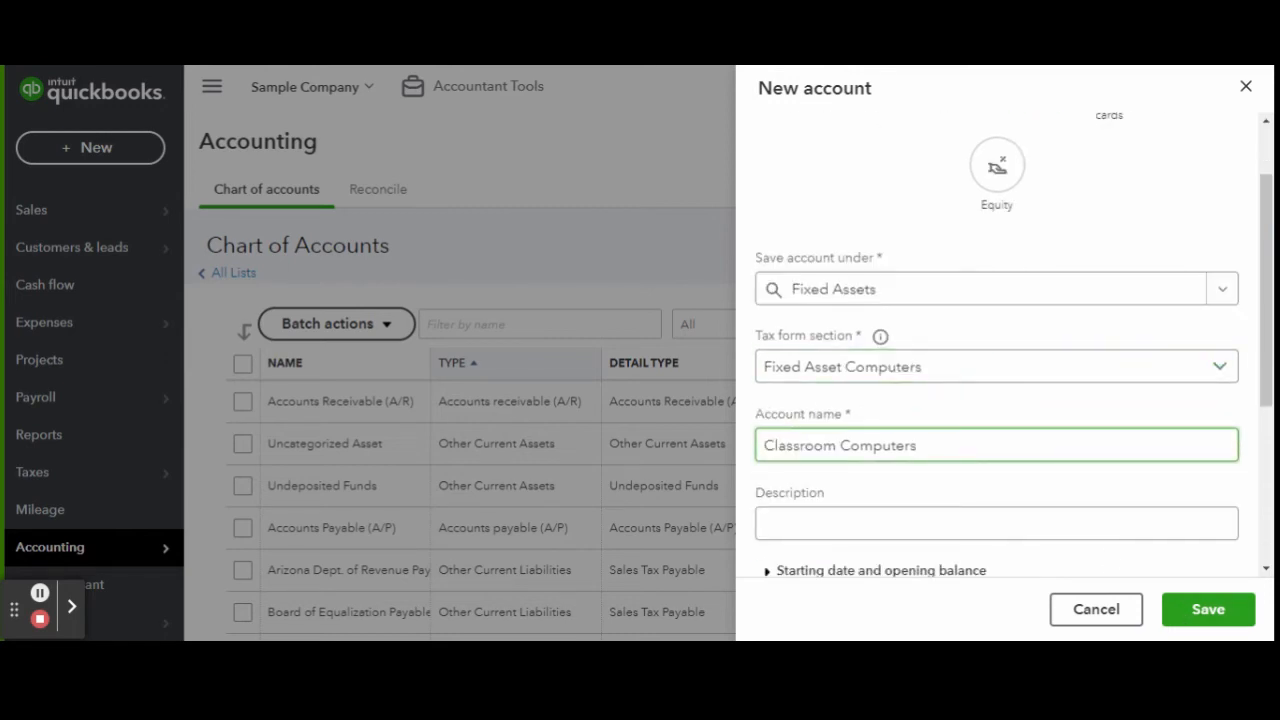
triple_click(766, 443)
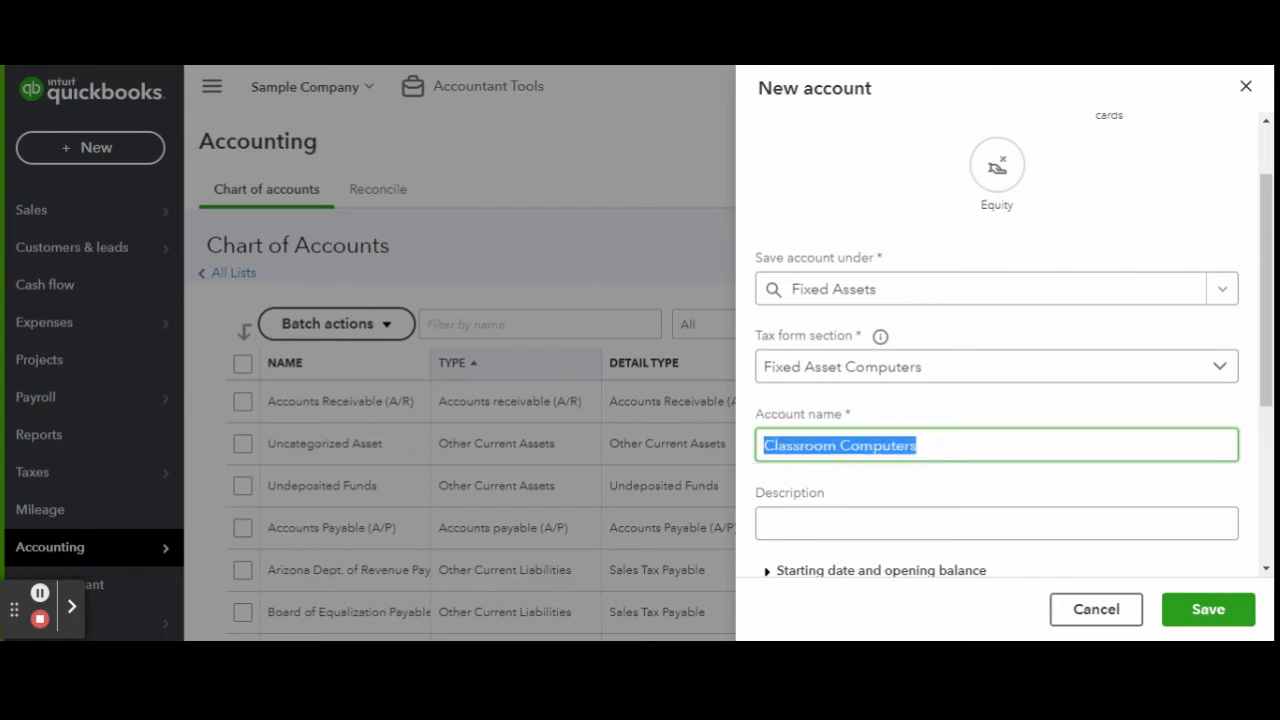
text(Classroom)
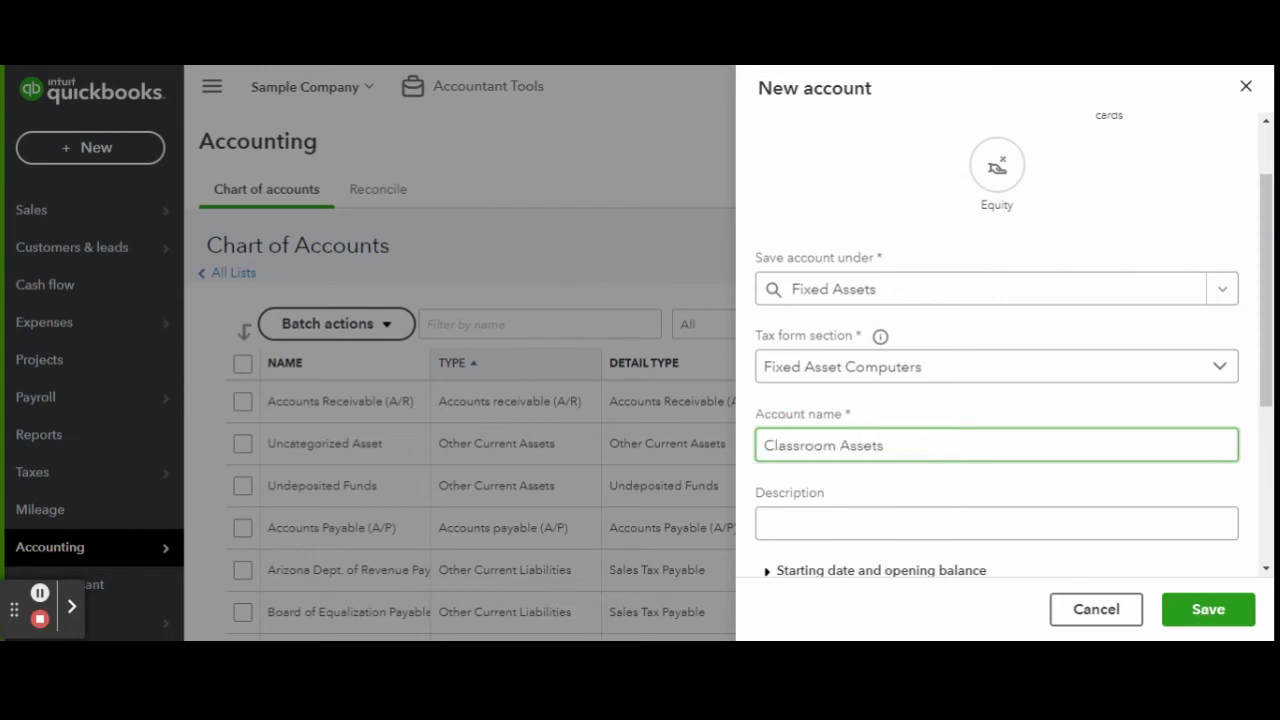
click(1245, 612)
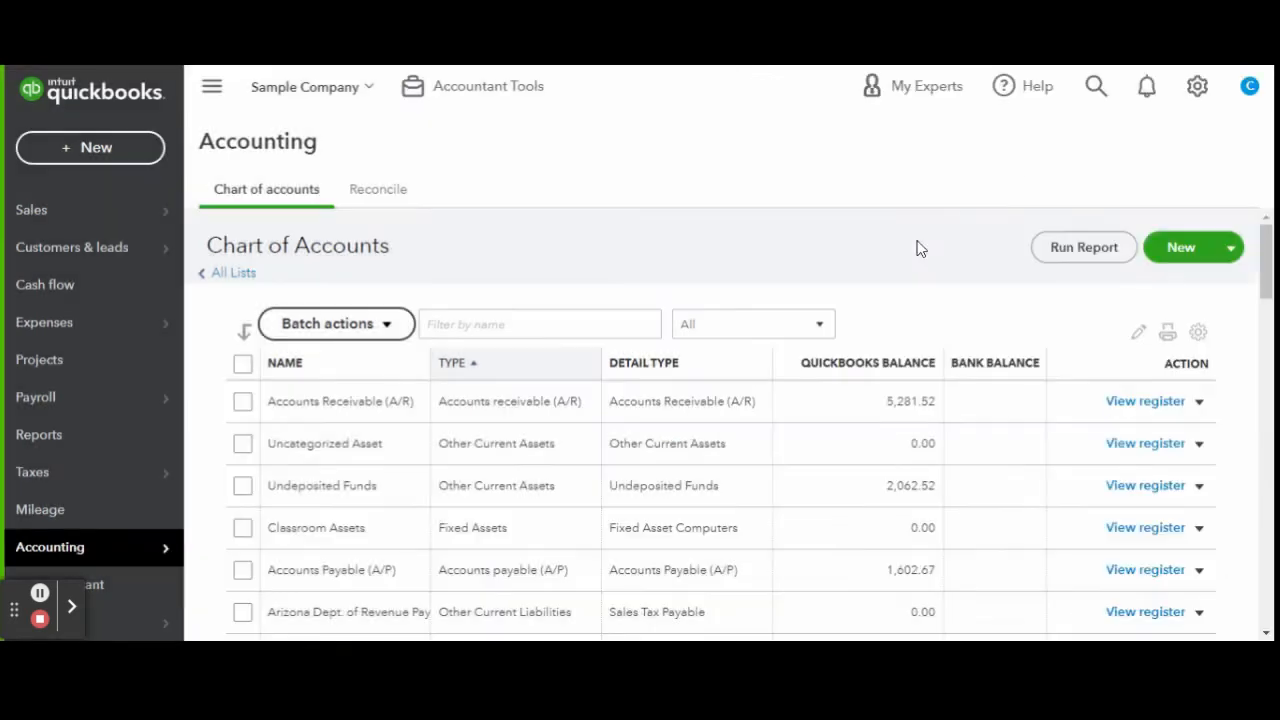
Add 'Classroom Computers' as an asset sub-account under Classroom Assets and save it.
click(1170, 249)
click(1025, 158)
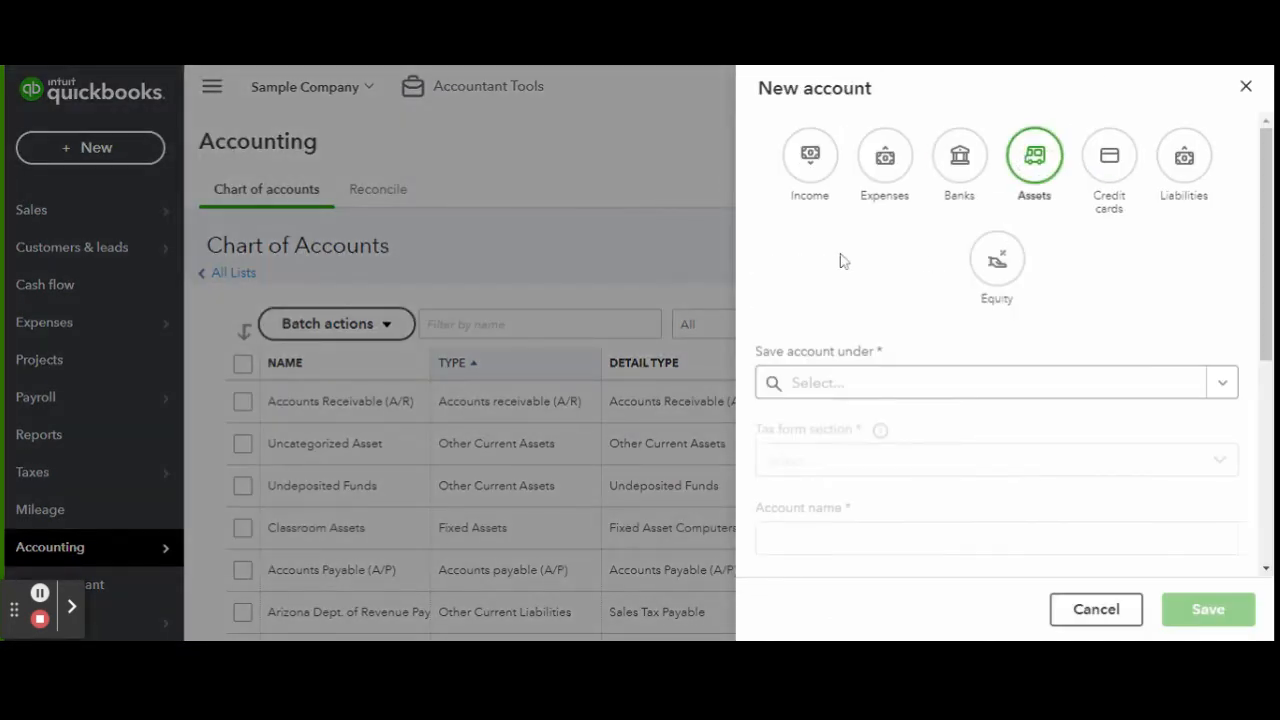
scroll(845, 270, down, 1)
click(900, 289)
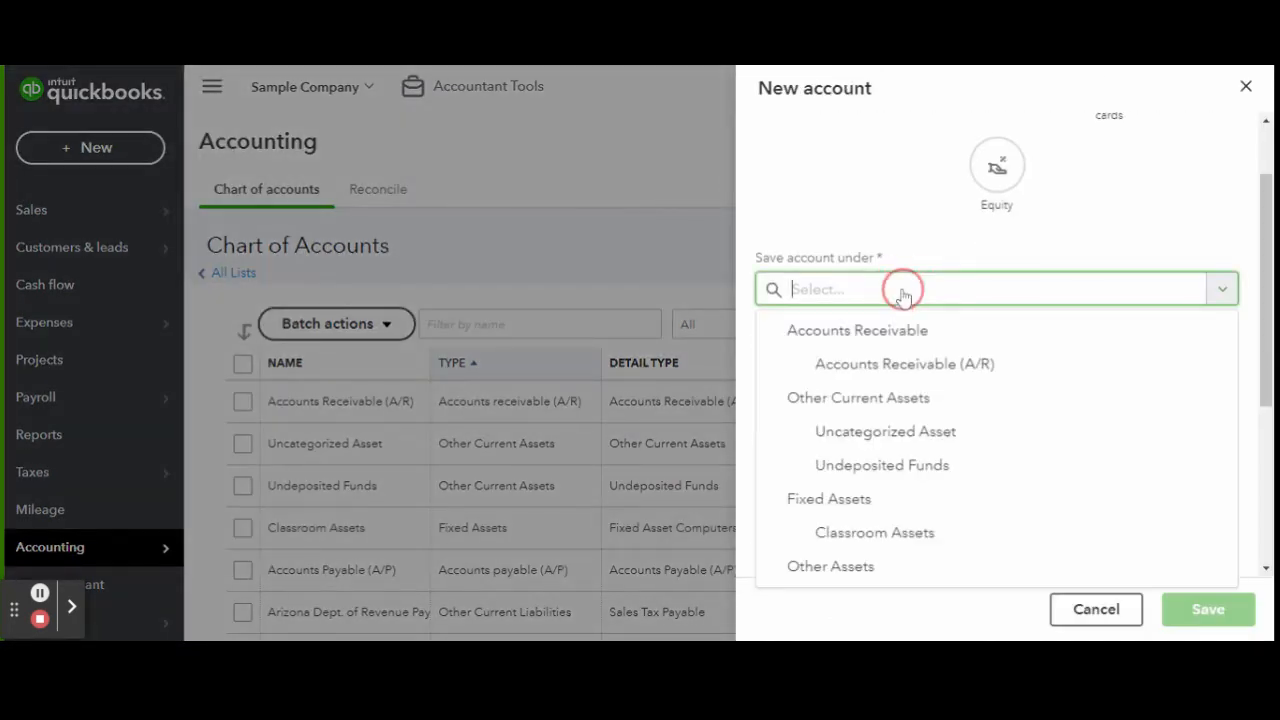
click(978, 540)
text(Classroom Computers)
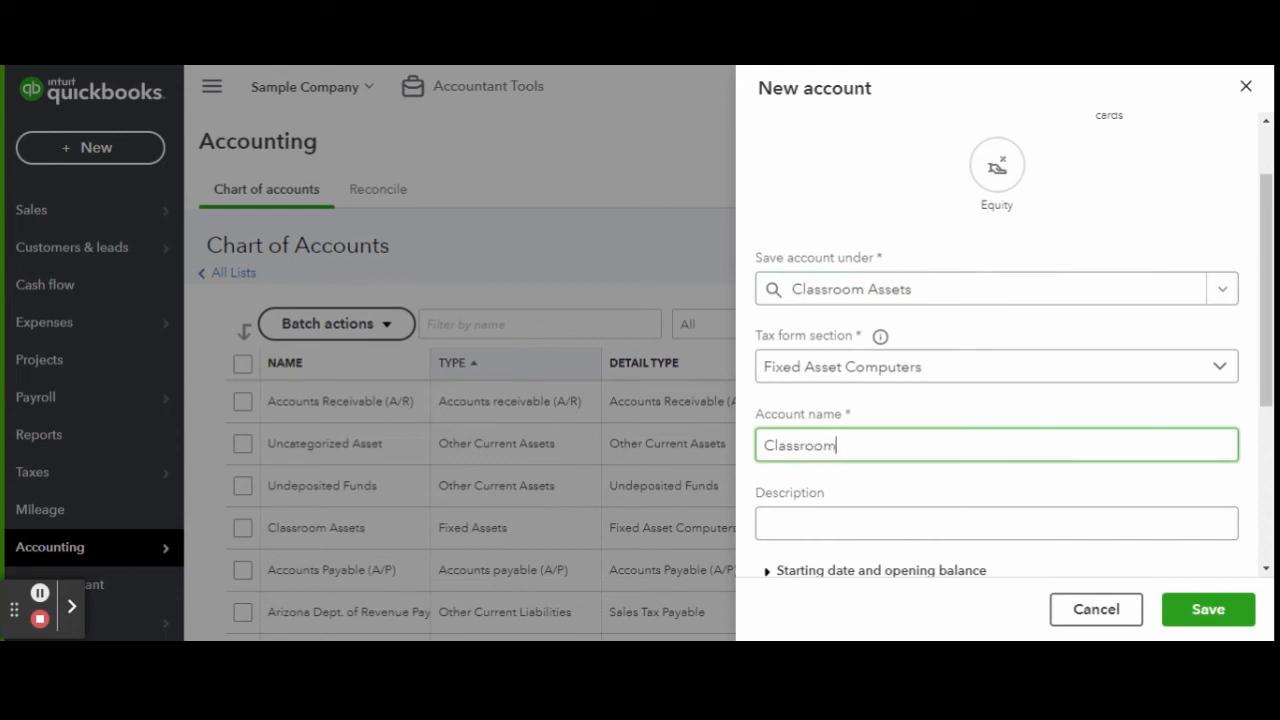
click(1237, 623)
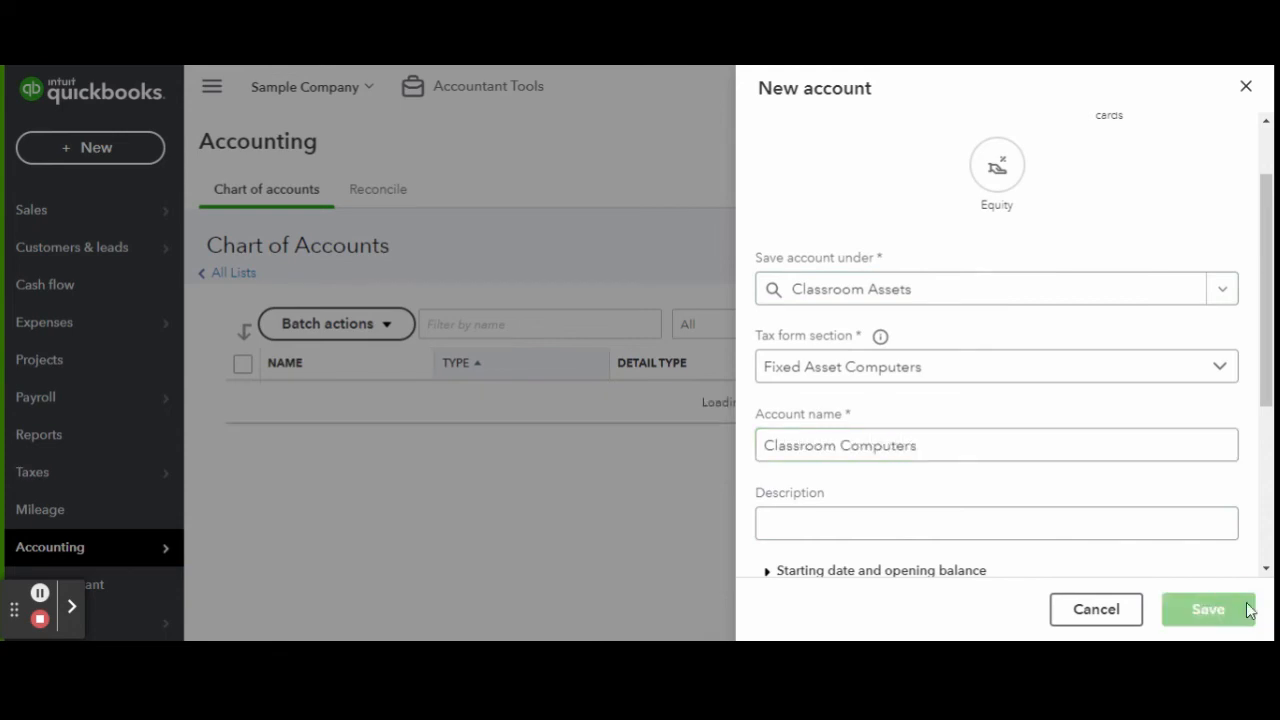
Add 'Classroom Tablets' as an asset sub-account under Classroom Assets and save it.
click(1186, 250)
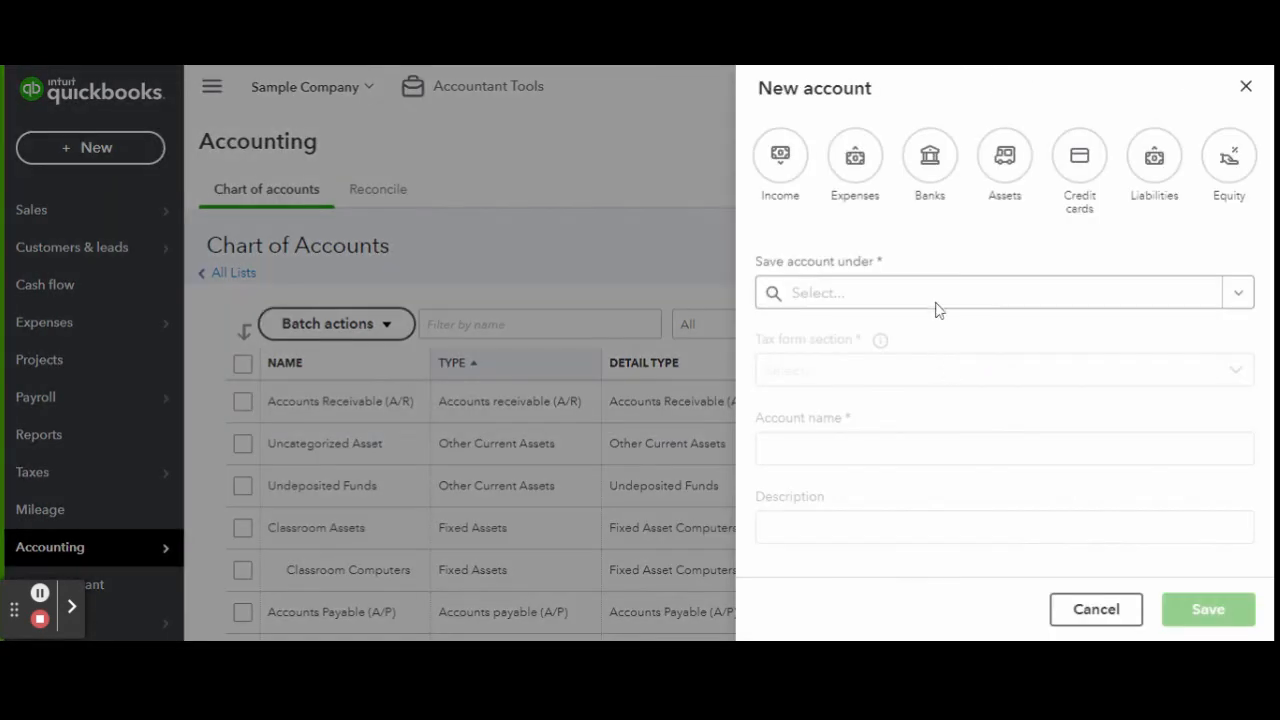
click(1006, 158)
click(866, 378)
scroll(894, 329, down, 3)
click(920, 407)
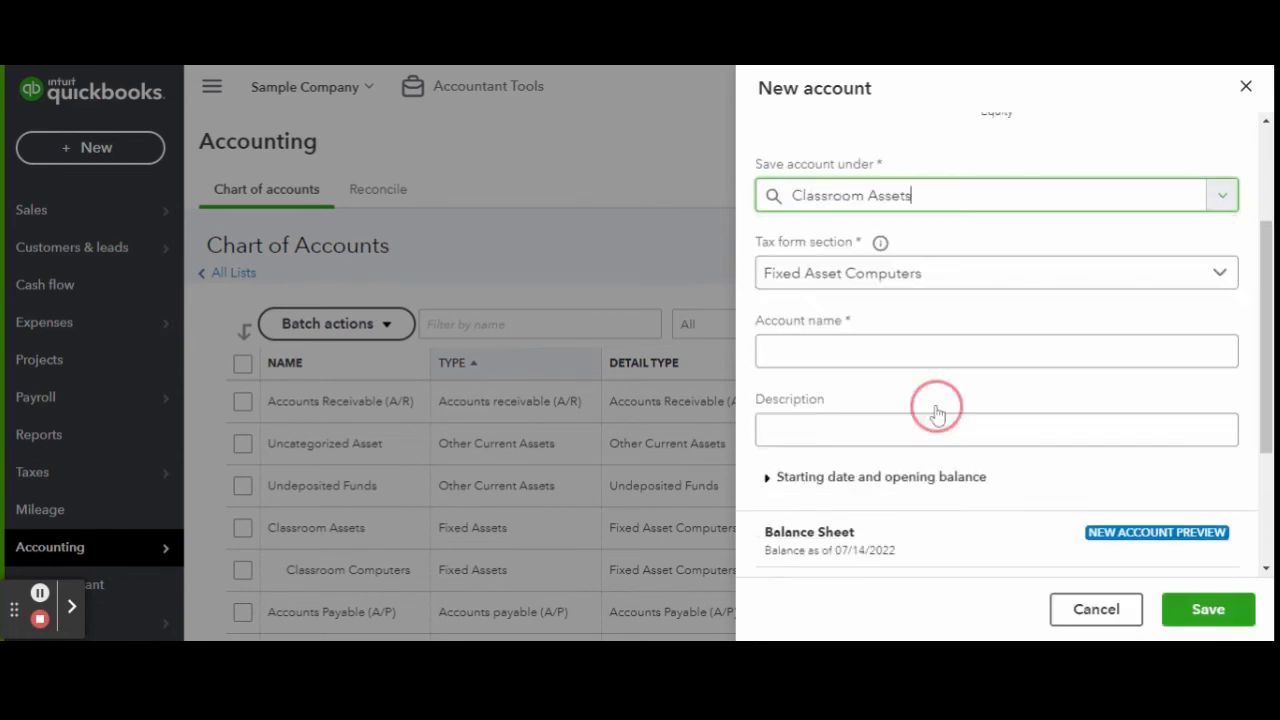
click(948, 355)
text(Classroom Tablets)
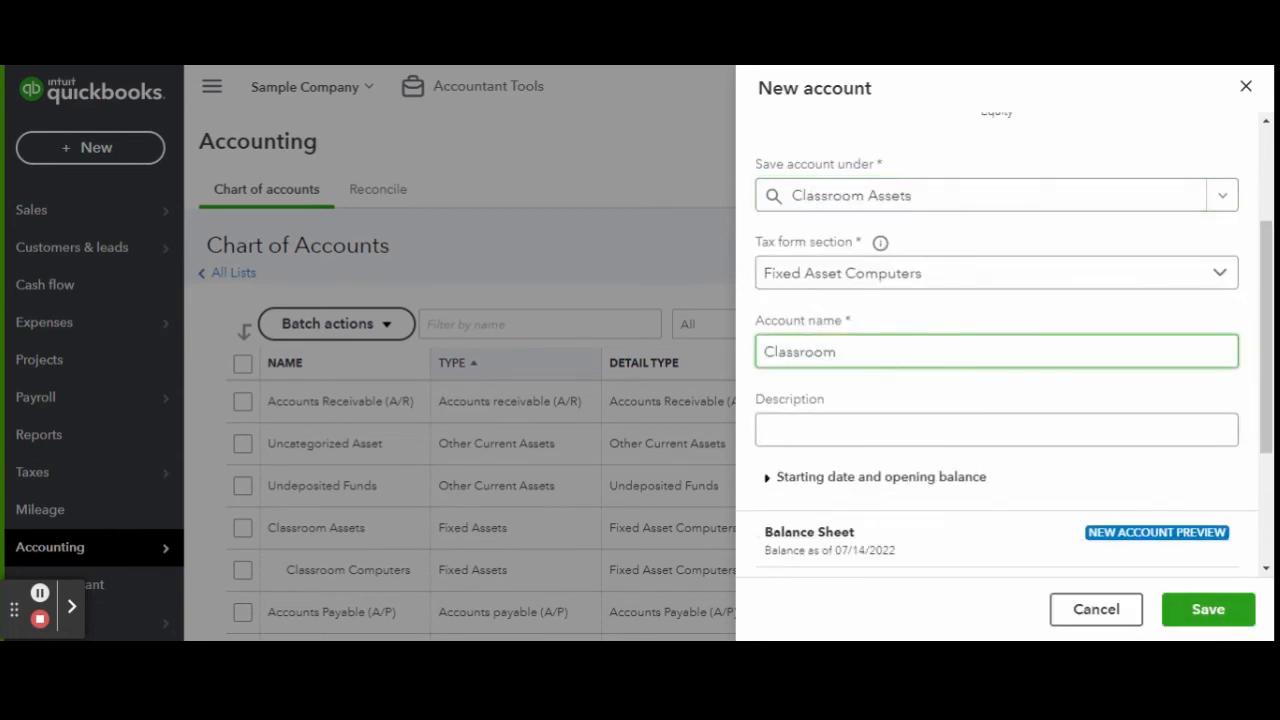
click(1222, 614)
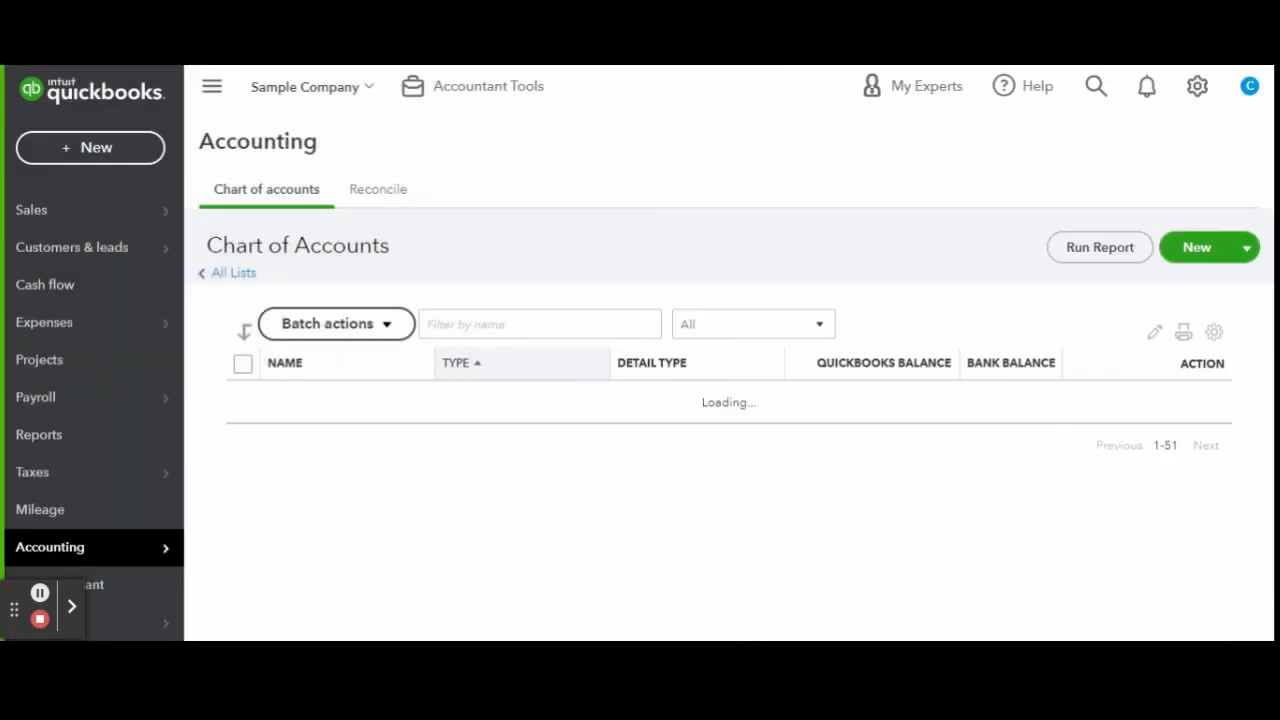
click(1170, 248)
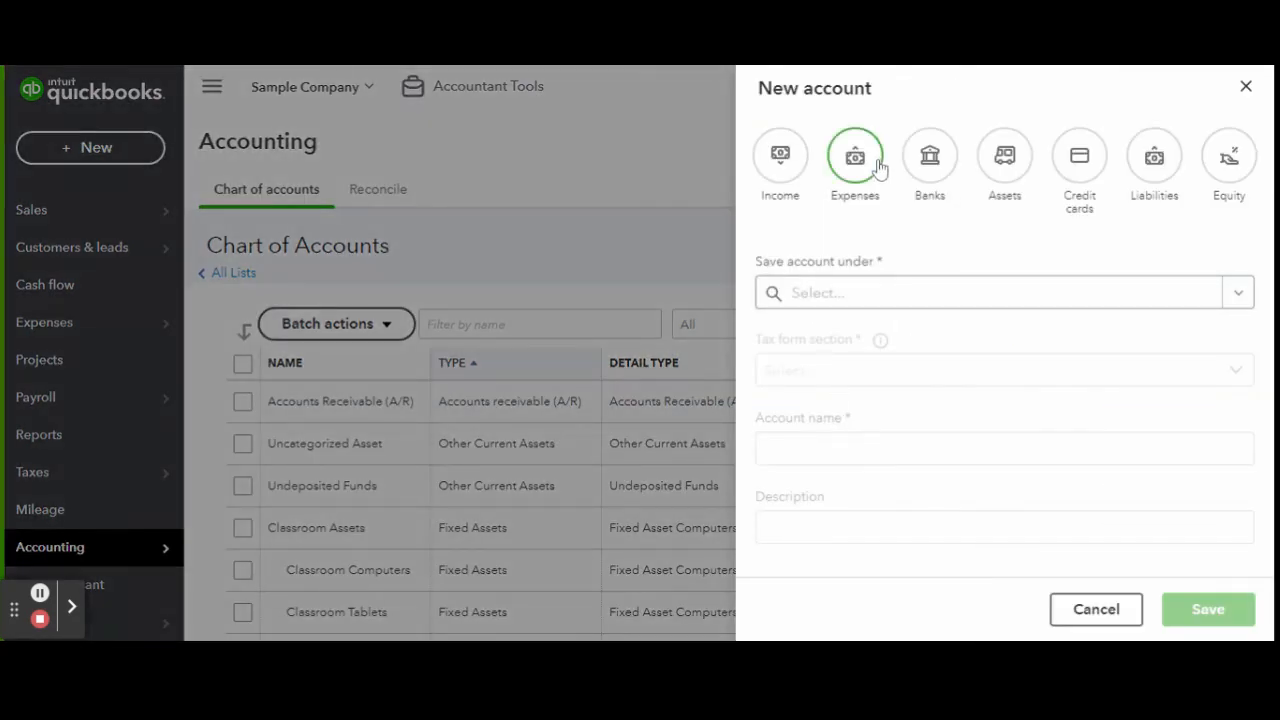
Make the new account an asset under Fixed Assets with the Vehicles tax form section.
click(1005, 158)
click(871, 375)
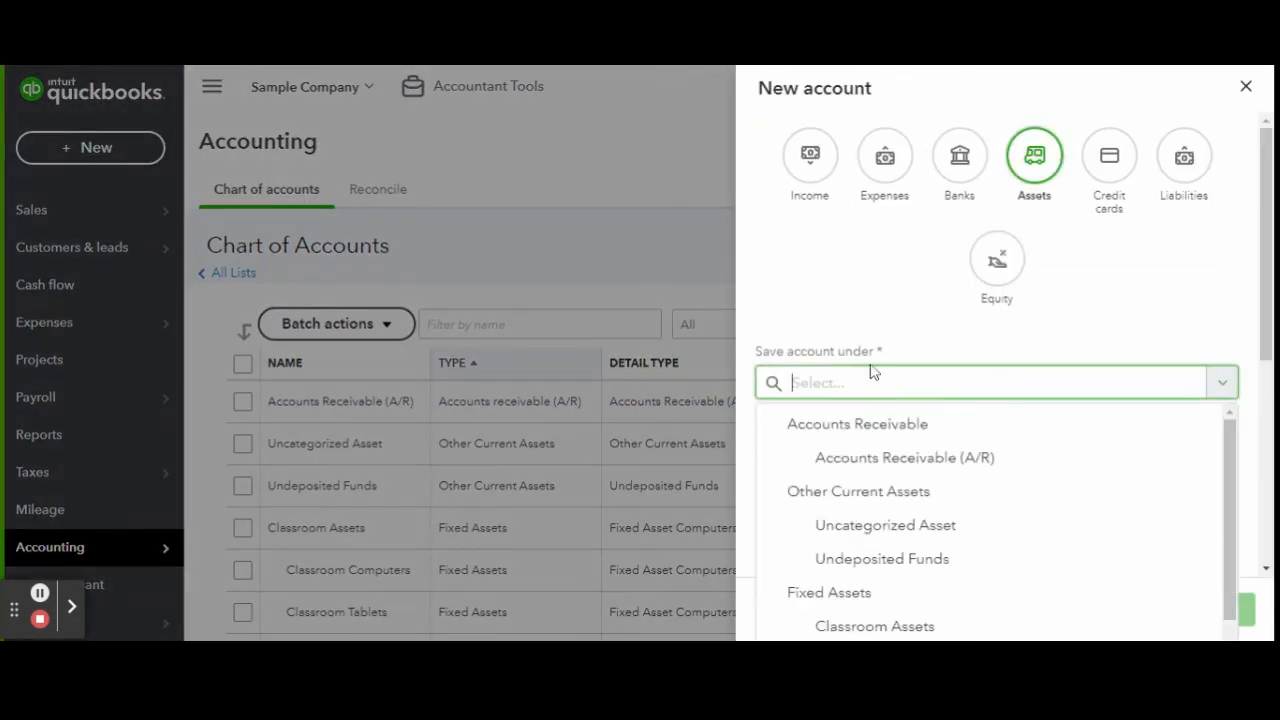
click(905, 405)
click(903, 284)
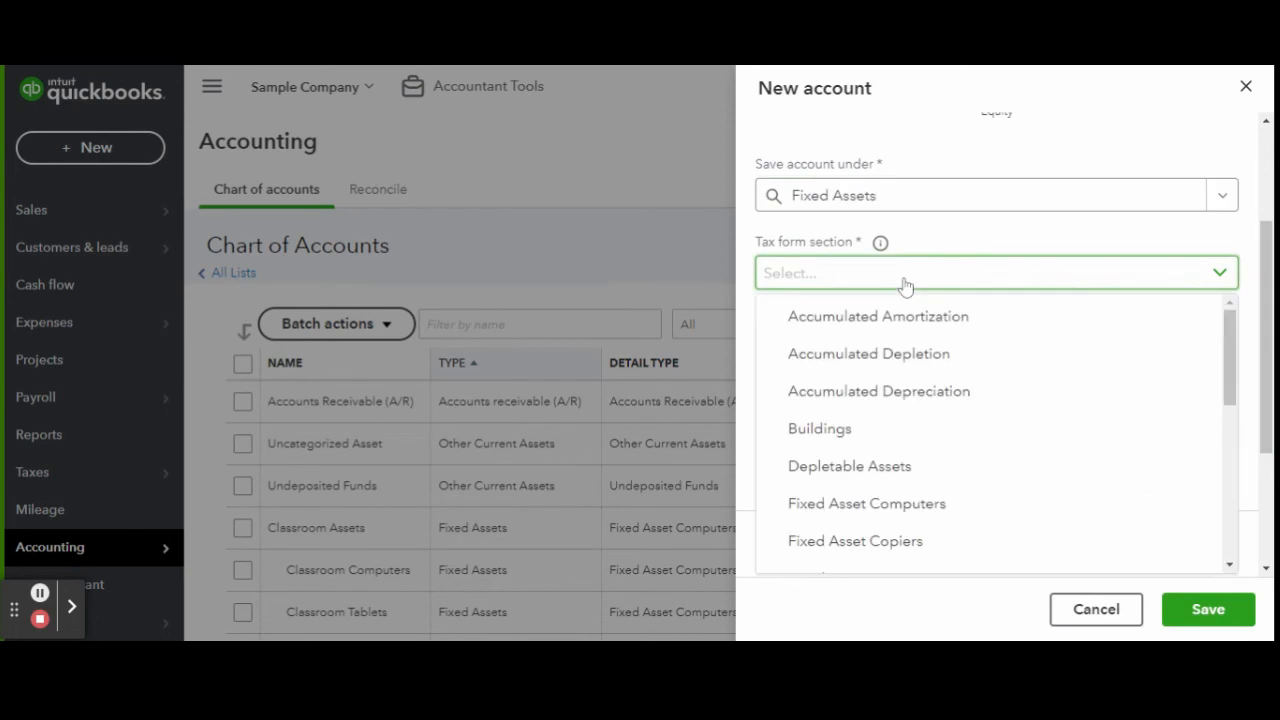
scroll(1110, 365, down, 2)
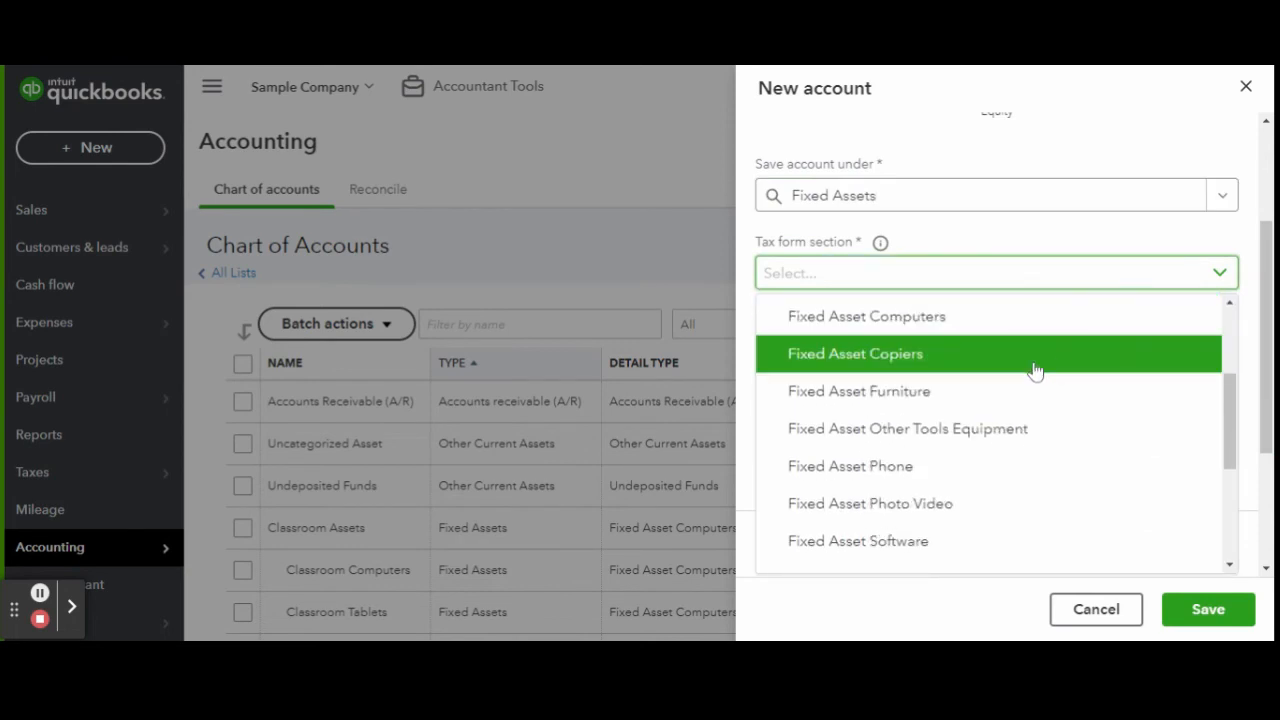
scroll(1065, 470, down, 1)
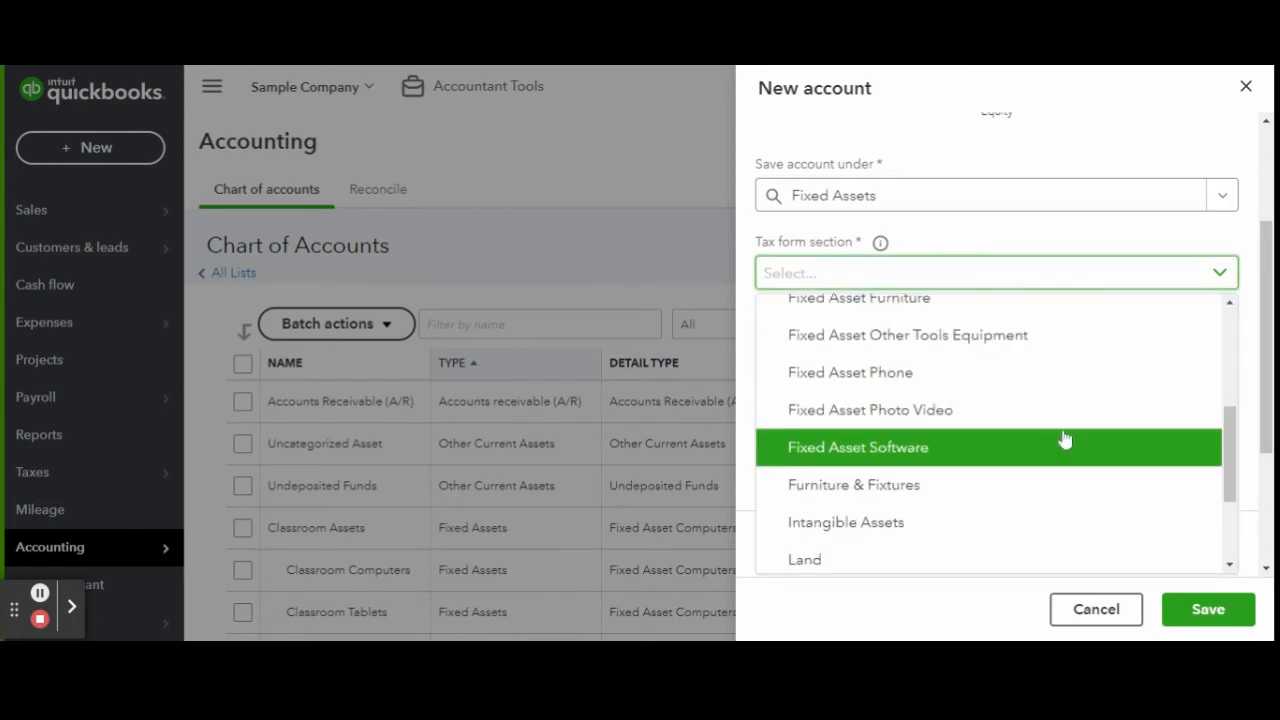
scroll(997, 495, down, 1)
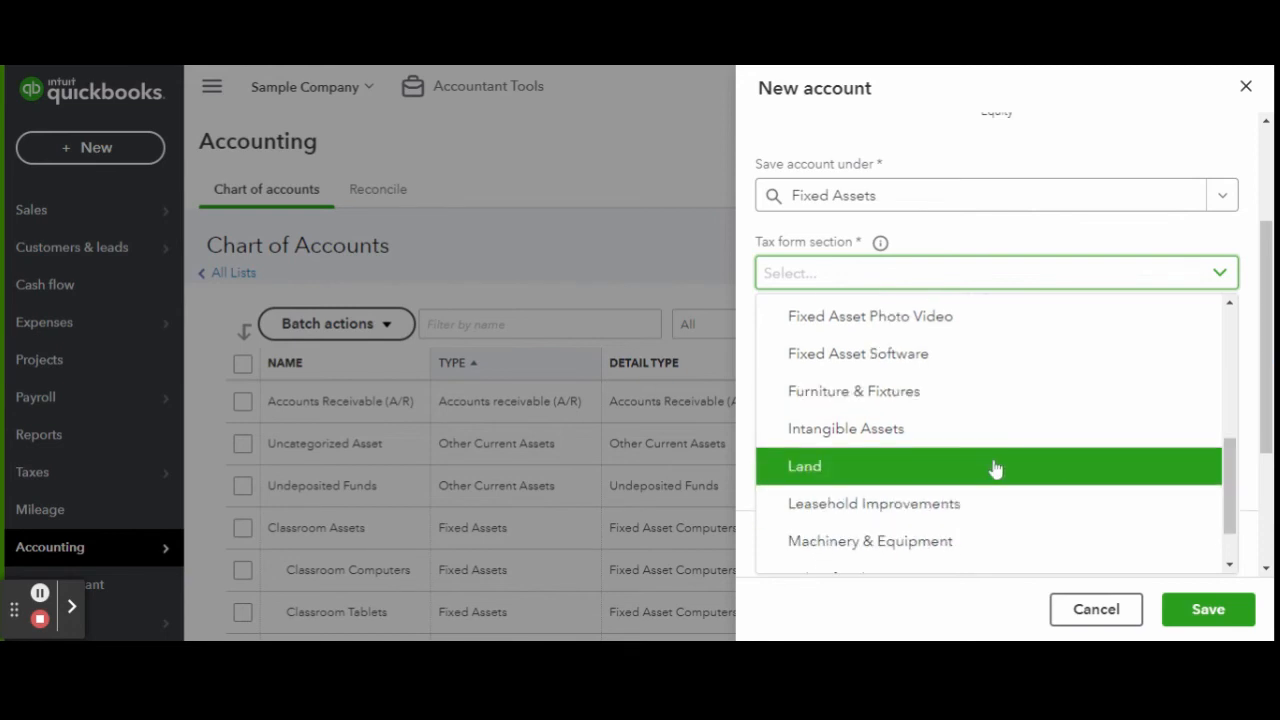
scroll(1000, 460, down, 1)
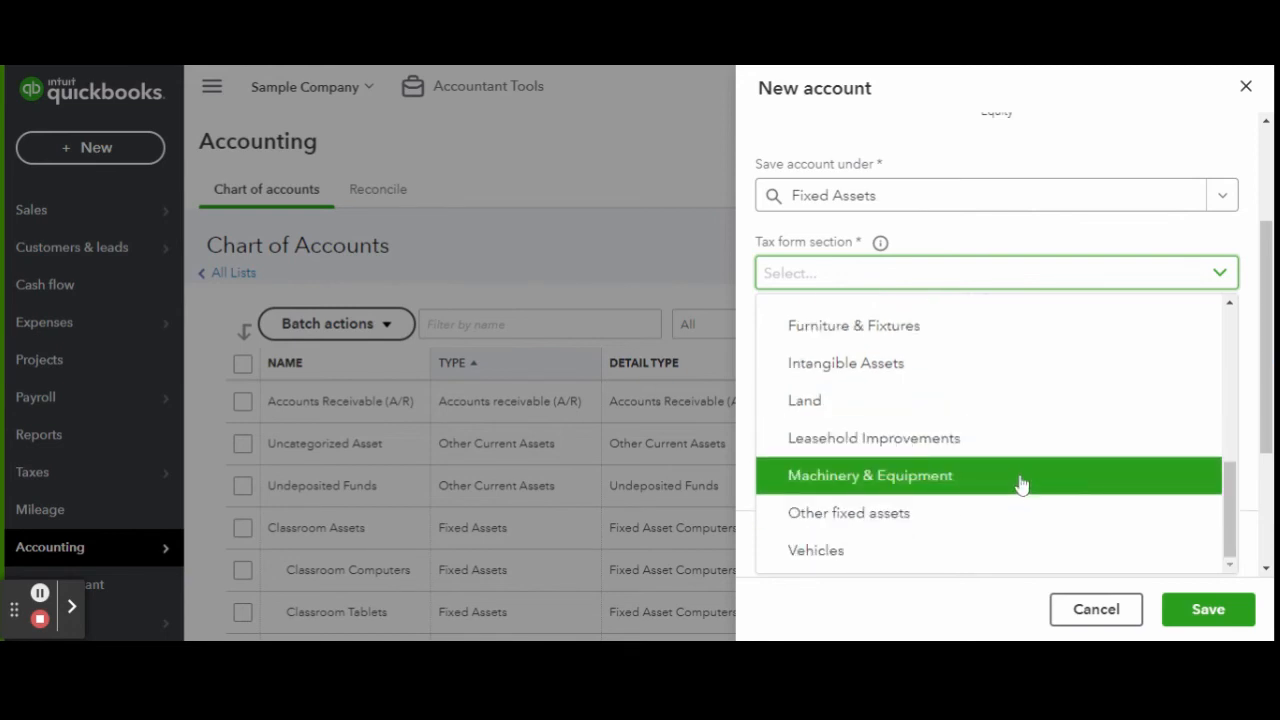
click(984, 552)
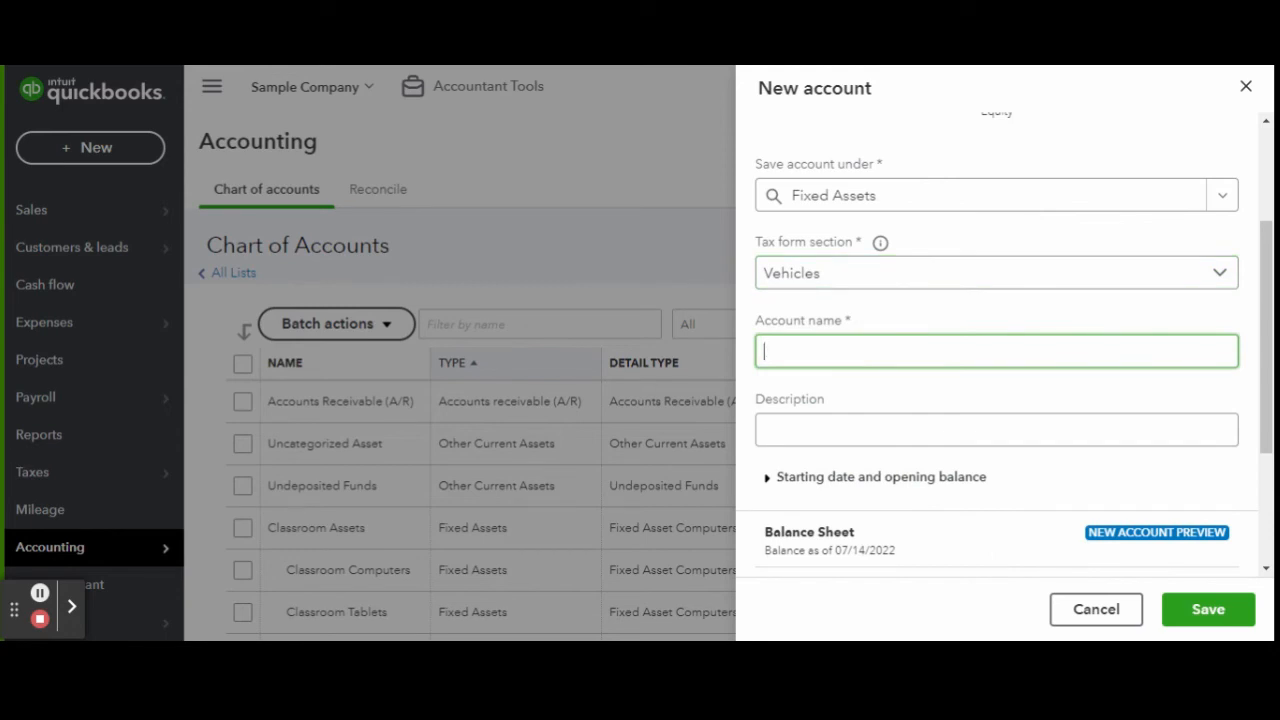
Name the account 'Children Transport Van' and move to the description field for the VIN.
text(Children Transport Van)
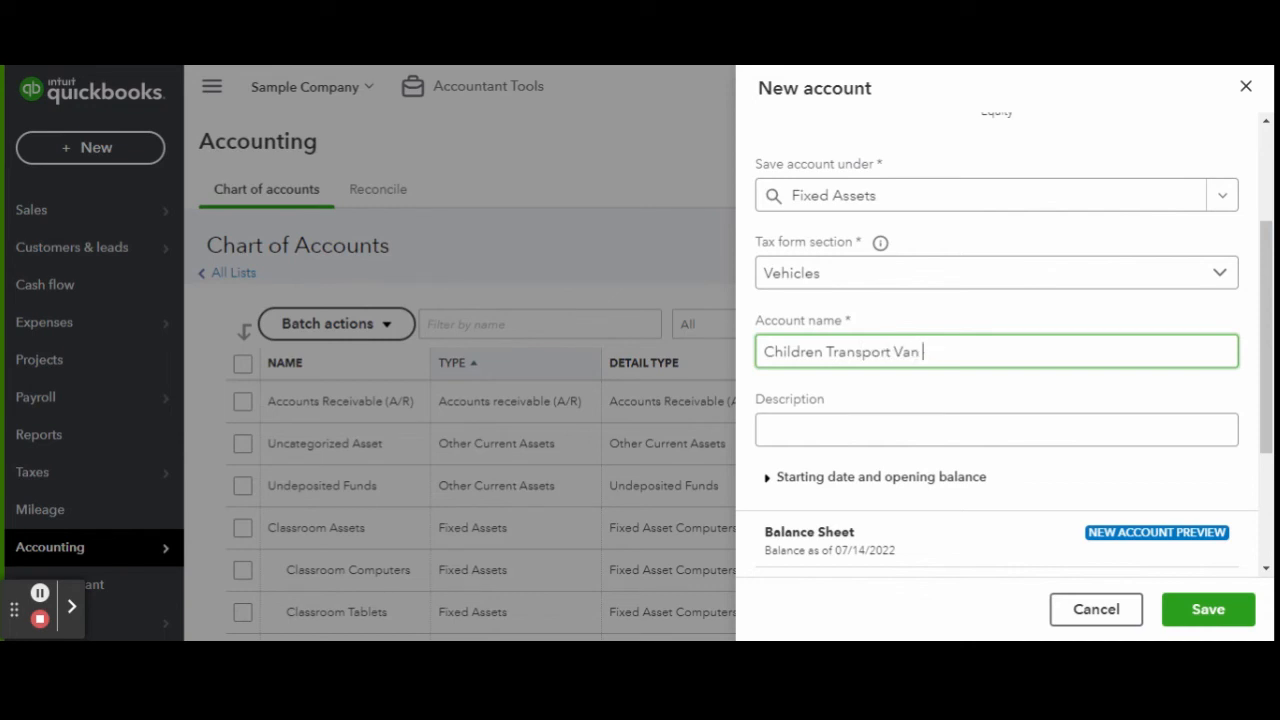
scroll(880, 386, down, 1)
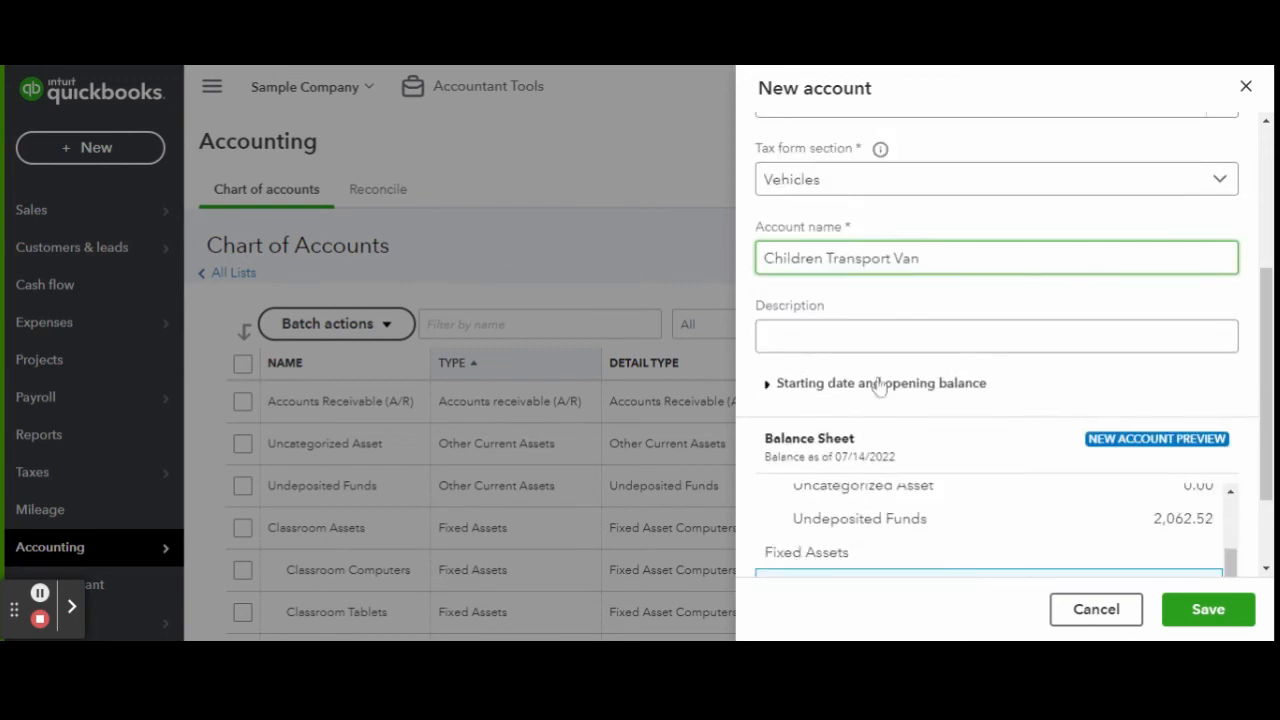
click(886, 337)
click(919, 262)
click(880, 337)
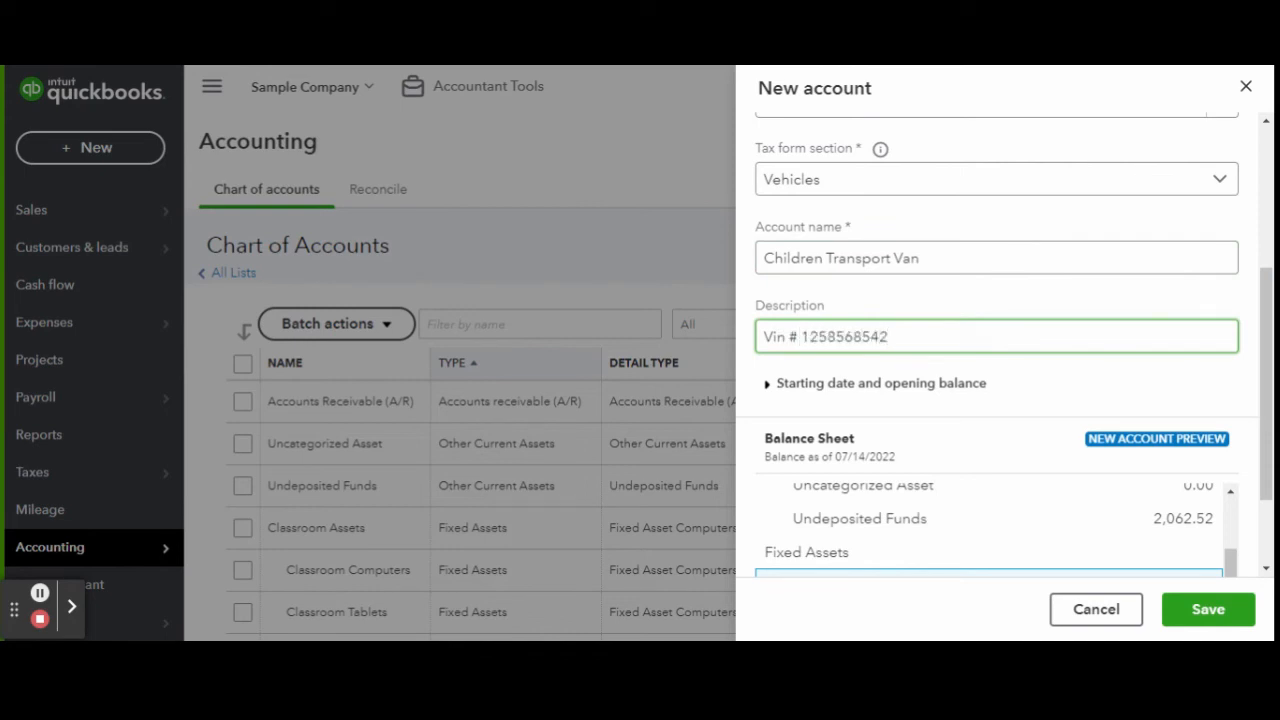
scroll(1020, 393, down, 1)
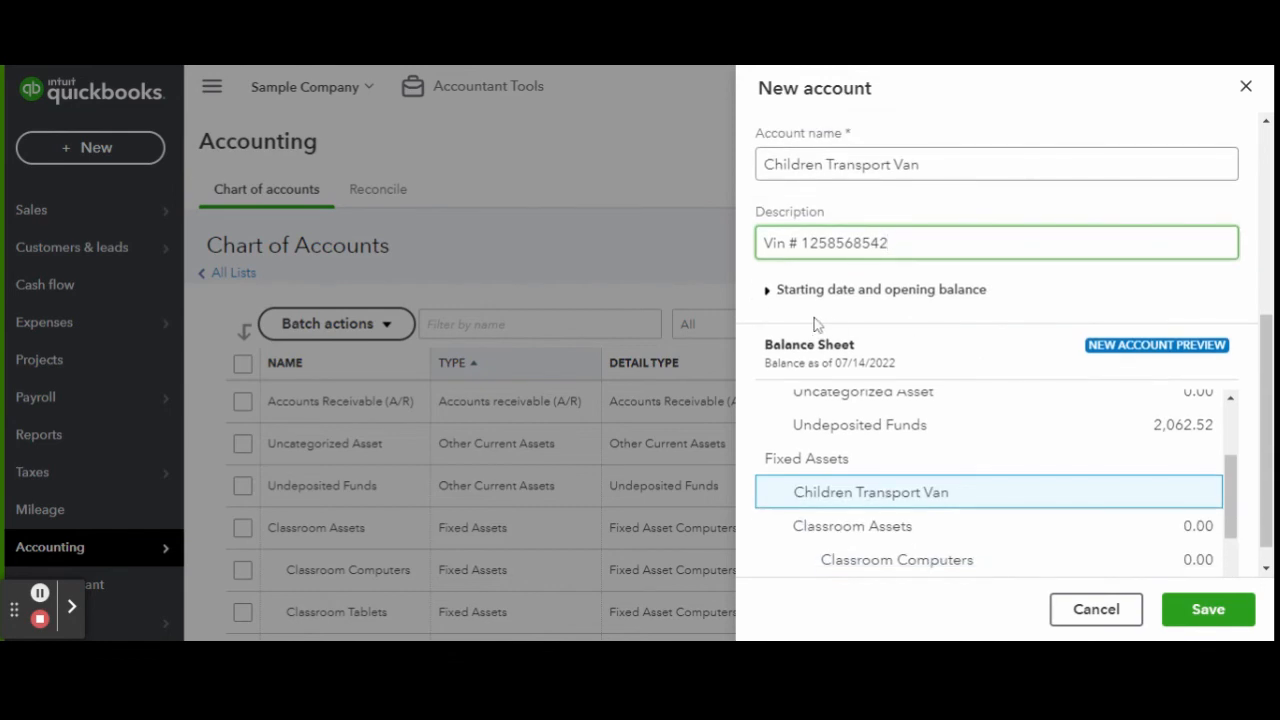
Set the account's starting date to April 6, 2022 using Other date.
click(765, 290)
click(898, 354)
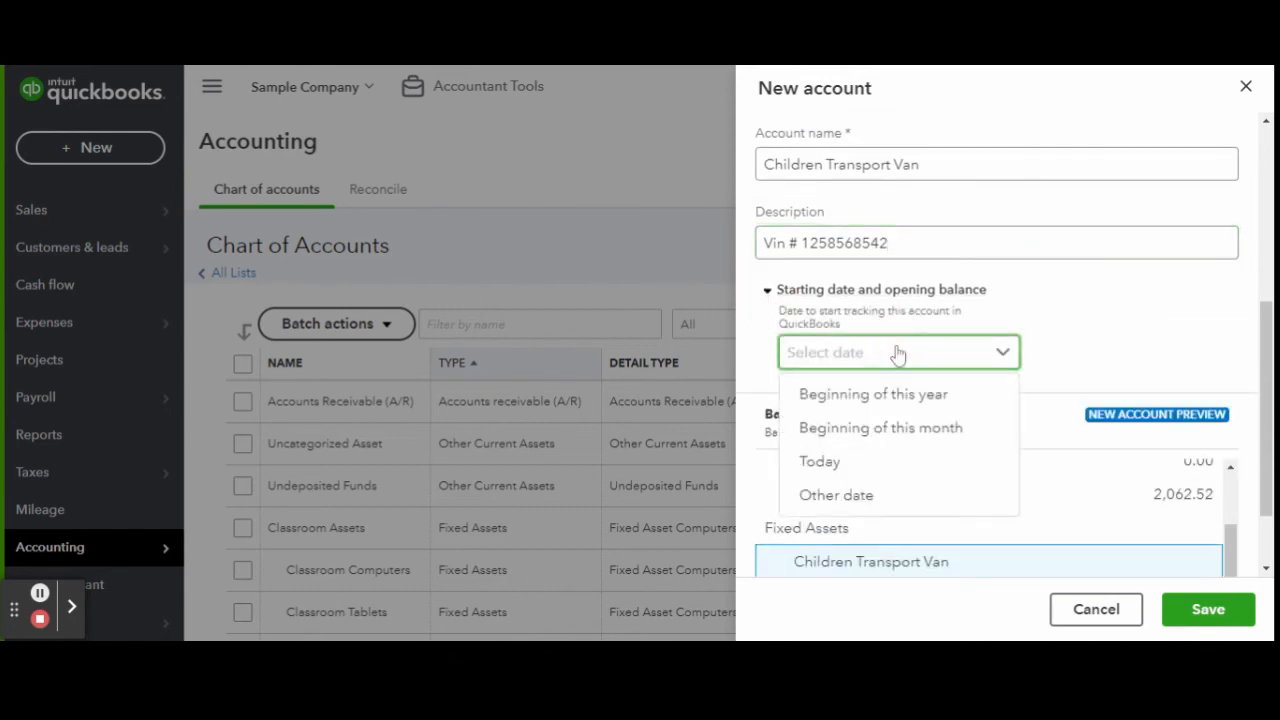
click(886, 500)
click(1023, 429)
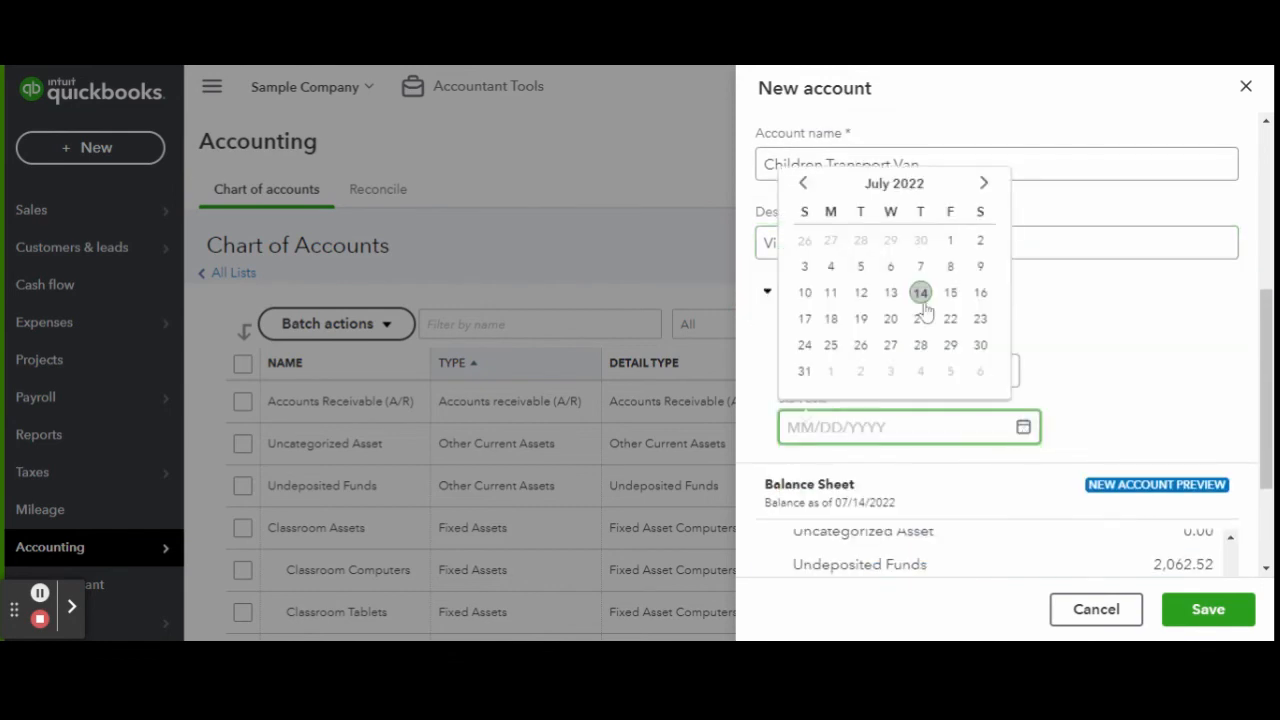
click(803, 182)
click(803, 182)
click(803, 182)
click(890, 266)
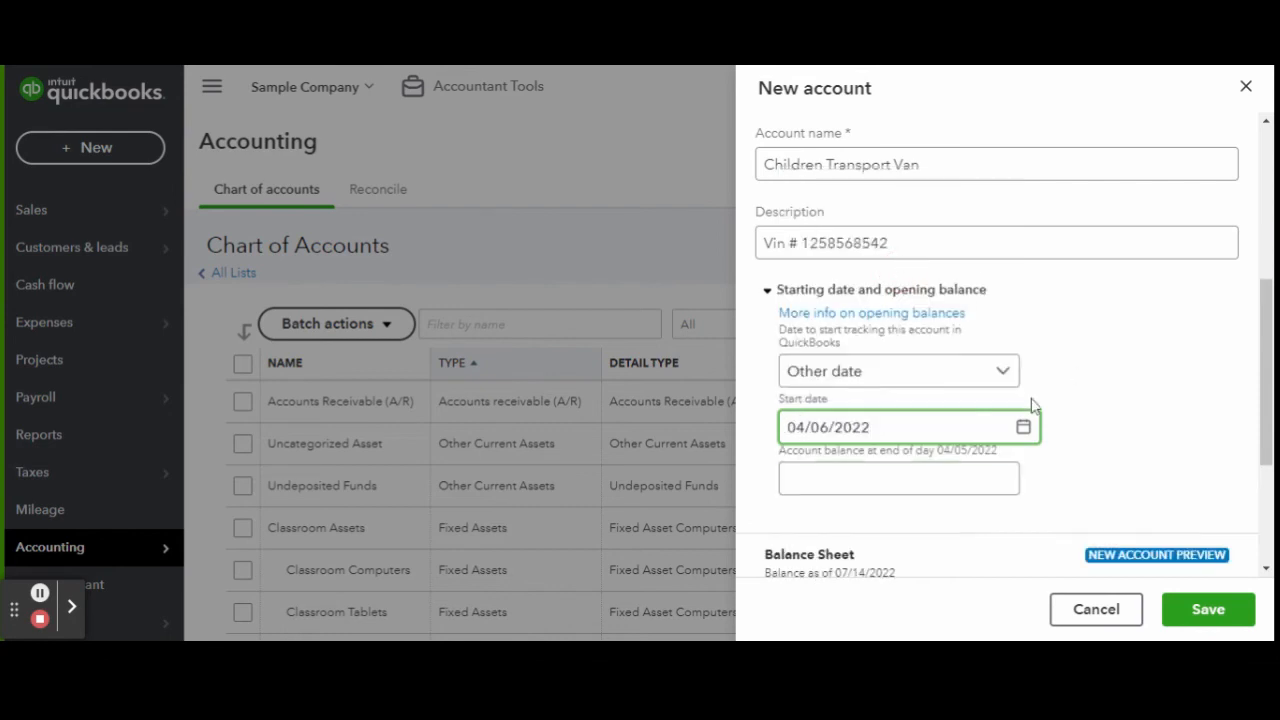
Enter a 34523.00 opening balance and save the Children Transport Van account.
key(Tab)
text(loan)
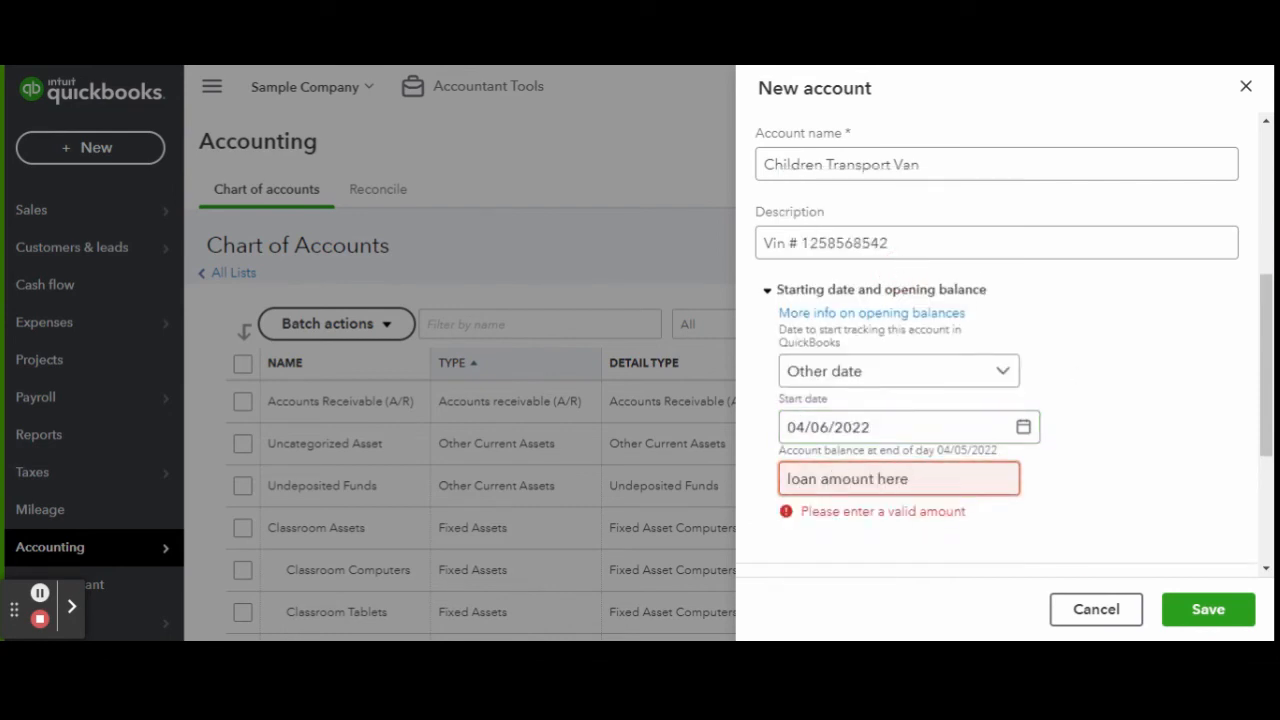
key(BackSpace)
key(BackSpace)
key(BackSpace)
key(BackSpace)
key(BackSpace)
key(BackSpace)
key(BackSpace)
key(BackSpace)
key(BackSpace)
key(BackSpace)
key(BackSpace)
key(BackSpace)
key(BackSpace)
key(BackSpace)
key(BackSpace)
key(BackSpace)
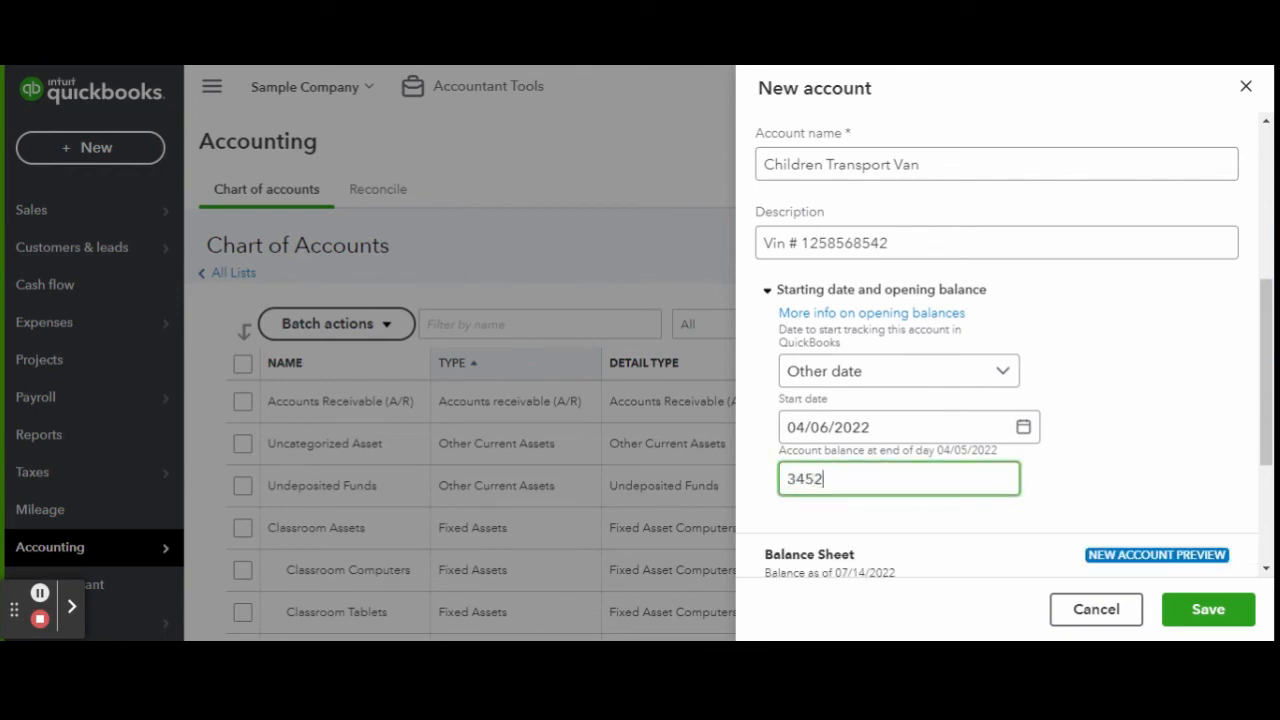
text(34523.00)
click(1184, 471)
scroll(1155, 424, down, 1)
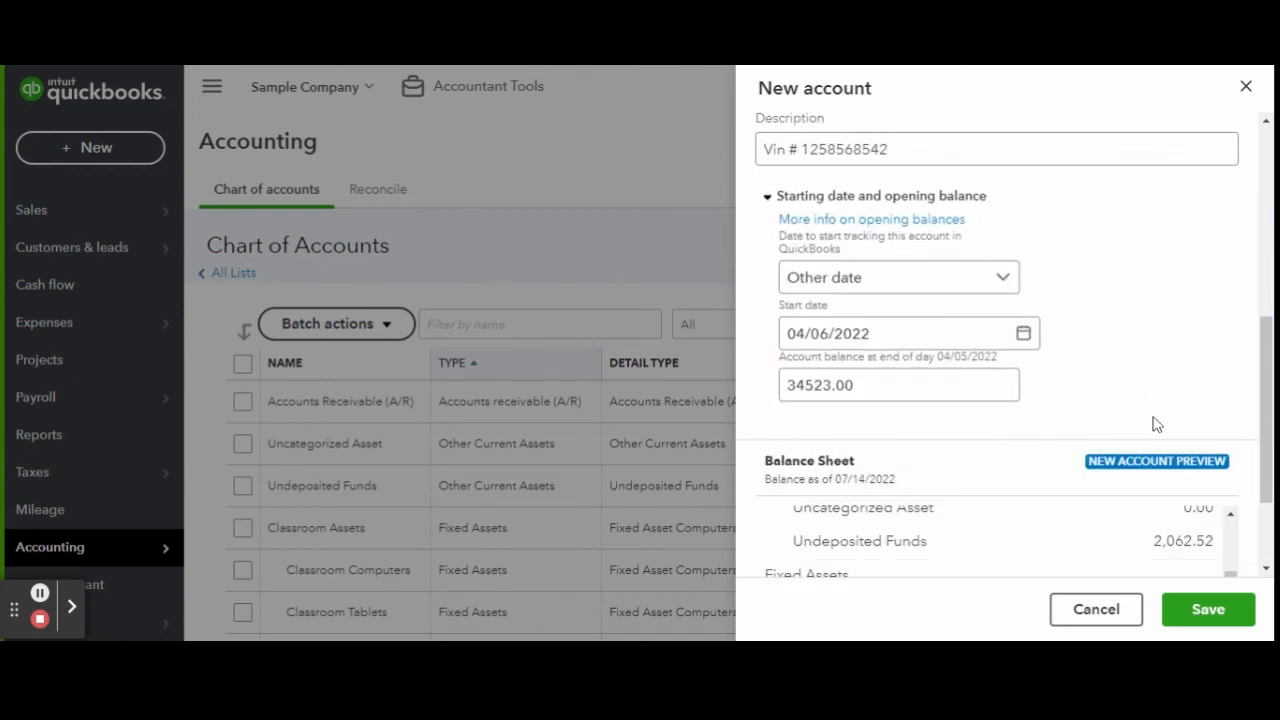
click(1192, 620)
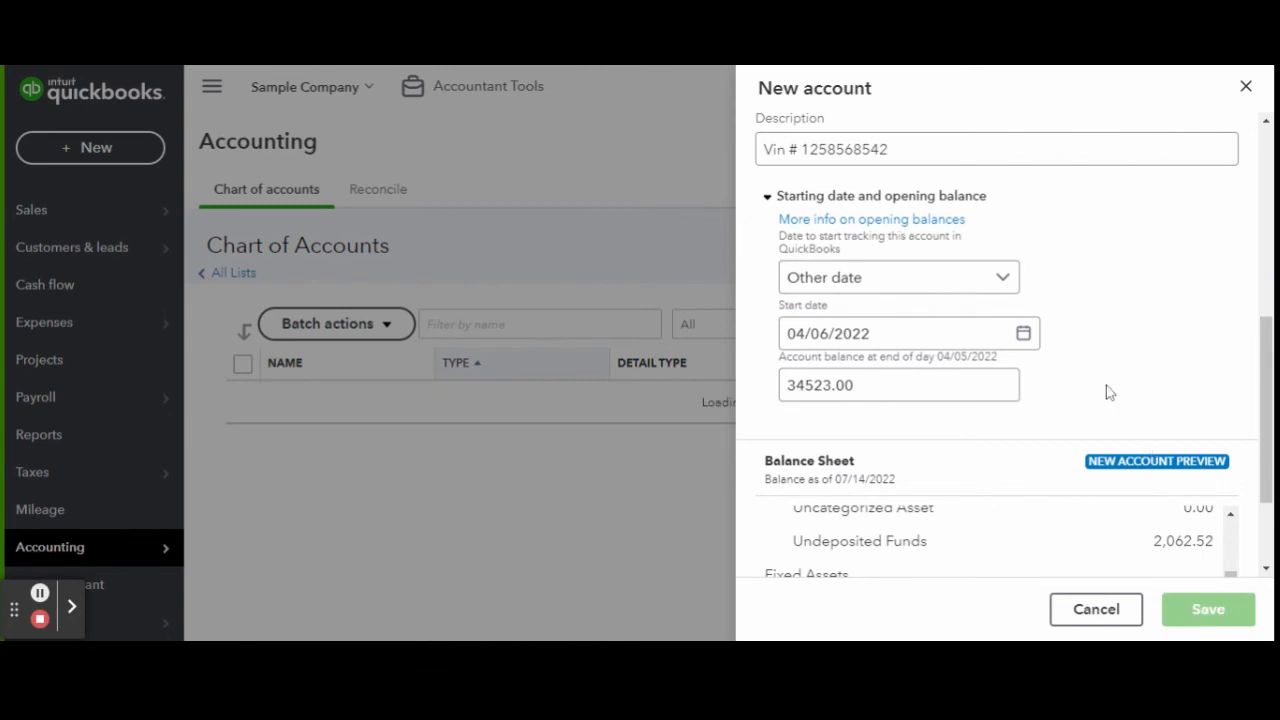